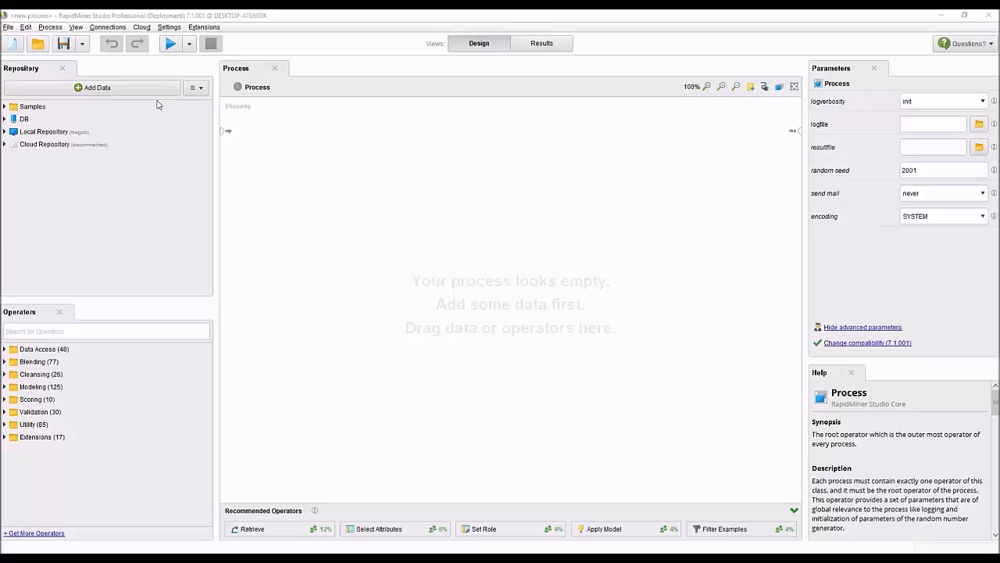
# Create a new local repository with the alias Camp_Lead_Oppty in the standard location
pyautogui.click(78, 90)
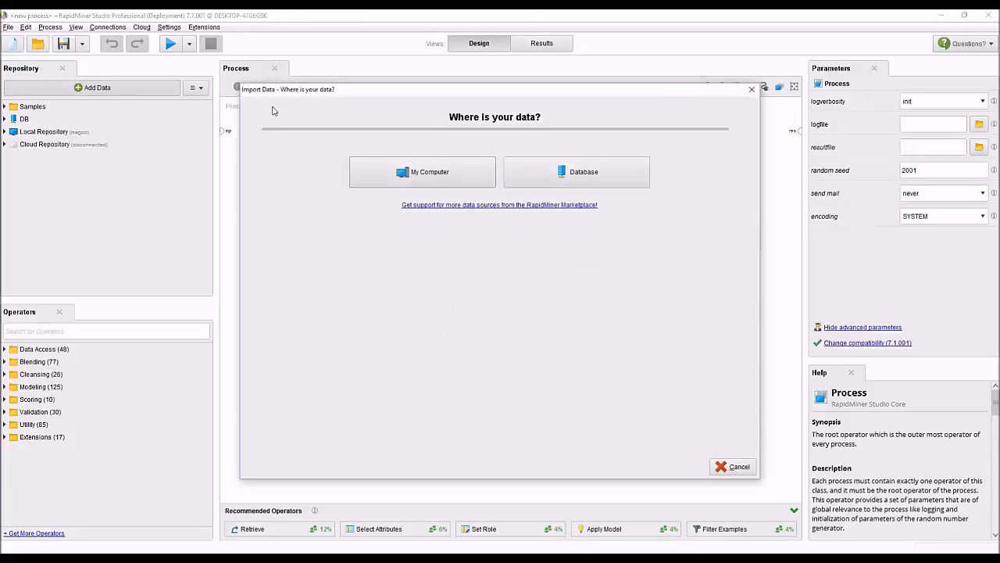
pyautogui.click(745, 468)
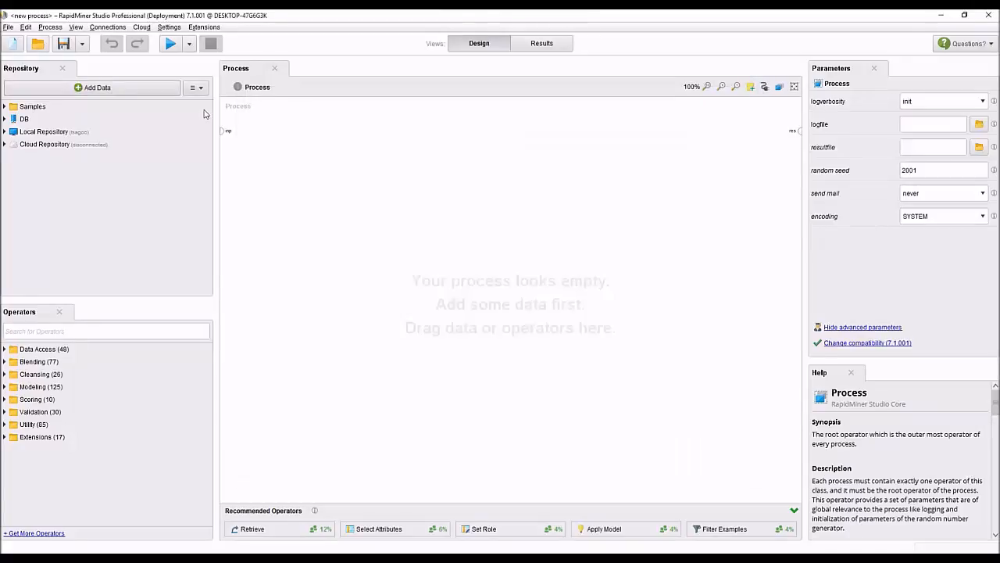
pyautogui.click(200, 88)
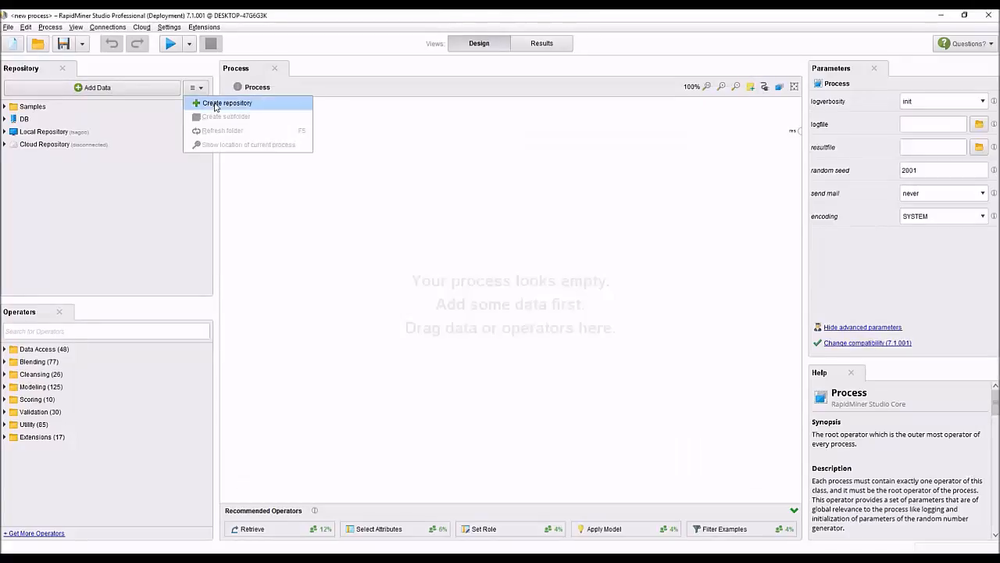
pyautogui.click(216, 104)
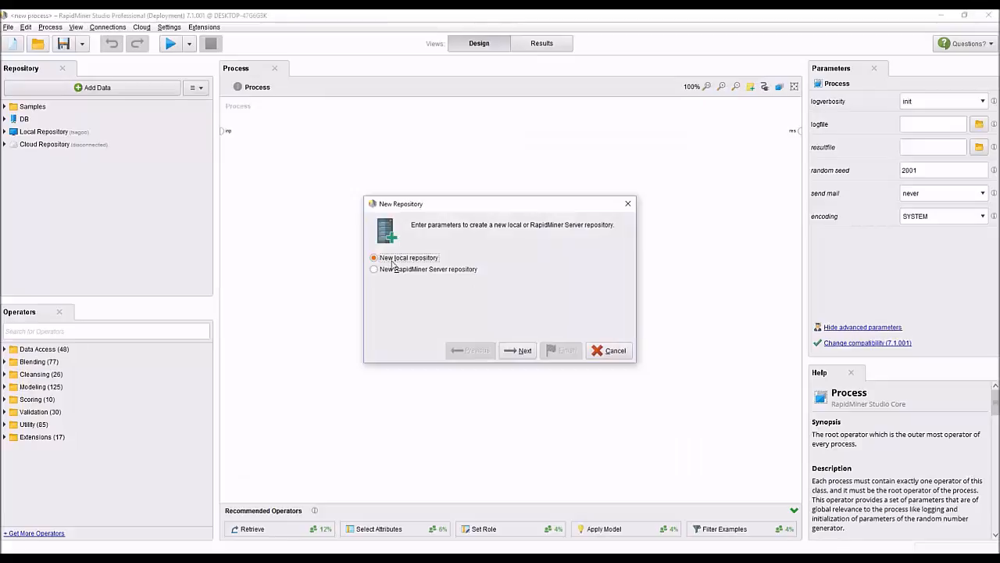
pyautogui.click(525, 351)
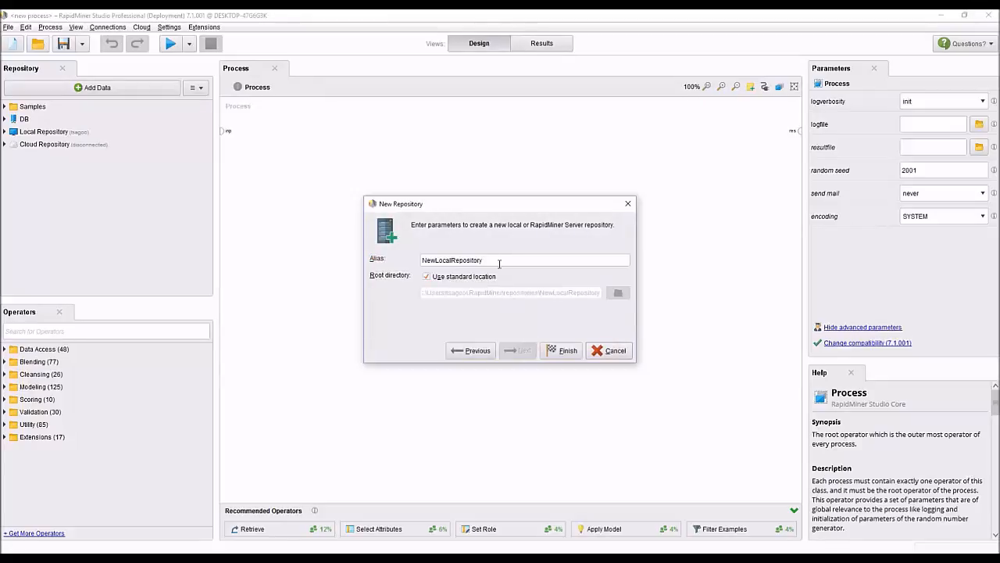
pyautogui.moveTo(500, 263); pyautogui.dragTo(400, 258)
pyautogui.write('Campai')
pyautogui.press('BackSpace')
pyautogui.press('BackSpace')
pyautogui.press('BackSpace')
pyautogui.press('BackSpace')
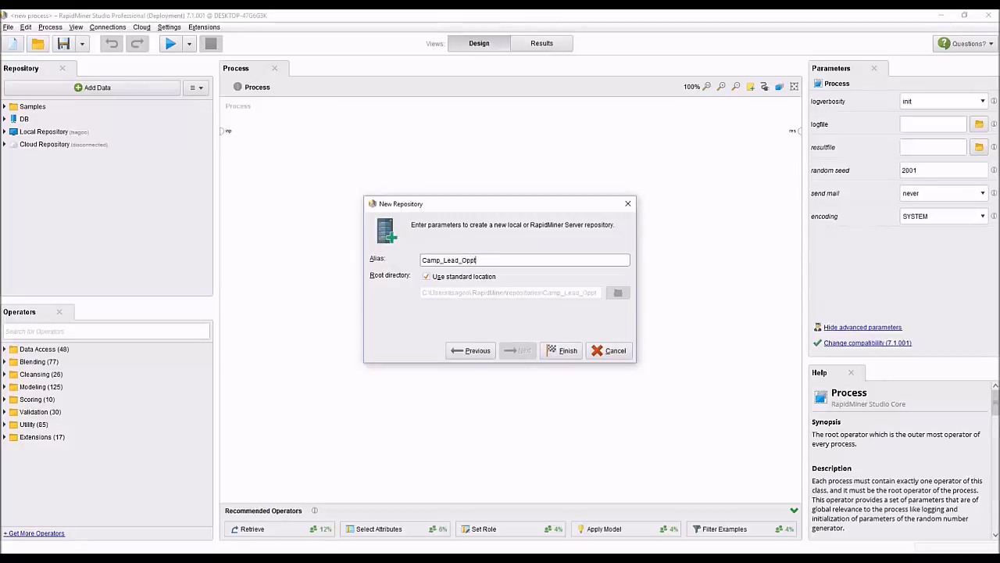
pyautogui.click(561, 350)
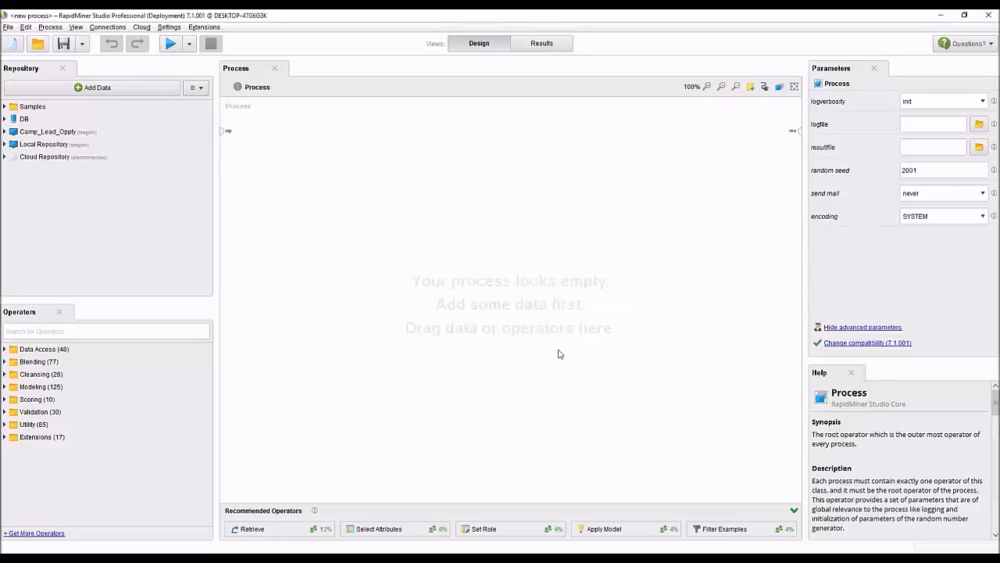
# Create a subfolder named data in the Camp_Lead_Oppty repository
pyautogui.click(6, 132)
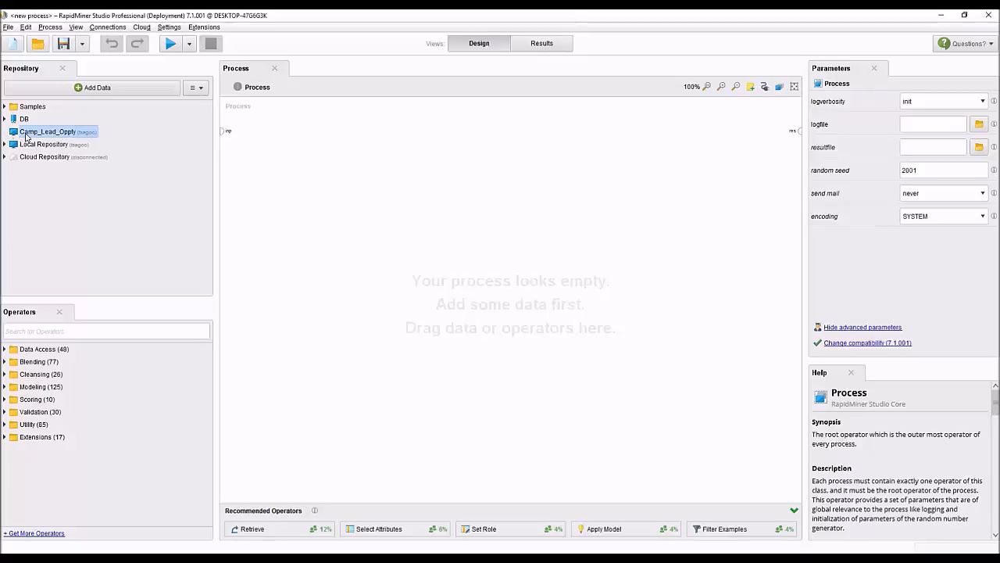
pyautogui.click(197, 89)
pyautogui.click(213, 119)
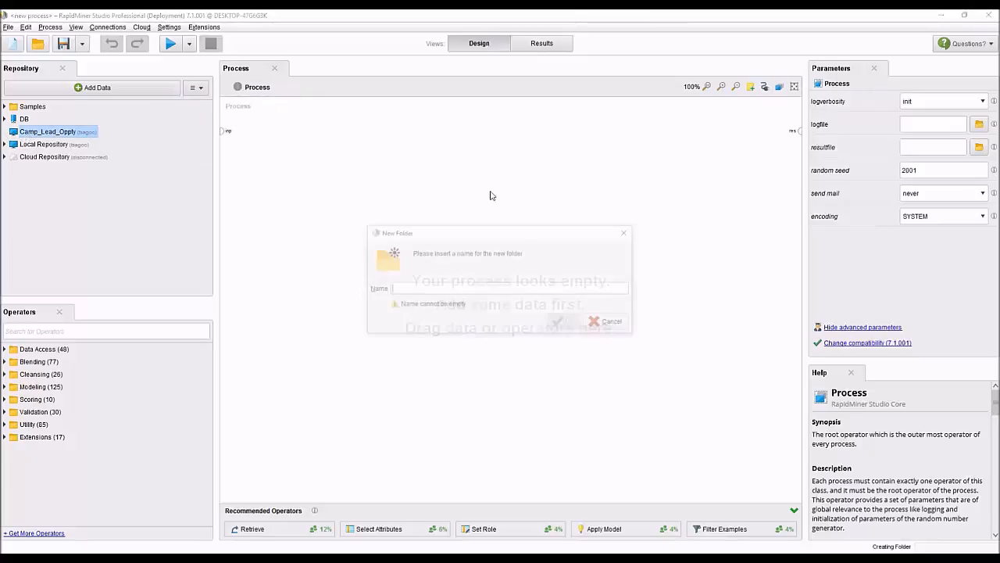
pyautogui.write('data')
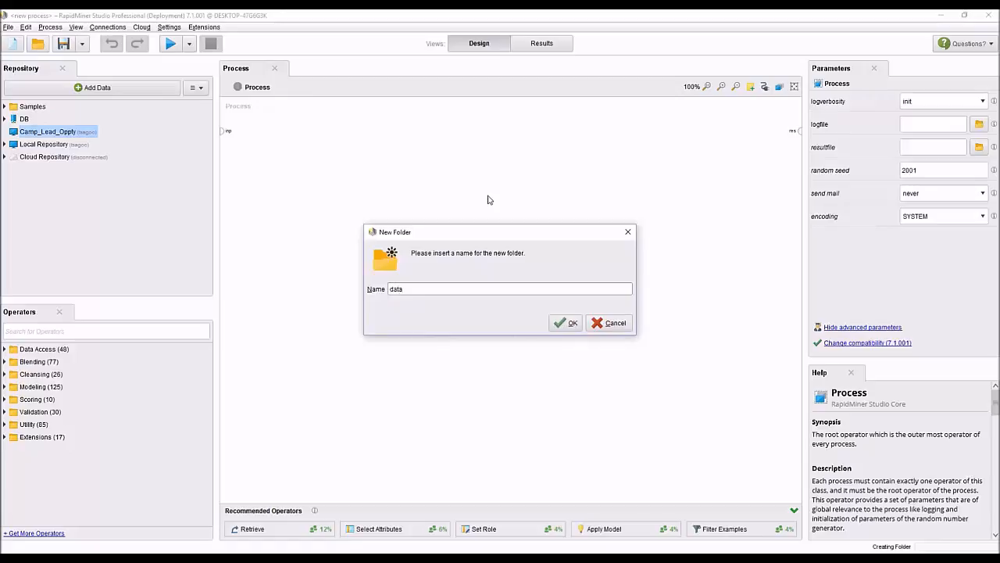
pyautogui.click(567, 323)
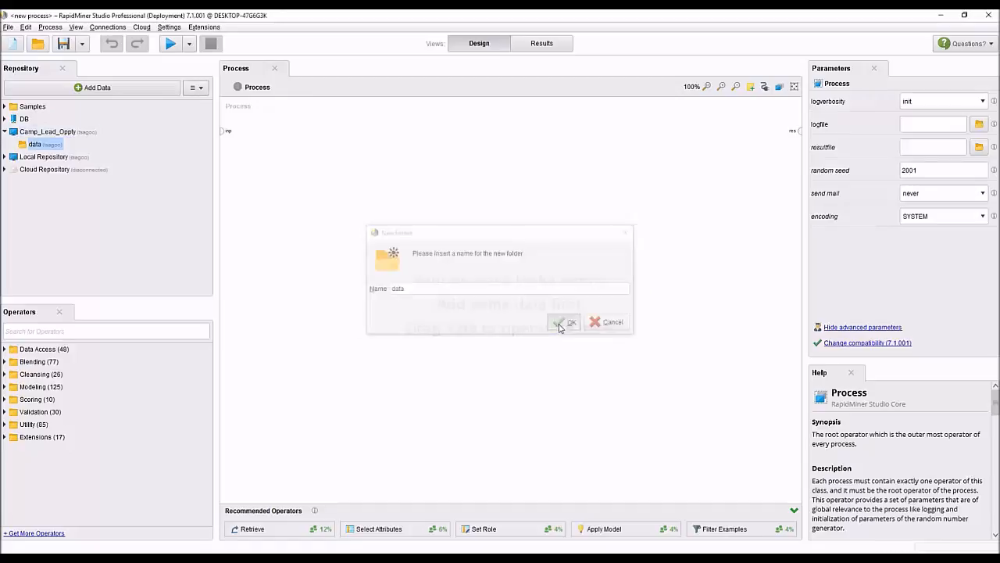
# Add a folder named process to the Camp_Lead_Oppty repository, at the same level as the data folder
pyautogui.click(196, 89)
pyautogui.click(208, 117)
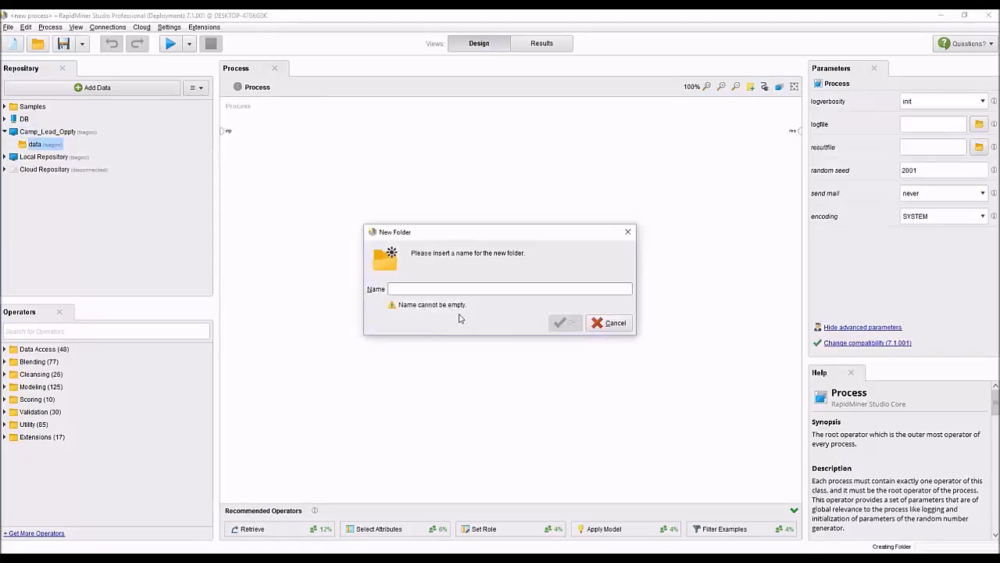
pyautogui.write('proc')
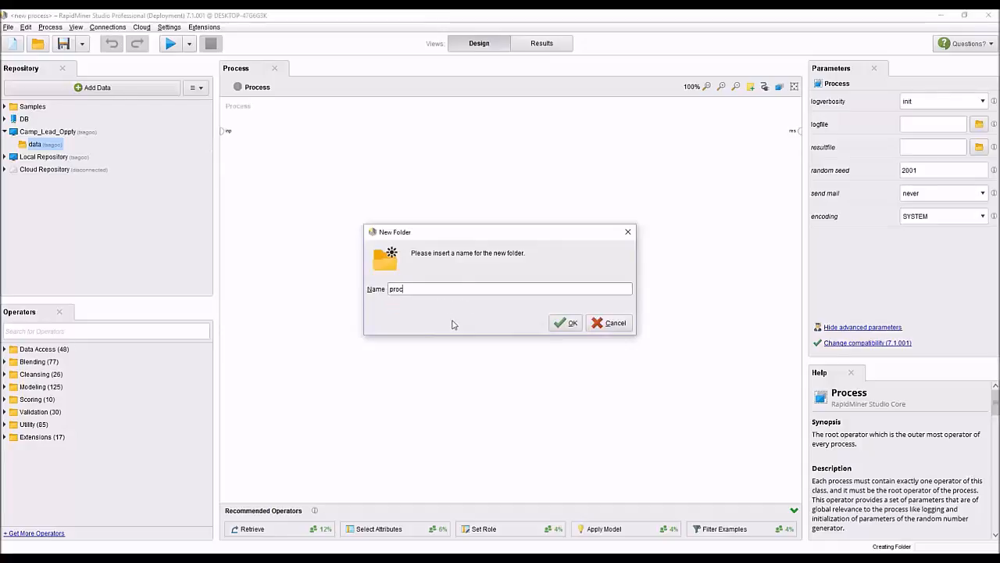
pyautogui.click(569, 322)
pyautogui.moveTo(42, 159); pyautogui.dragTo(28, 146)
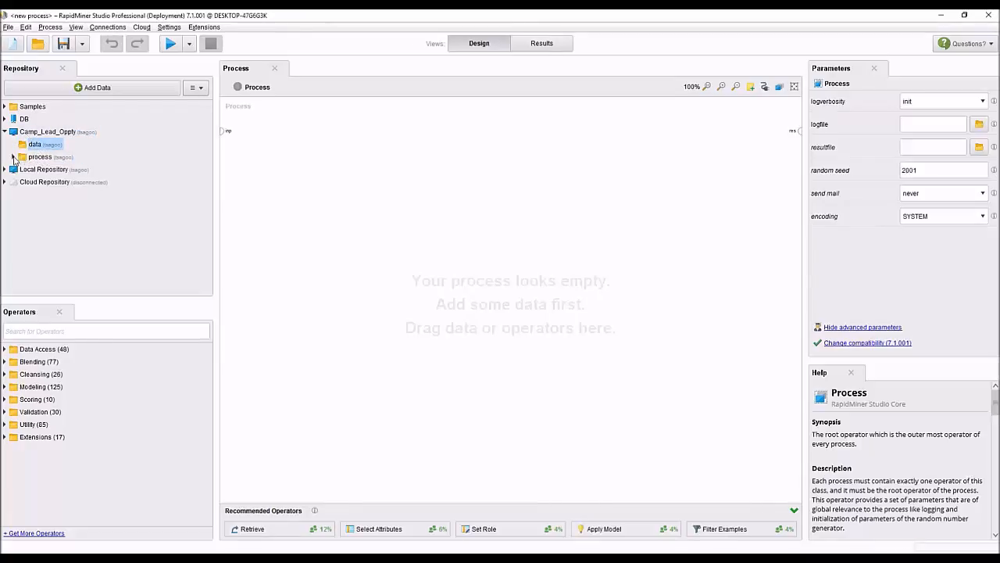
pyautogui.click(37, 155)
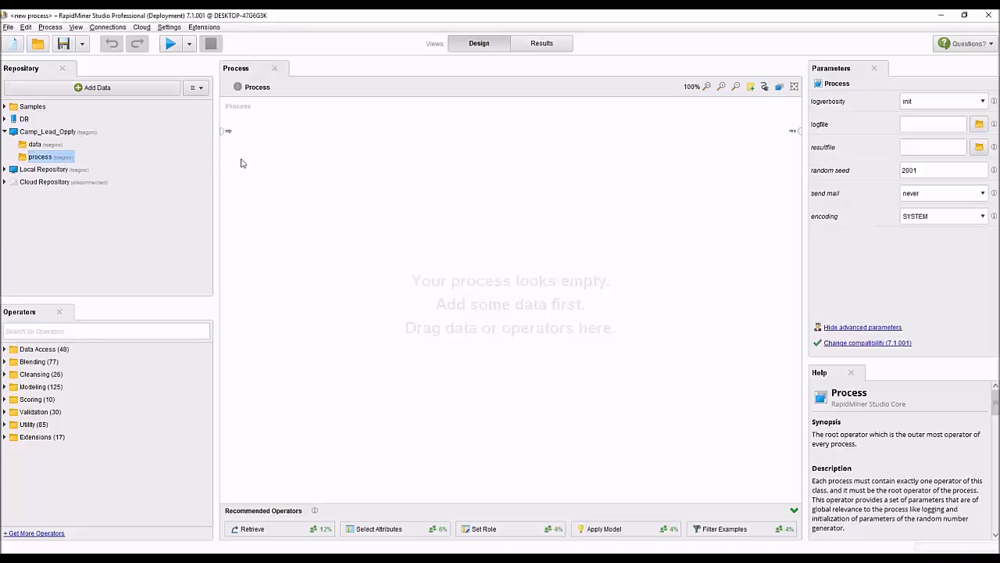
# Start a data import from the computer into the data folder, using CAMPAIGN.xls from the RM Webinar folder on the Desktop
pyautogui.click(34, 147)
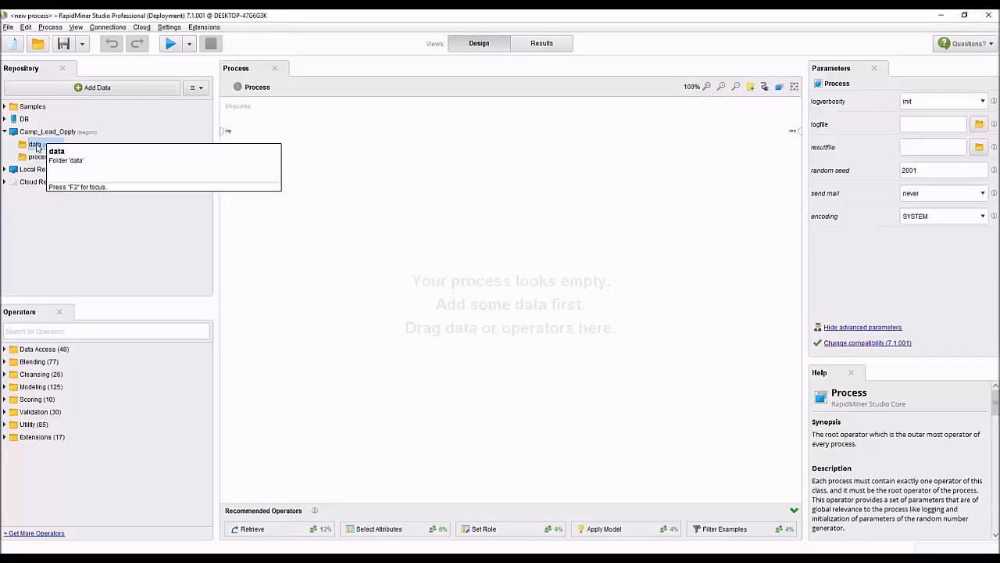
pyautogui.click(91, 88)
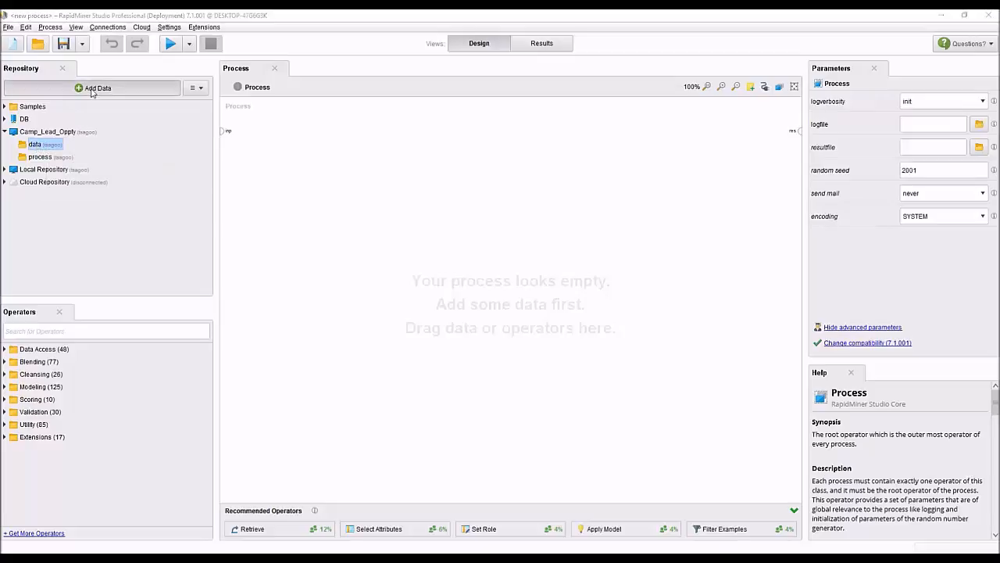
pyautogui.click(426, 173)
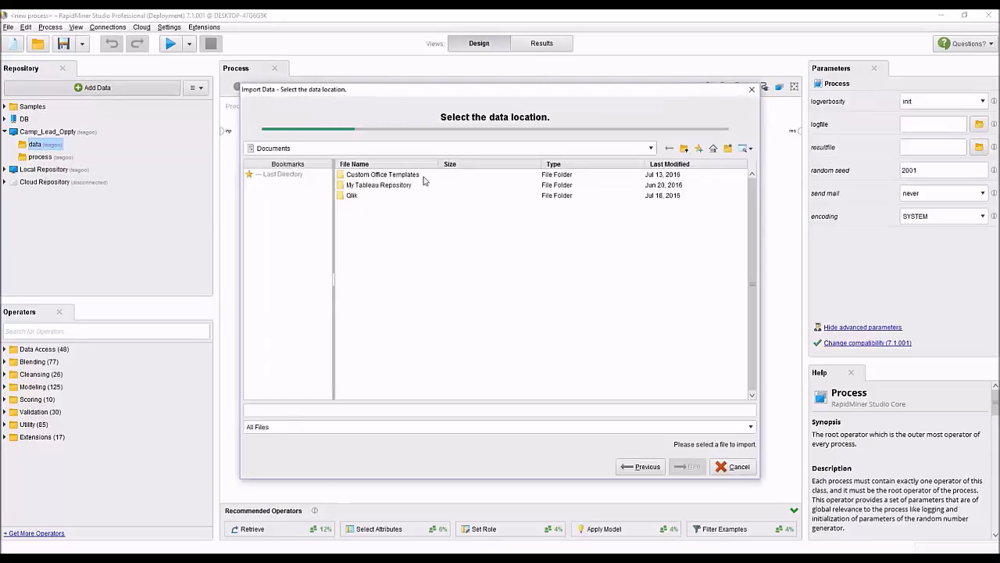
pyautogui.click(272, 174)
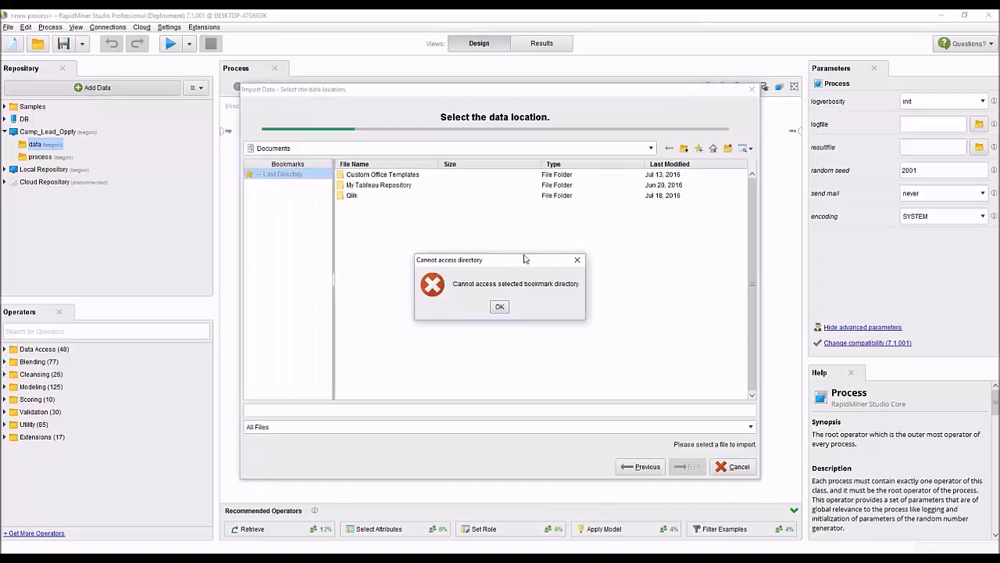
pyautogui.click(500, 307)
pyautogui.click(292, 150)
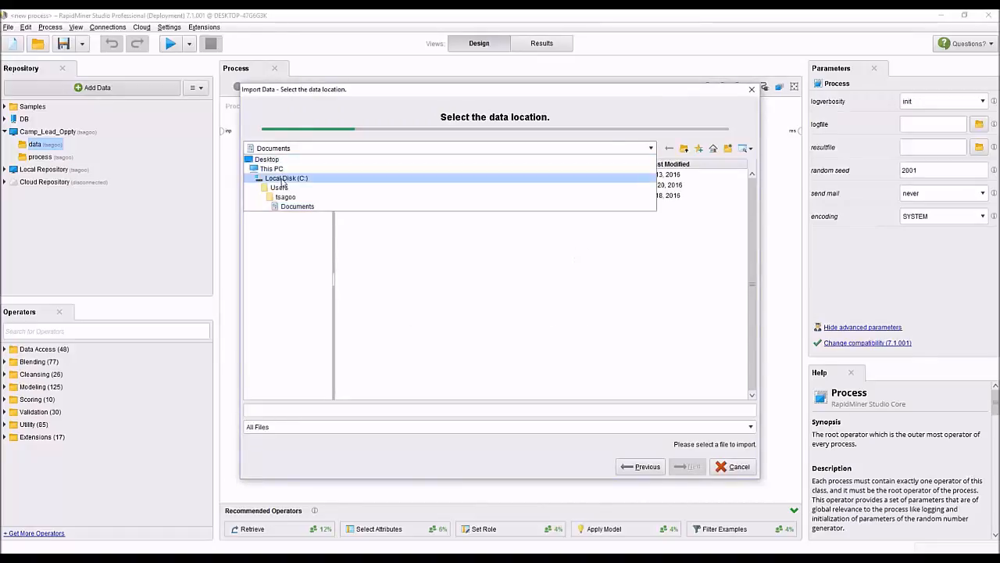
pyautogui.click(283, 180)
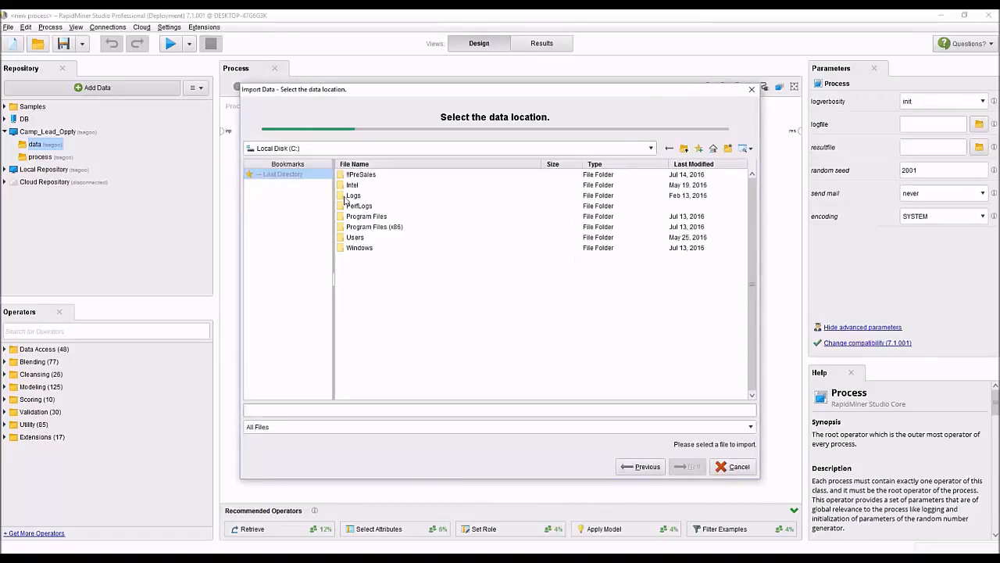
pyautogui.doubleClick(356, 237)
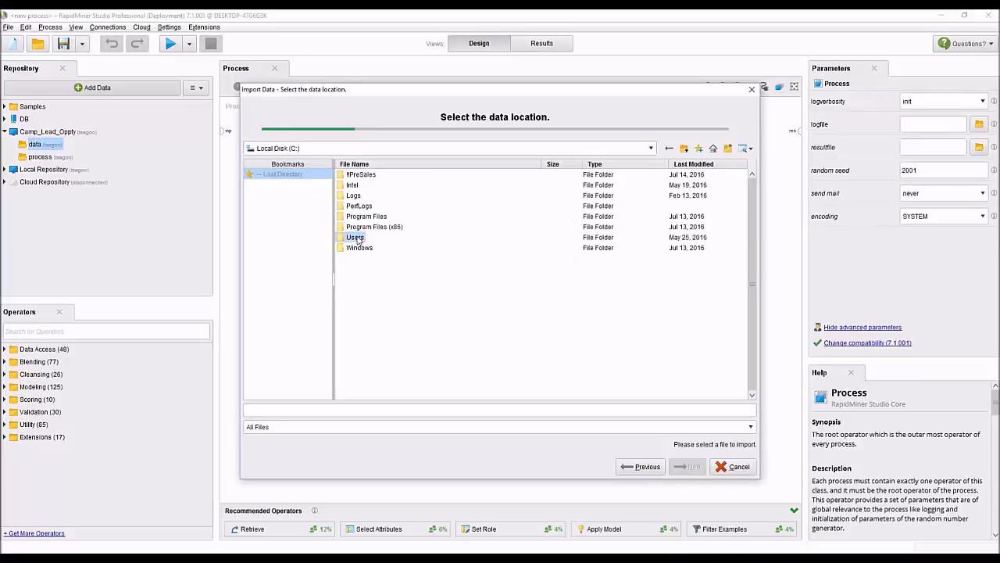
pyautogui.doubleClick(356, 195)
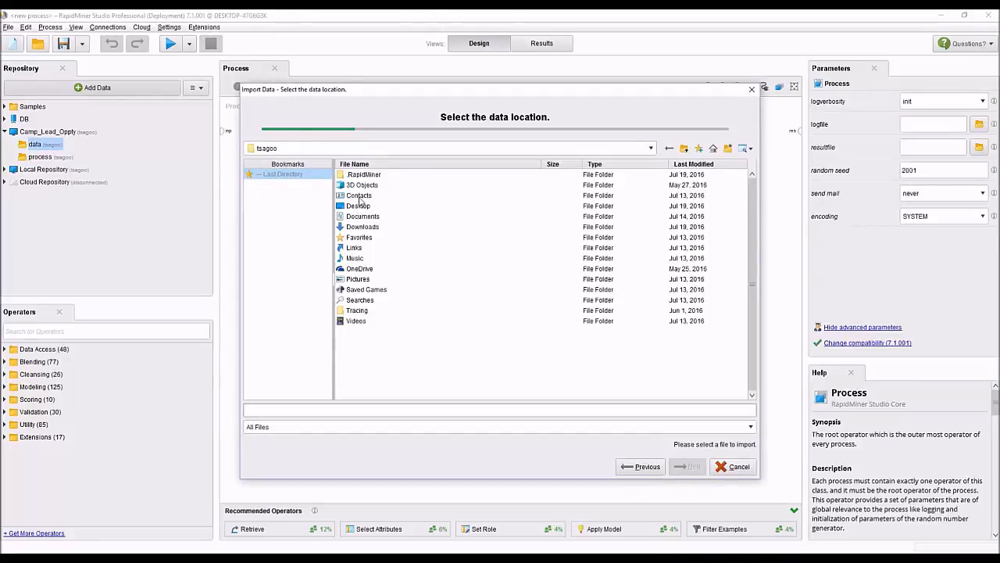
pyautogui.doubleClick(357, 207)
pyautogui.doubleClick(357, 186)
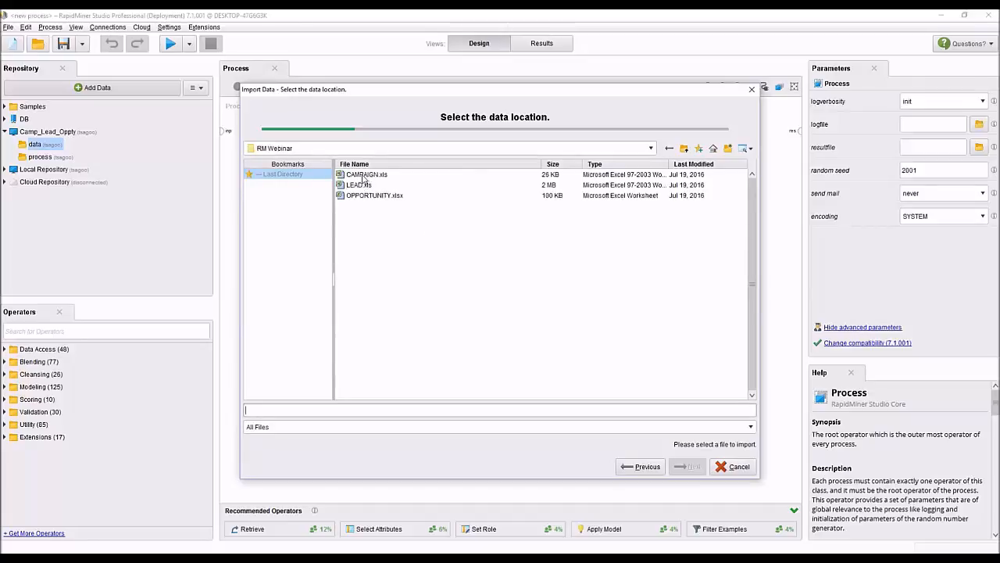
pyautogui.click(364, 175)
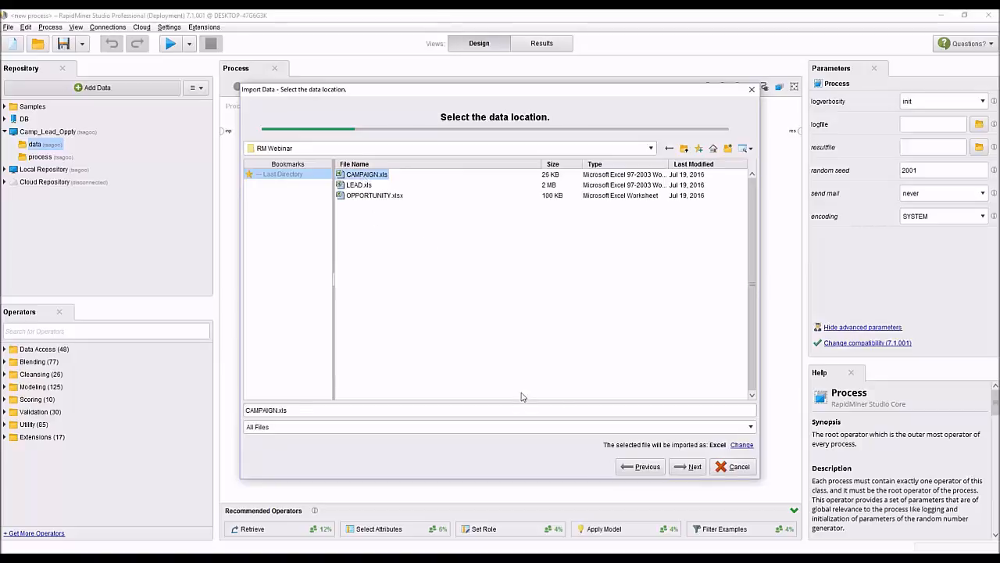
pyautogui.click(684, 466)
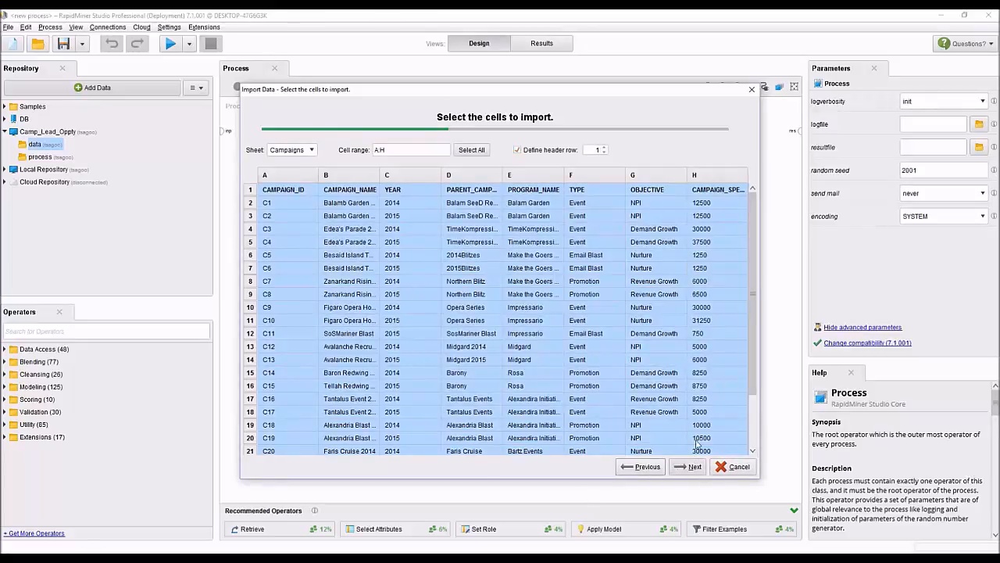
# Import cell range A:H of the Campaigns sheet with header row 1 and the detected column formats, storing it as CAMPAIGN in the data folder
pyautogui.moveTo(756, 250); pyautogui.dragTo(756, 306)
pyautogui.click(691, 467)
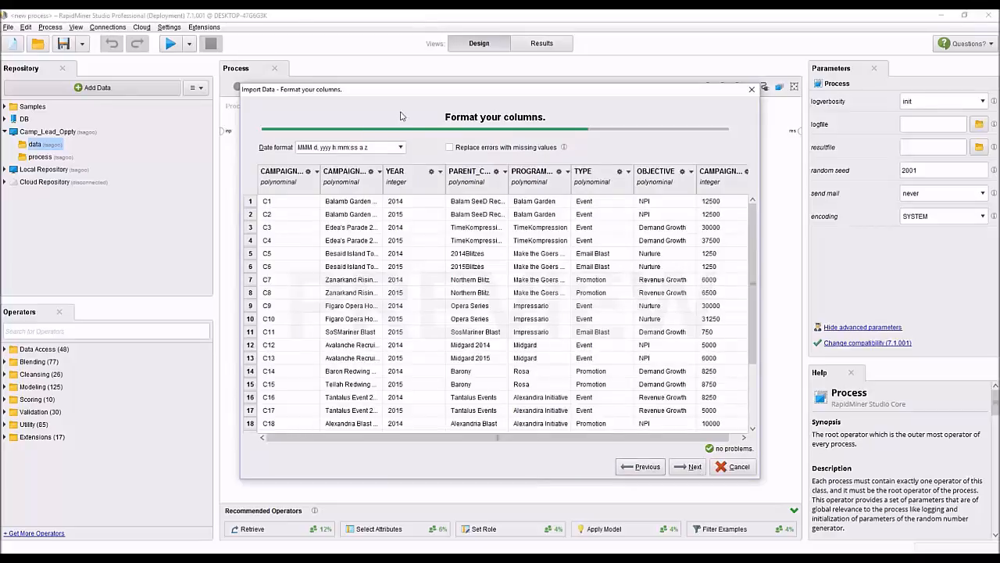
pyautogui.click(686, 468)
pyautogui.click(685, 468)
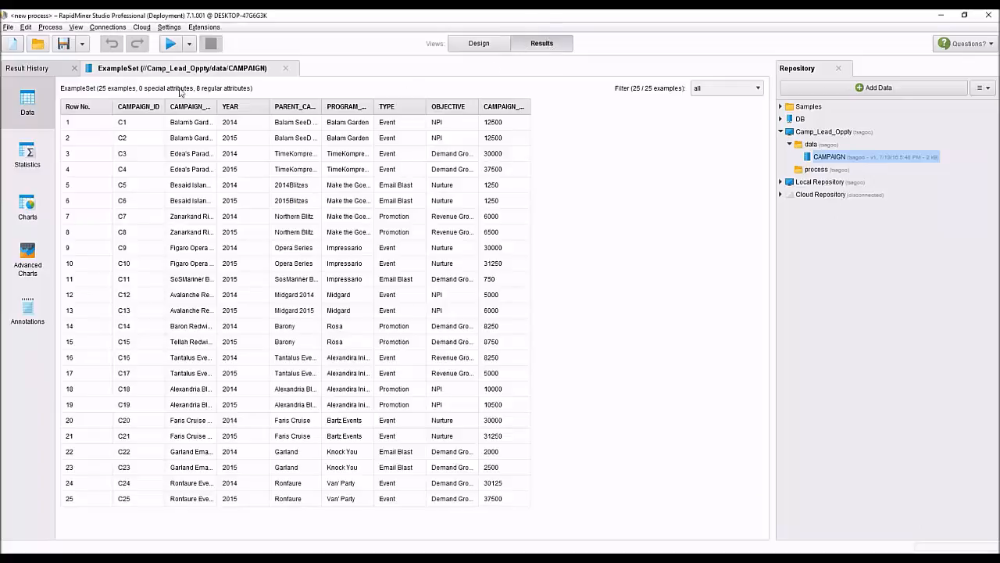
# Switch between the Design view and the CAMPAIGN results, finishing in the Design view
pyautogui.click(470, 47)
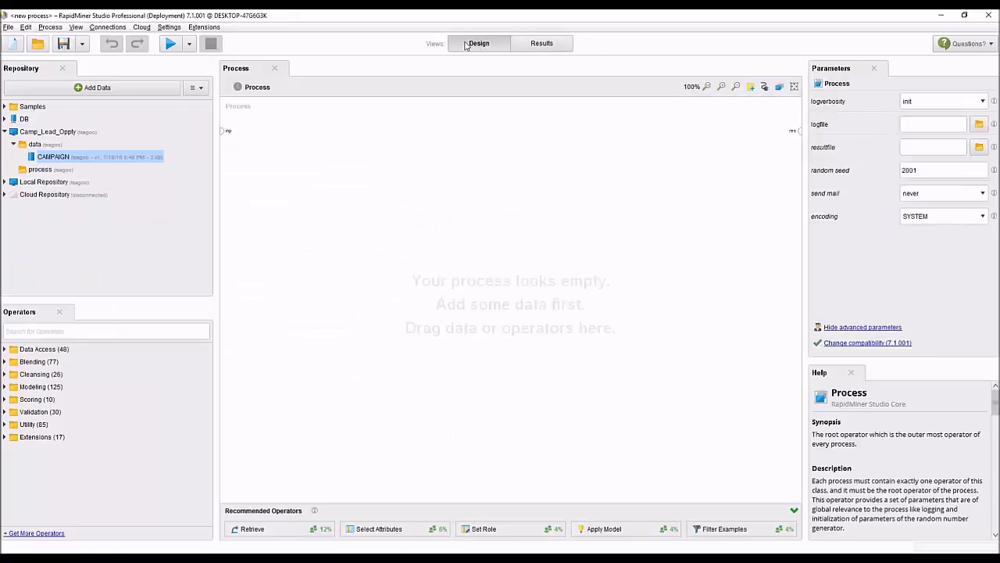
pyautogui.click(550, 45)
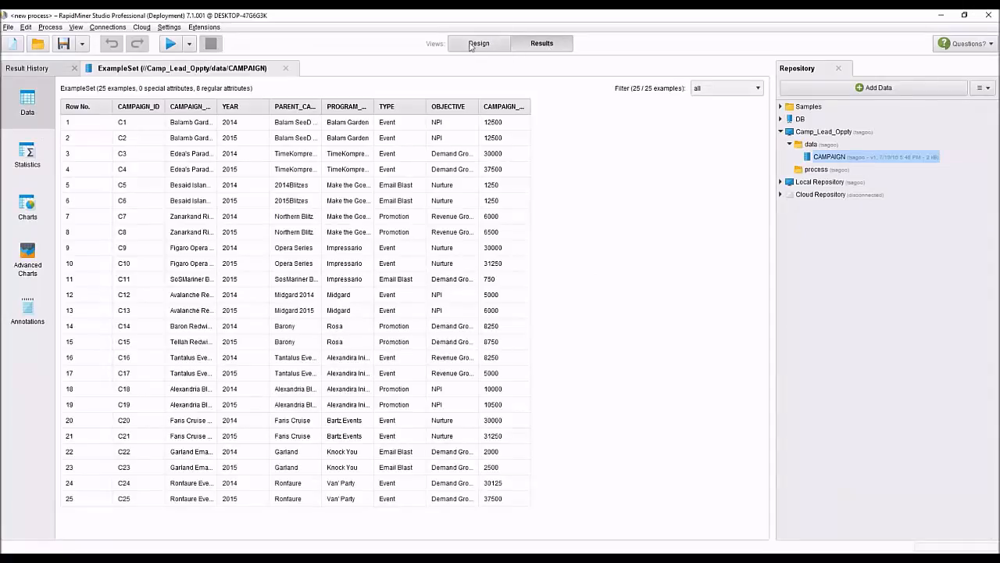
pyautogui.click(473, 44)
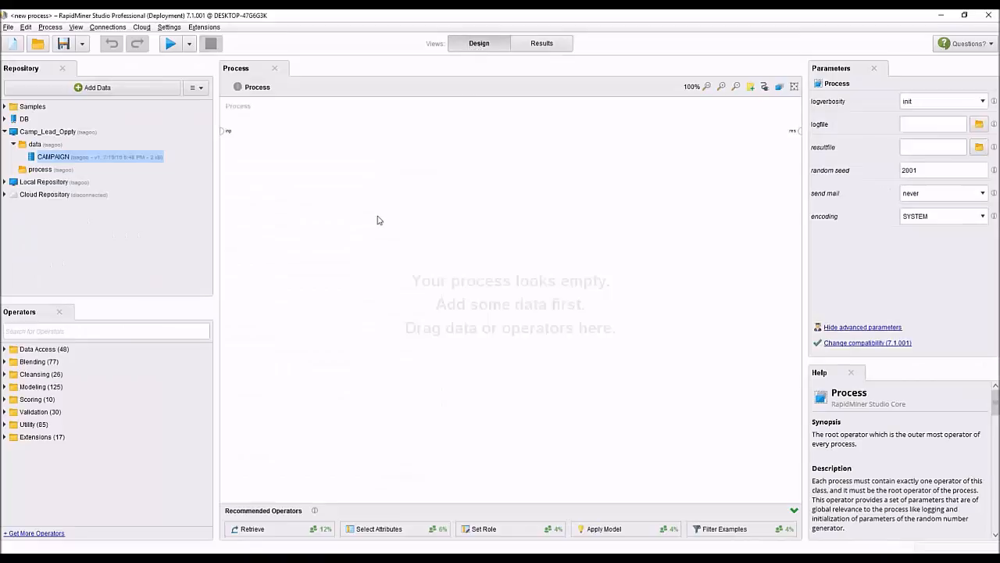
# Import LEAD.xls from the RM Webinar folder with the default cell selection and column formats, storing it as LEAD in the data folder
pyautogui.click(201, 89)
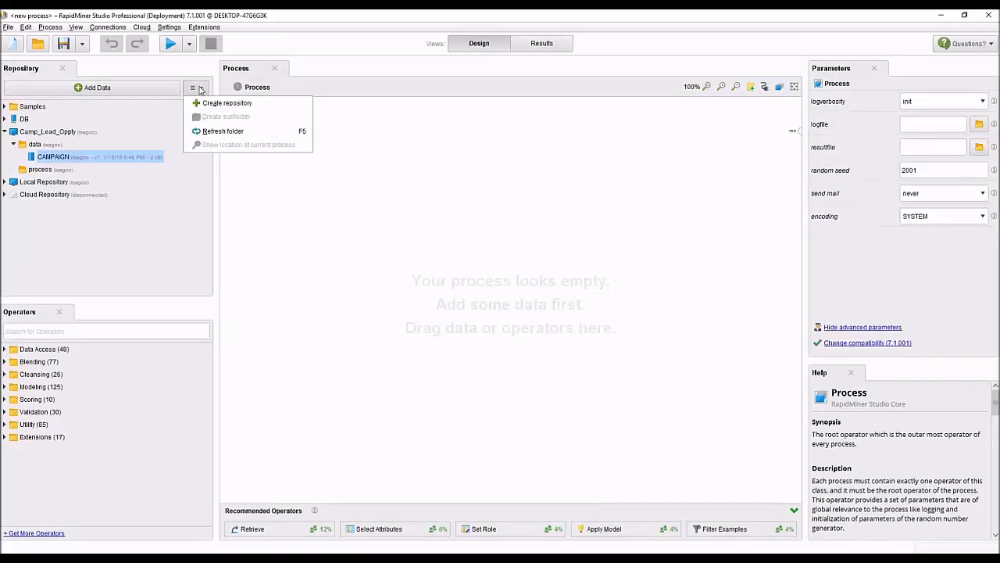
pyautogui.click(138, 89)
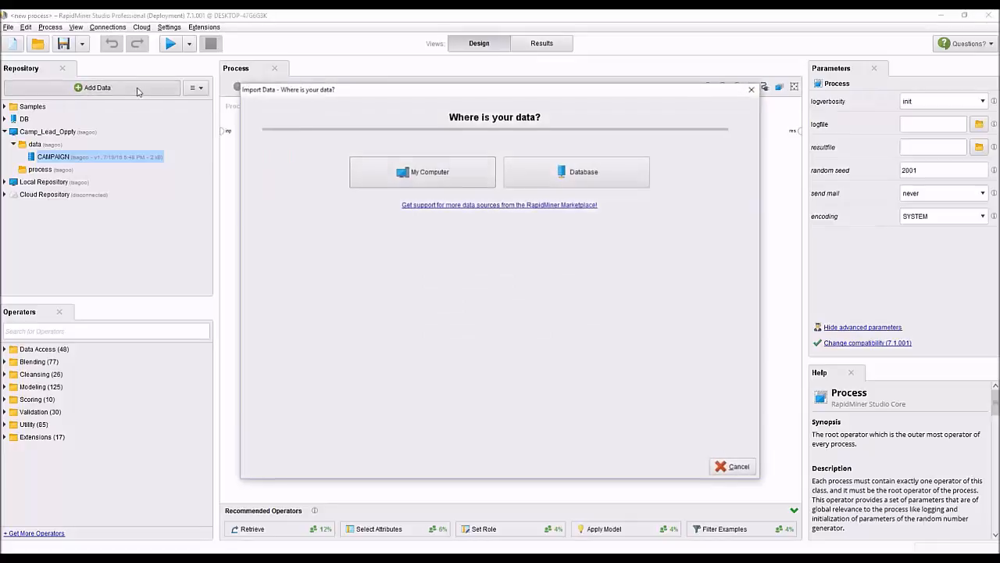
pyautogui.click(428, 175)
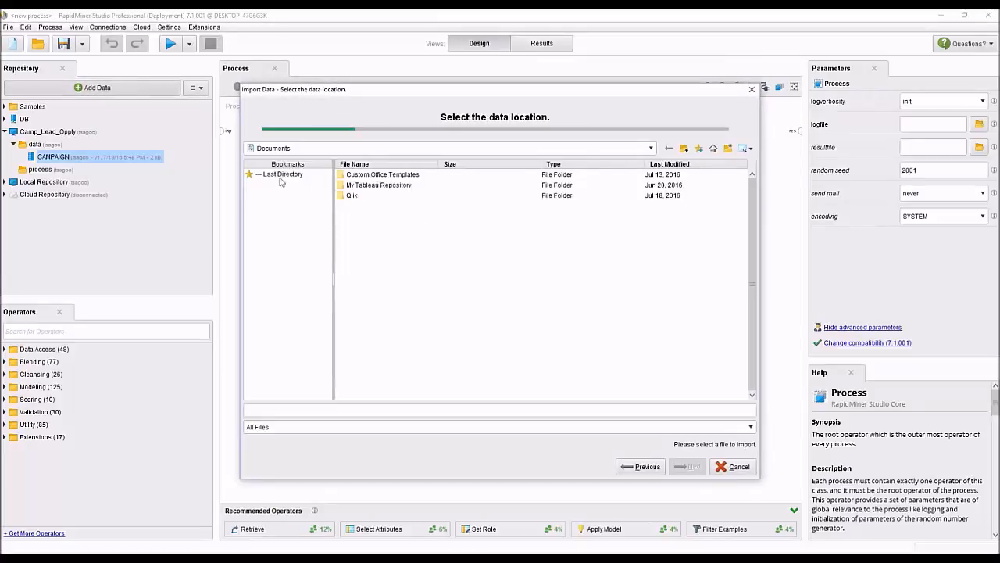
pyautogui.click(280, 178)
pyautogui.click(355, 185)
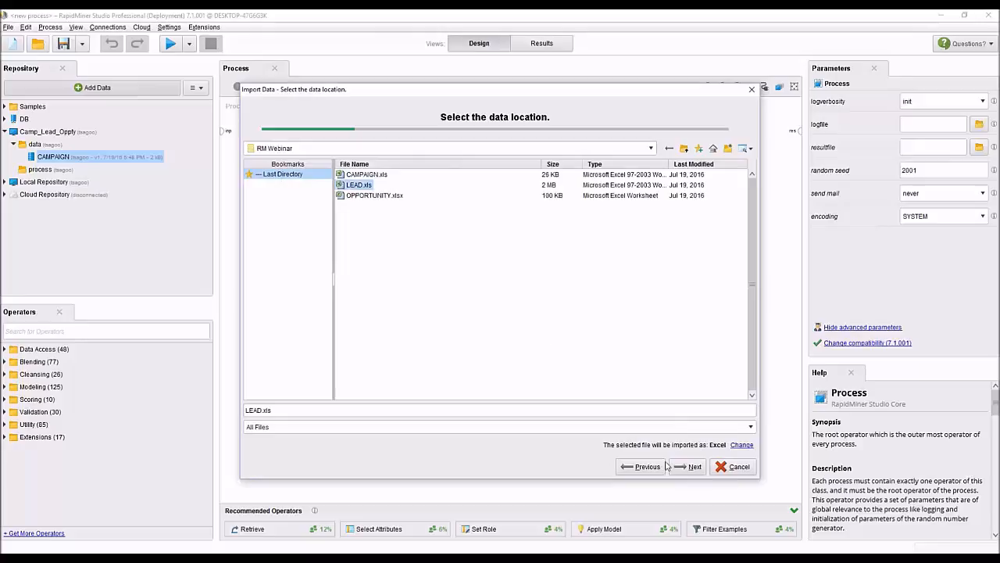
pyautogui.click(690, 469)
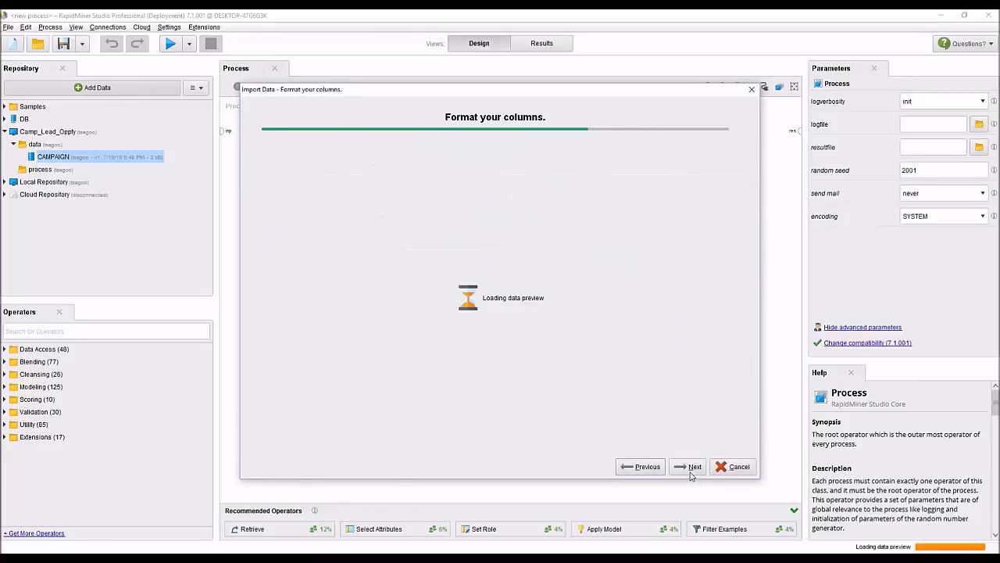
pyautogui.click(690, 472)
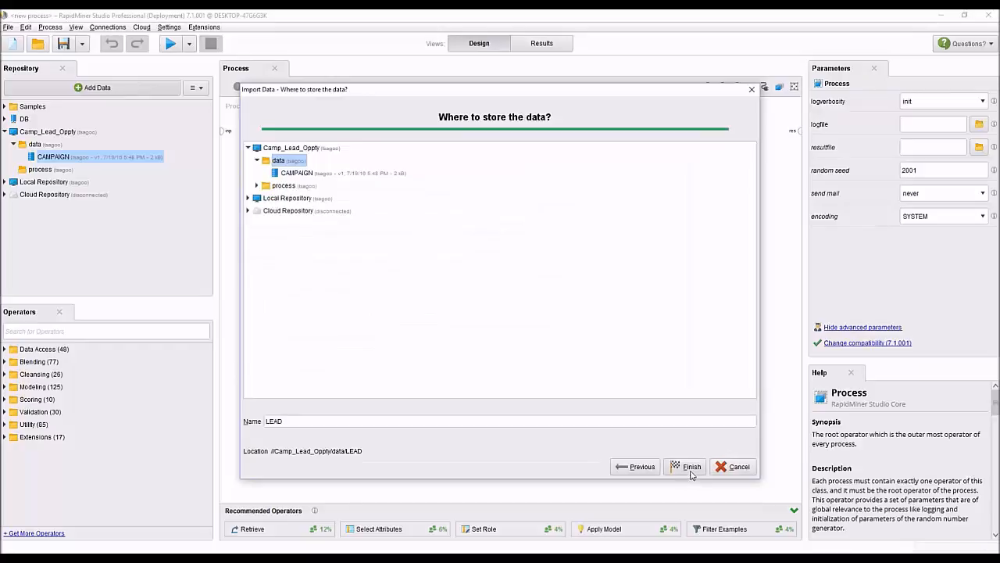
pyautogui.click(690, 469)
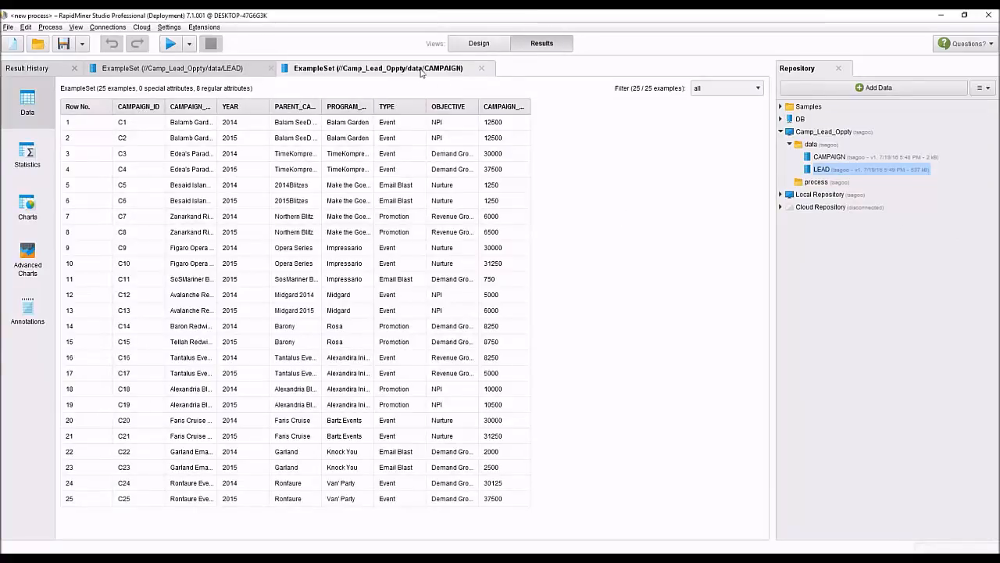
# Import OPPORTUNITY.xlsx from the RM Webinar folder into the data folder of Camp_Lead_Oppty, accepting the default cells, column formats and name
pyautogui.click(479, 44)
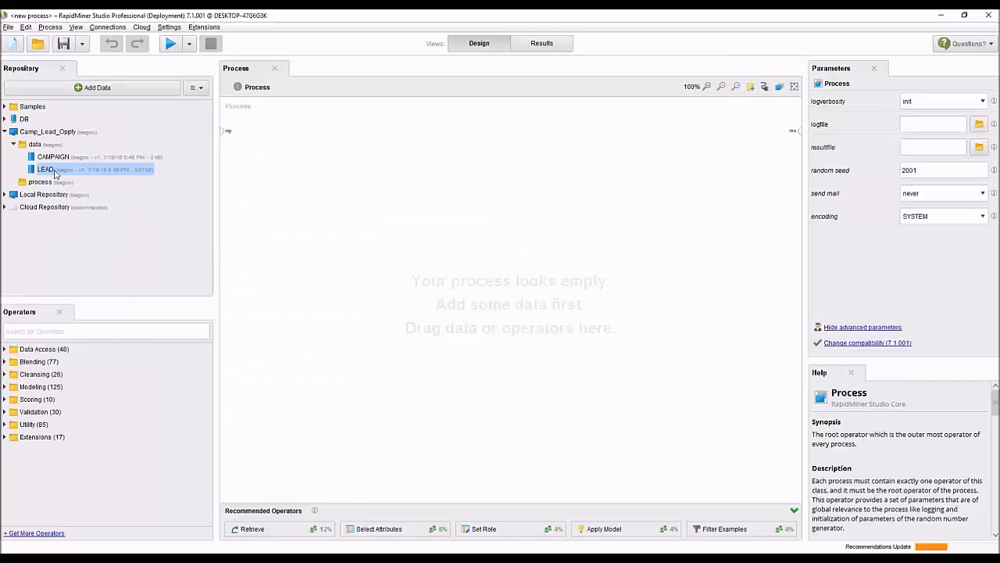
pyautogui.click(36, 144)
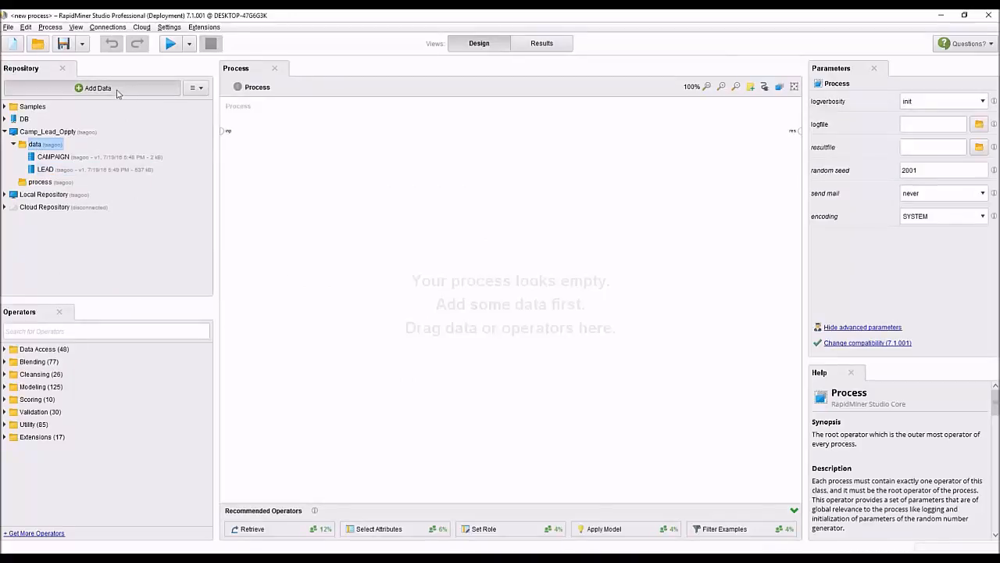
pyautogui.click(116, 87)
pyautogui.click(422, 172)
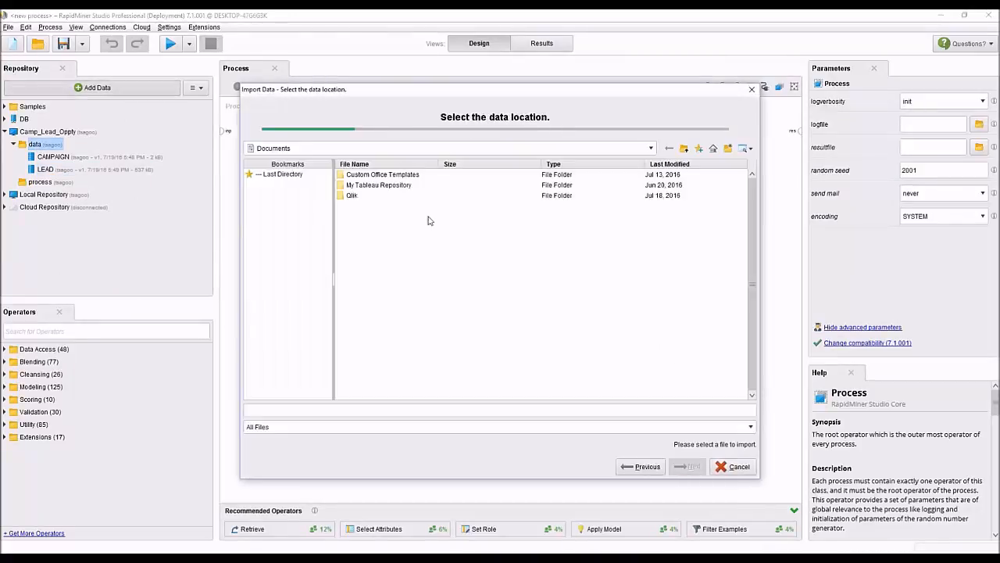
pyautogui.click(286, 175)
pyautogui.click(363, 196)
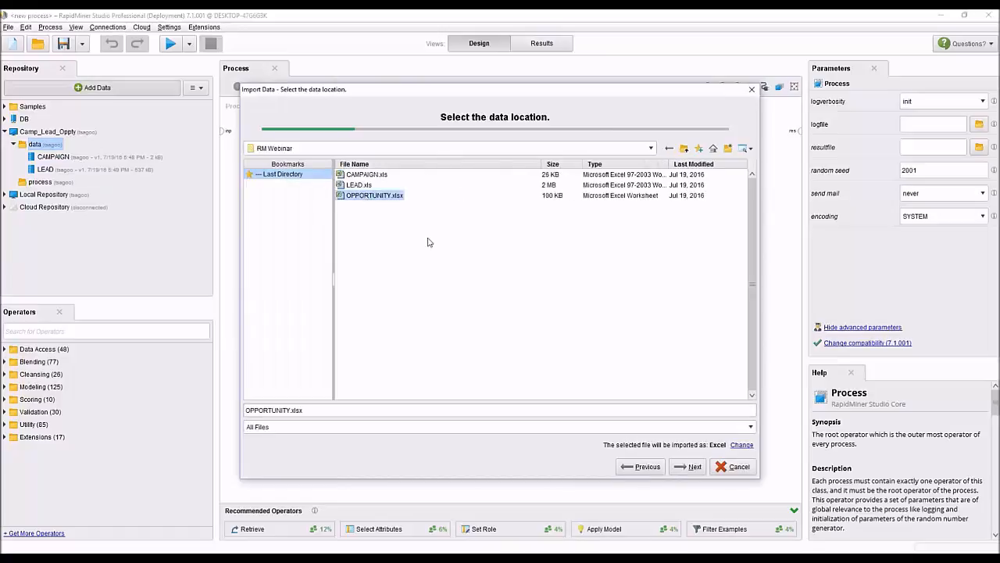
pyautogui.click(688, 467)
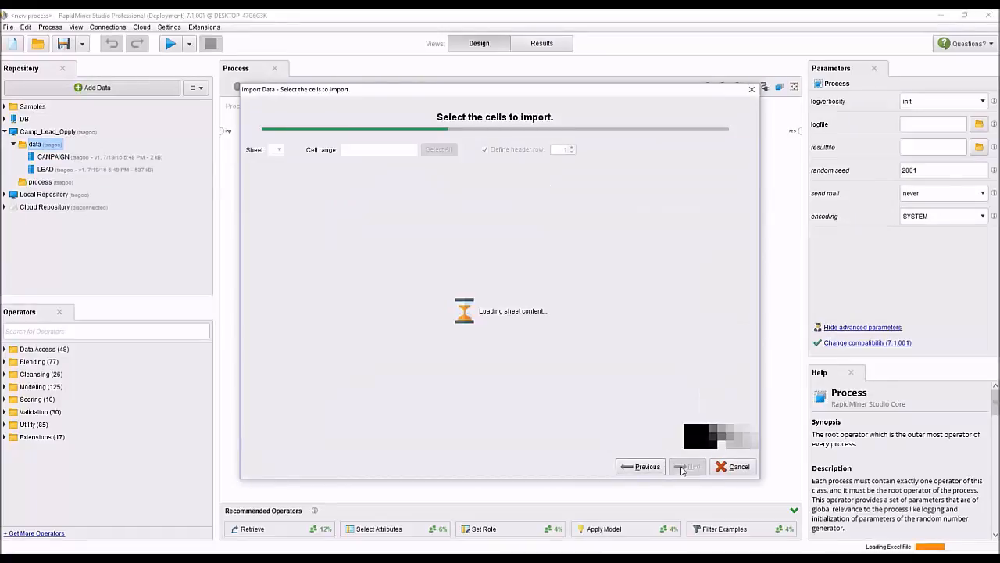
pyautogui.click(681, 469)
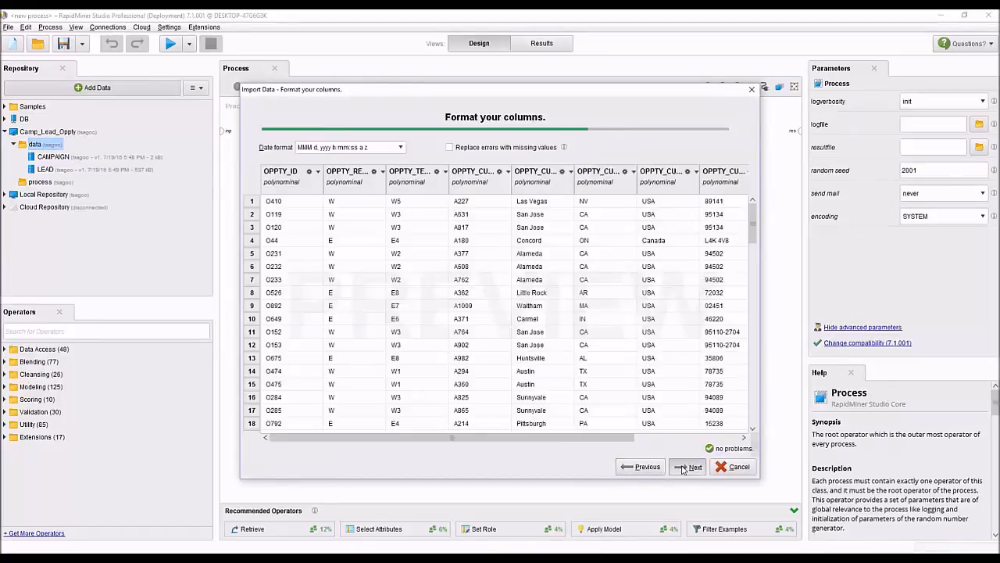
pyautogui.click(682, 469)
pyautogui.click(684, 467)
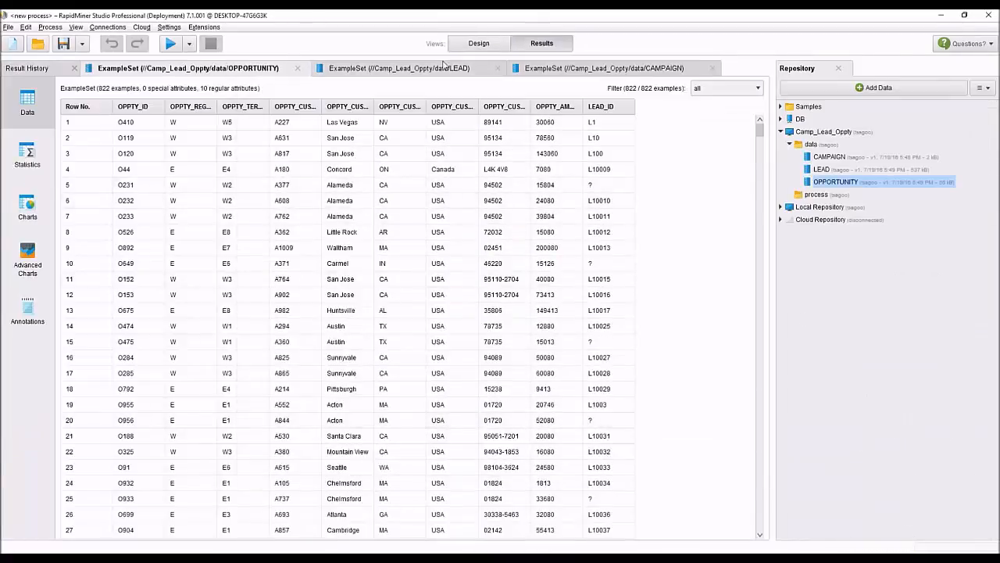
# Place the CAMPAIGN and LEAD data sets in the empty process as Retrieve operators, with LEAD below CAMPAIGN
pyautogui.click(479, 45)
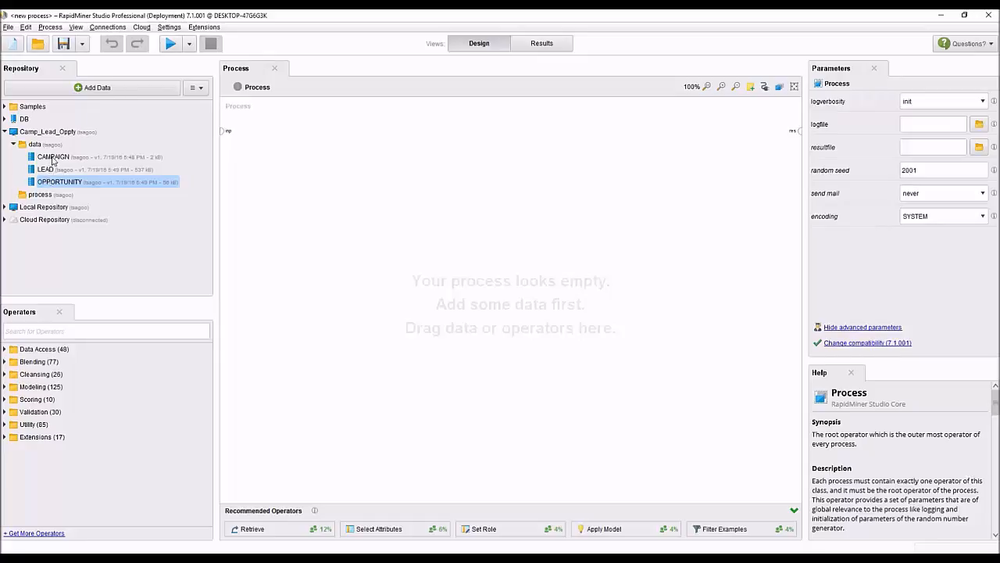
pyautogui.click(5, 349)
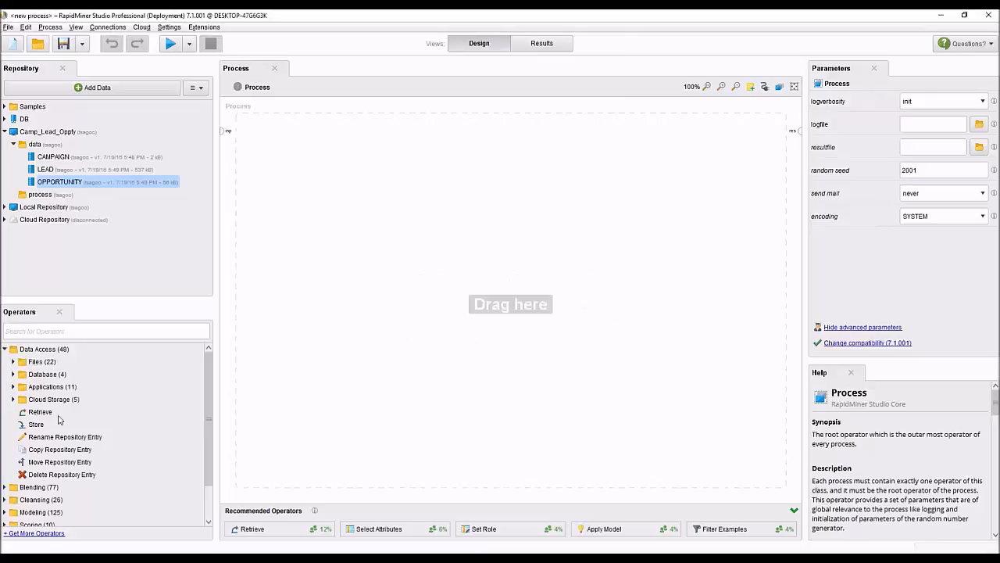
pyautogui.click(42, 333)
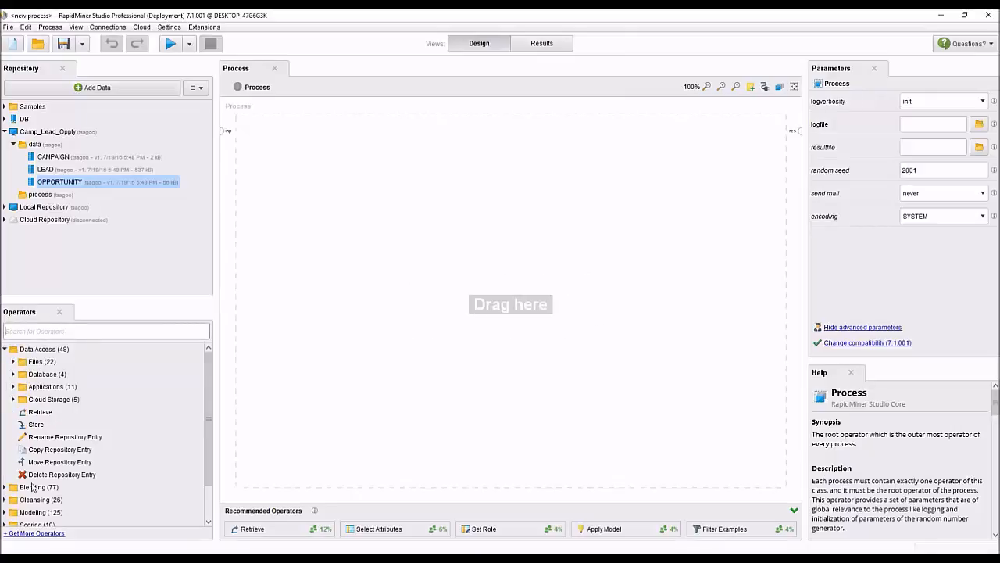
pyautogui.moveTo(45, 159); pyautogui.dragTo(282, 164)
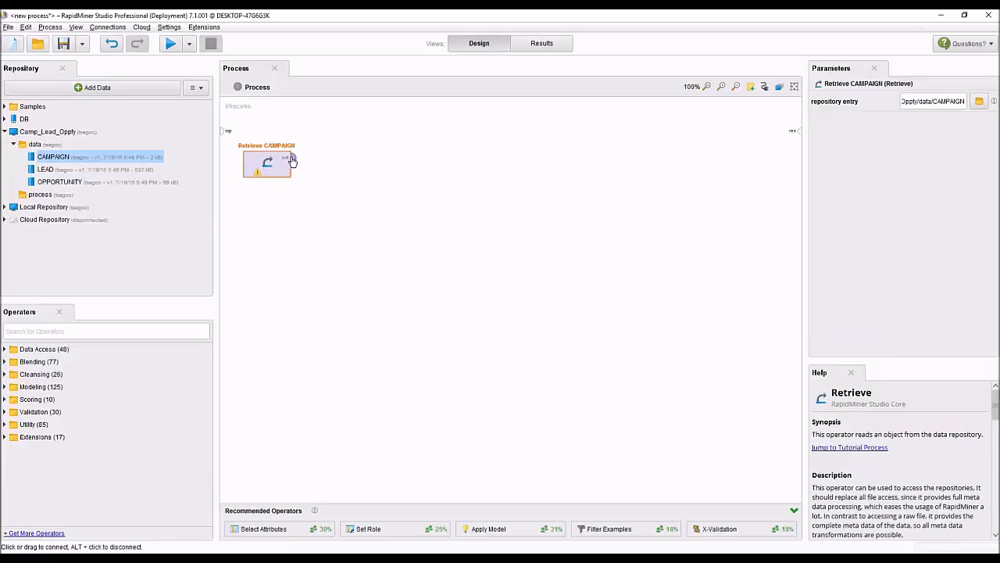
pyautogui.moveTo(43, 174); pyautogui.dragTo(280, 217)
# Add a Join operator beside the Retrieve operators, feeding CAMPAIGN into its left input and LEAD into its right input
pyautogui.click(43, 331)
pyautogui.write('join')
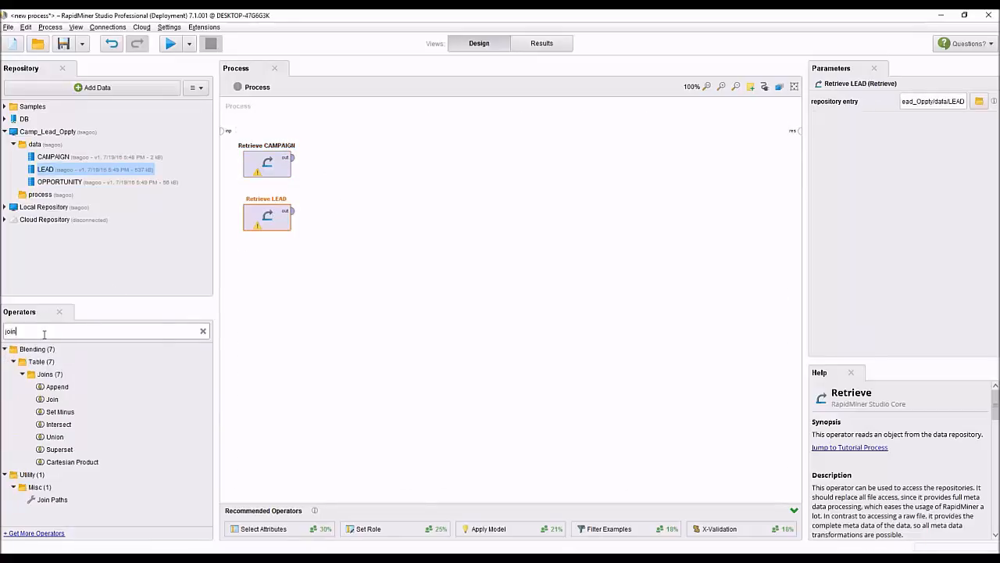
pyautogui.moveTo(53, 400); pyautogui.dragTo(334, 190)
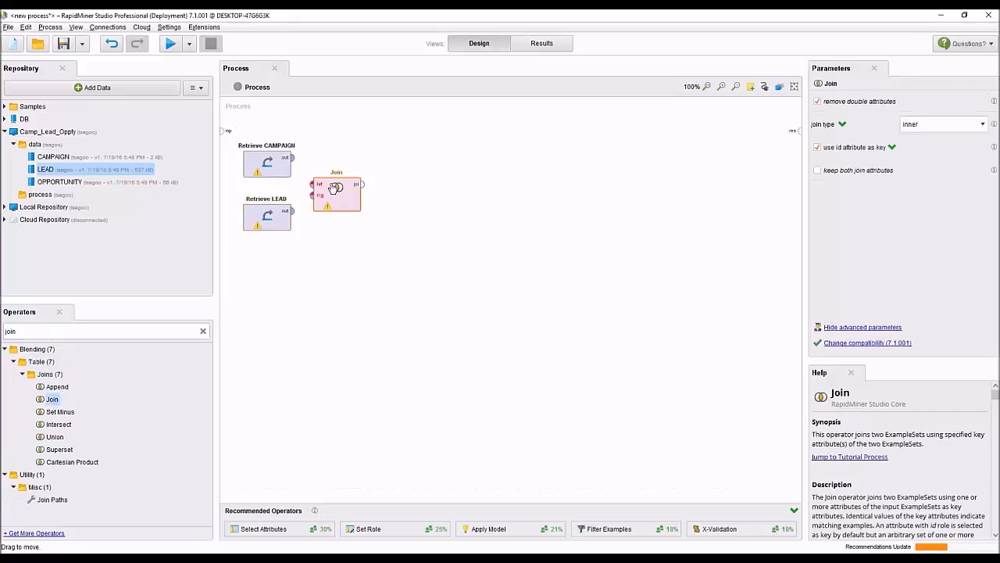
pyautogui.click(292, 160)
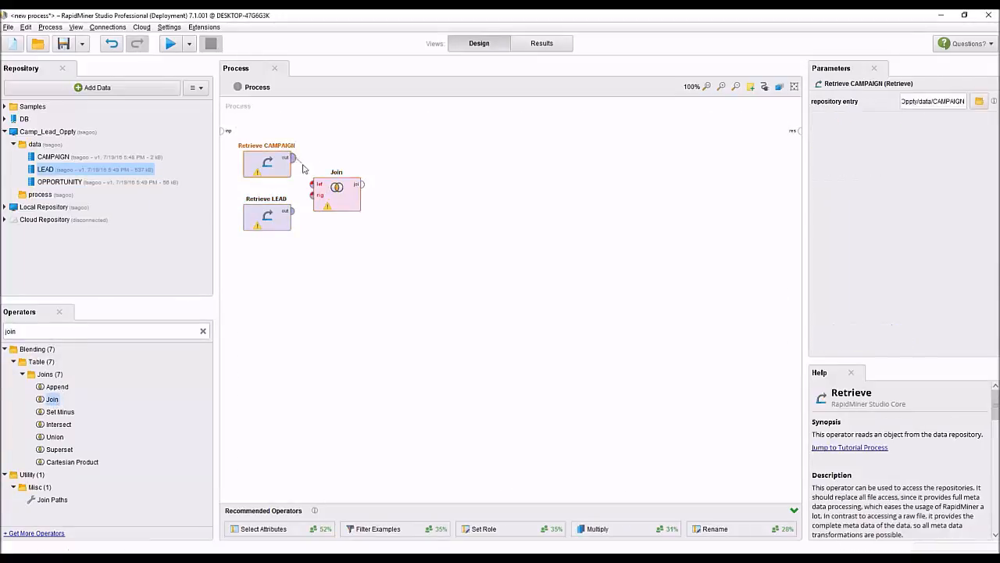
pyautogui.click(311, 185)
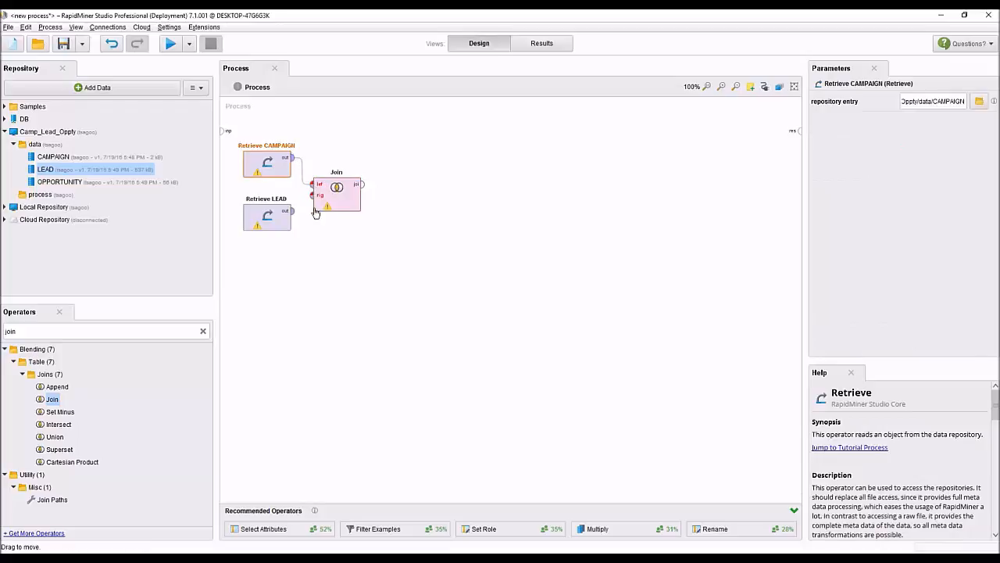
pyautogui.click(292, 211)
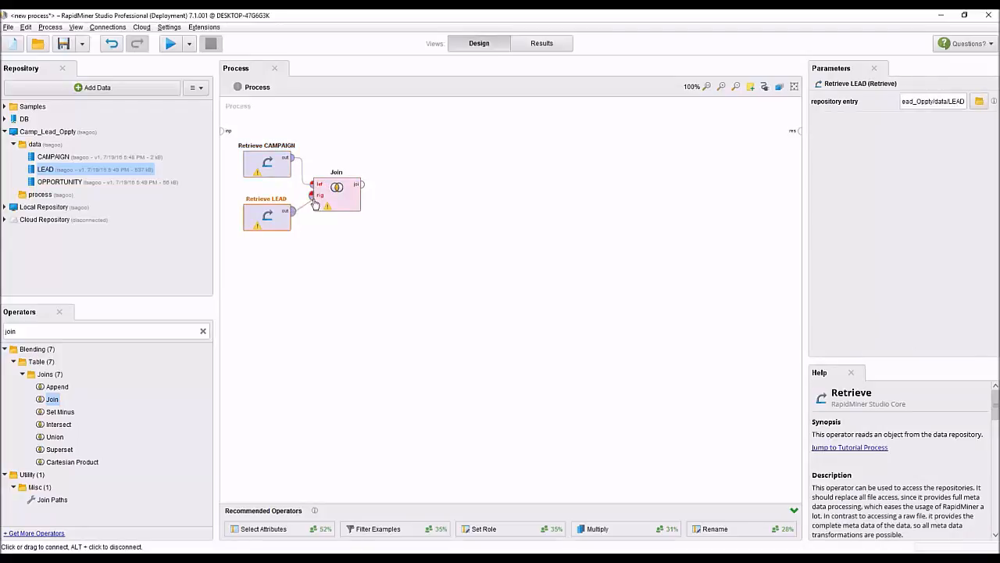
pyautogui.click(311, 195)
pyautogui.click(346, 205)
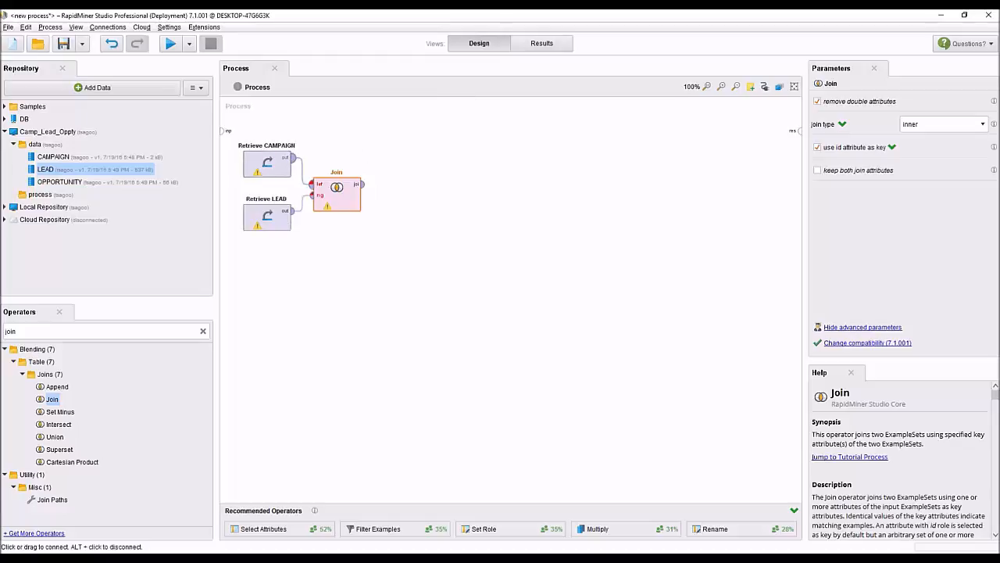
# Check the columns of the CAMPAIGN and LEAD data, and make the Join match CAMPAIGN_ID on both sides instead of using the id attribute
pyautogui.click(535, 45)
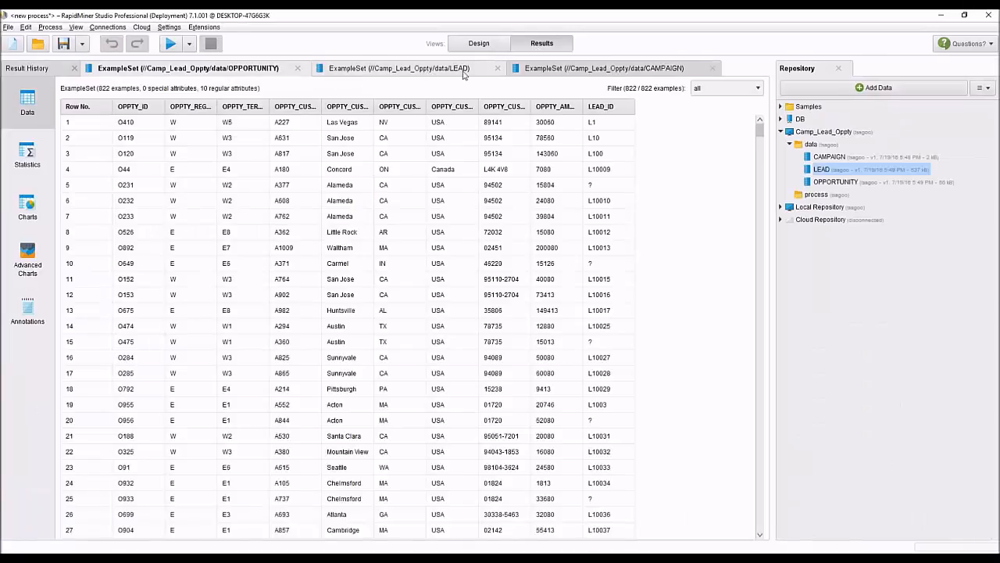
pyautogui.click(649, 73)
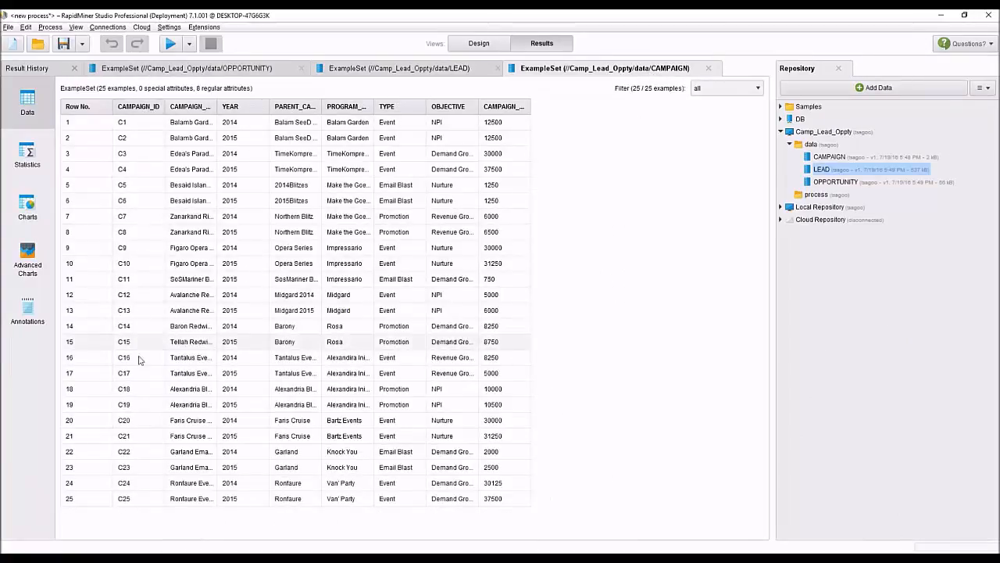
pyautogui.click(391, 69)
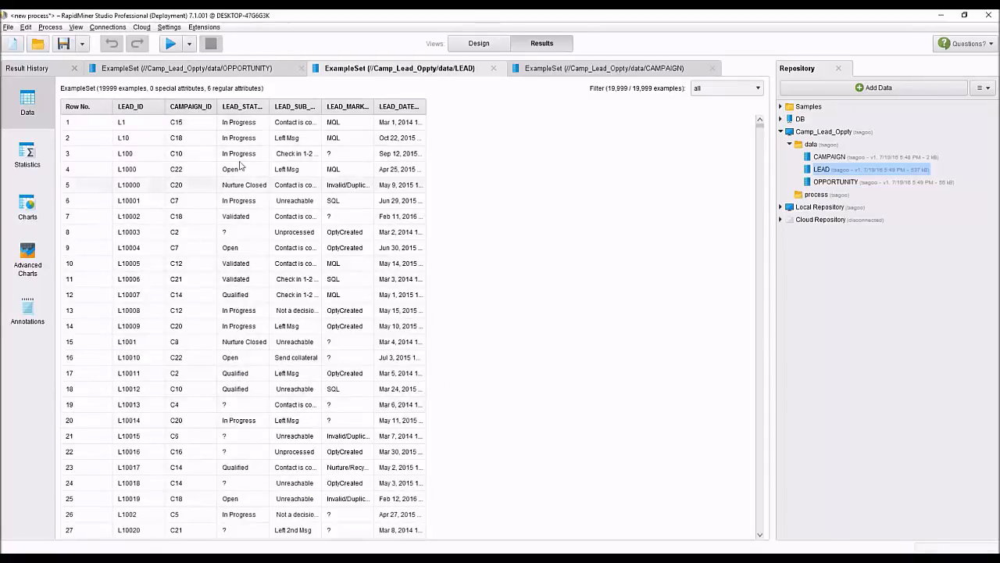
pyautogui.click(565, 70)
pyautogui.click(479, 44)
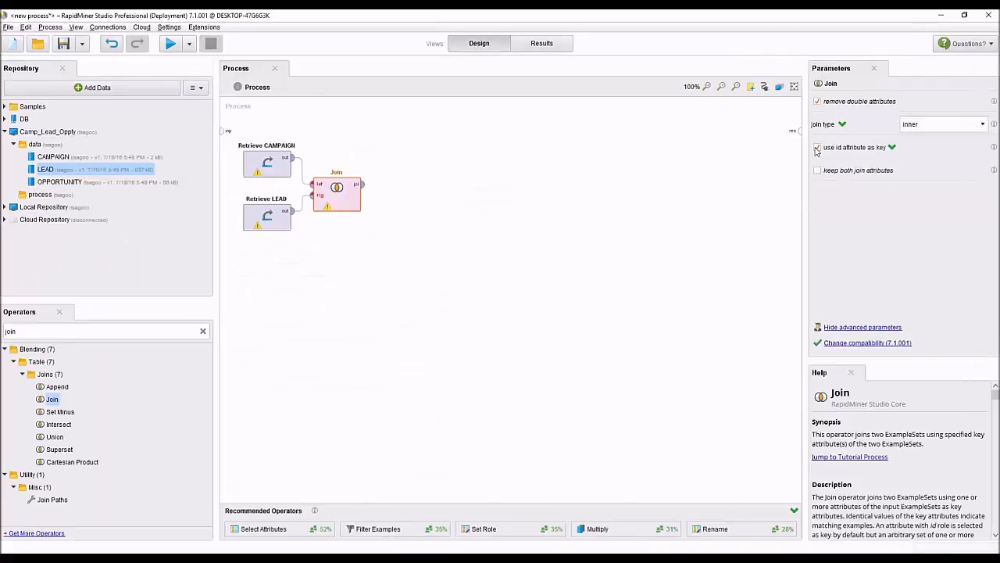
pyautogui.click(817, 148)
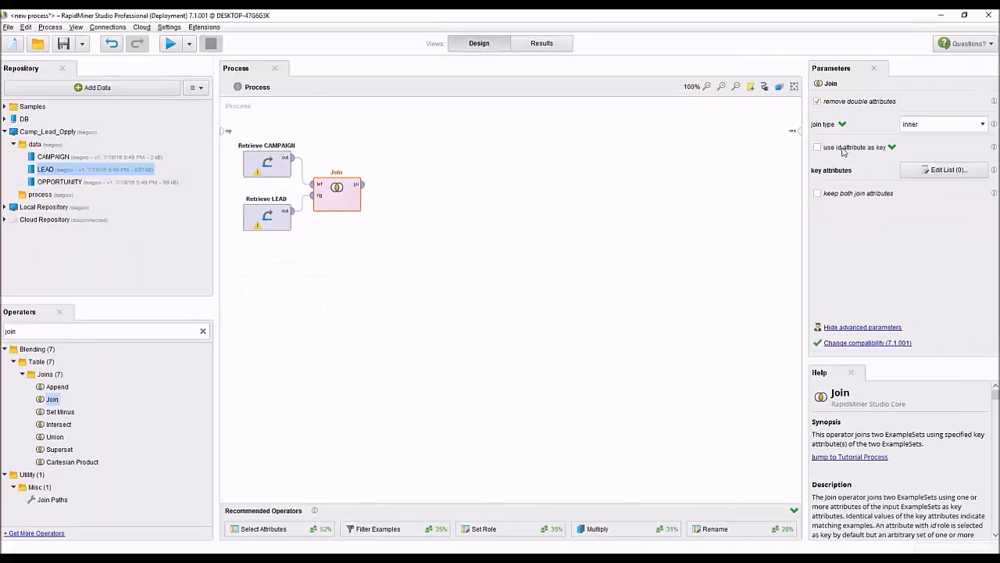
pyautogui.click(932, 172)
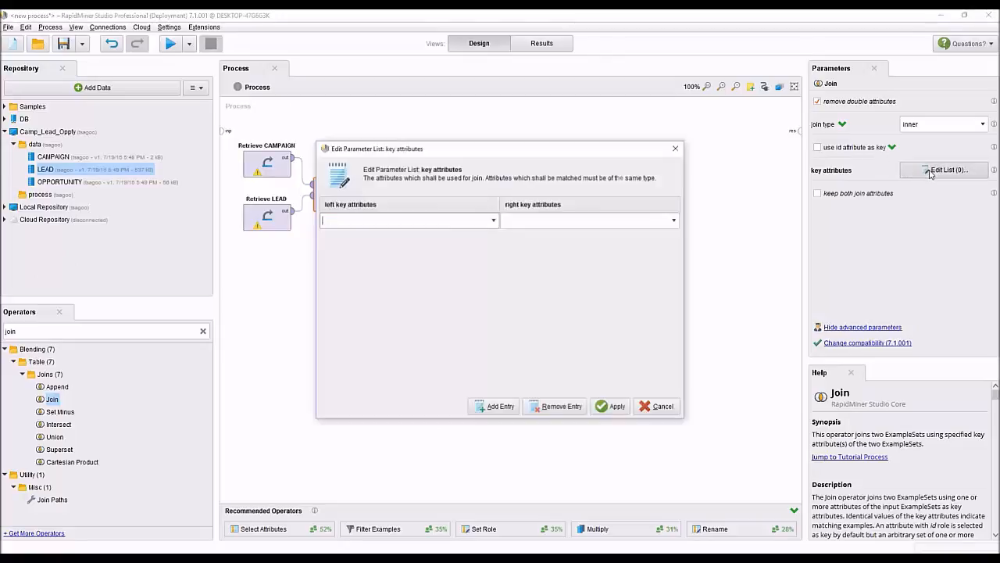
pyautogui.click(495, 222)
pyautogui.click(431, 233)
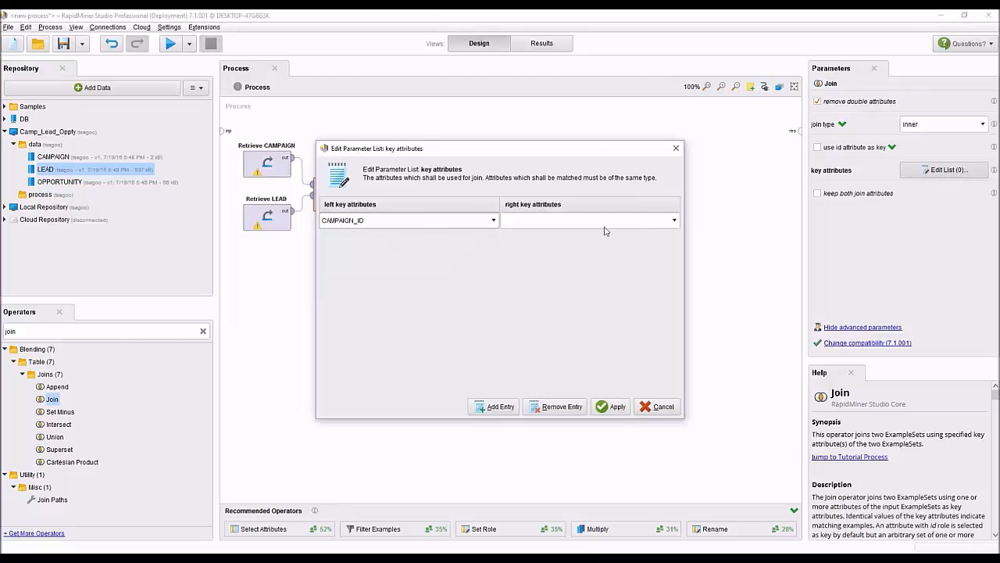
pyautogui.click(665, 226)
pyautogui.click(565, 232)
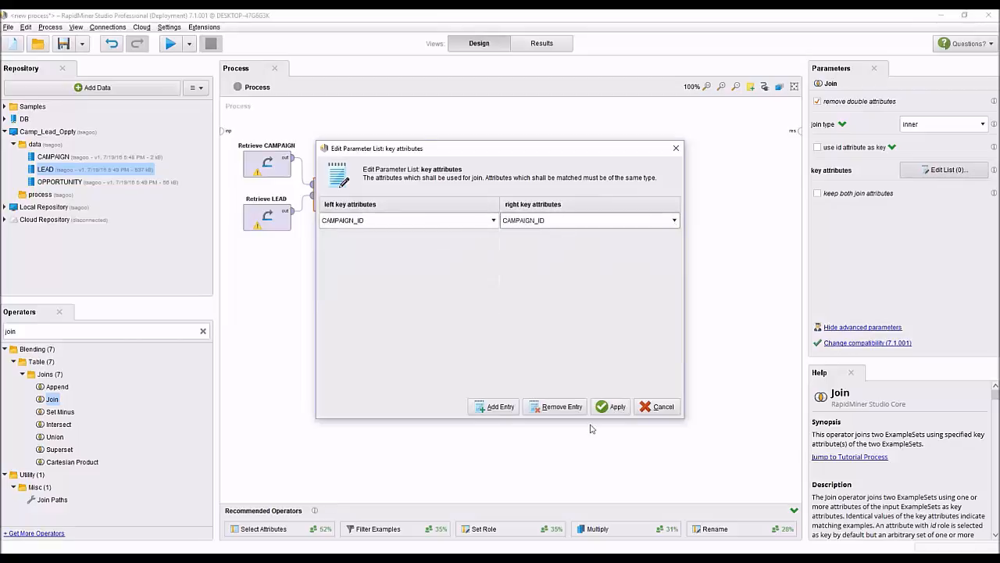
pyautogui.click(615, 407)
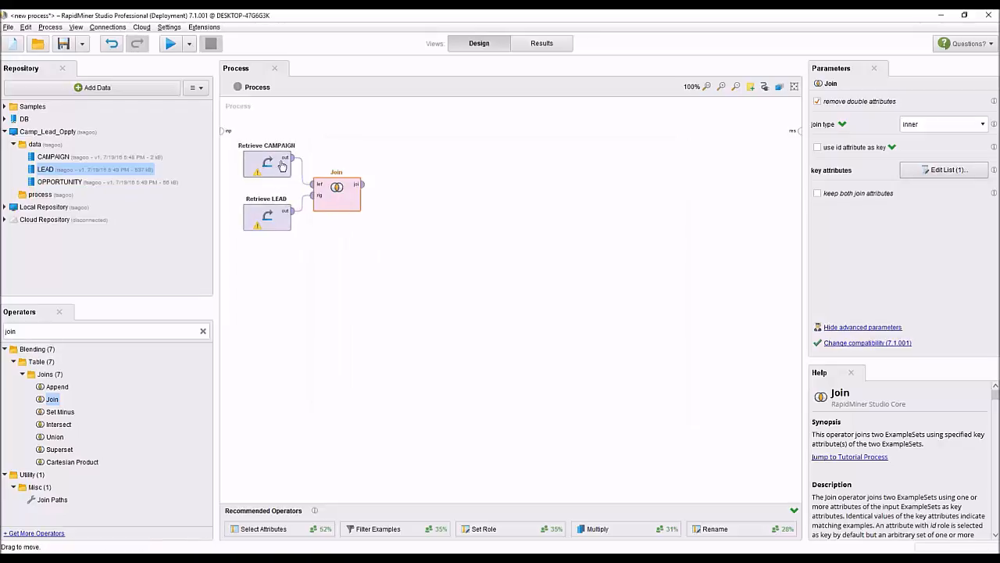
# Connect the Join output to the process result port, run the process, and return to the Design view
pyautogui.moveTo(362, 184); pyautogui.dragTo(799, 133)
pyautogui.click(170, 44)
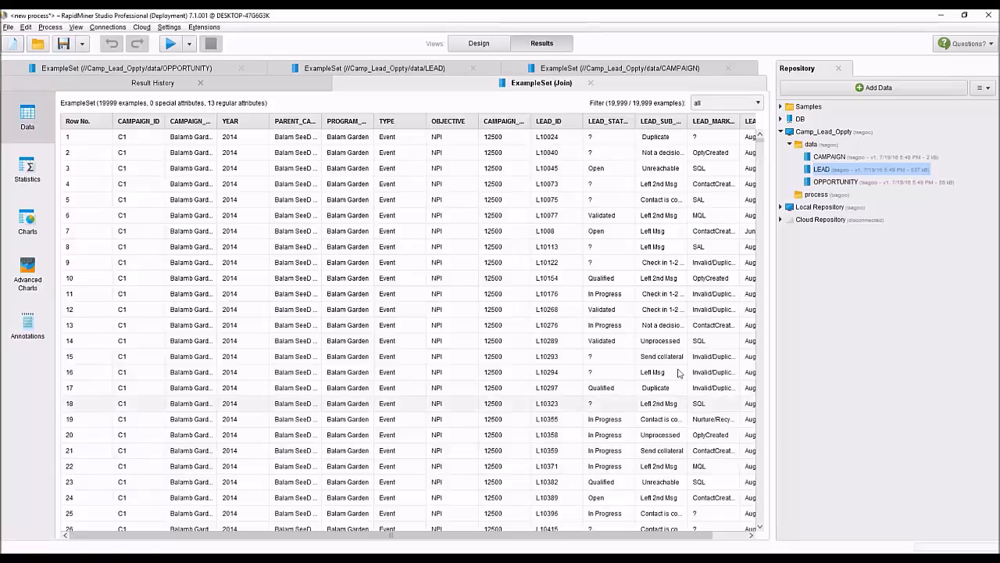
pyautogui.click(473, 44)
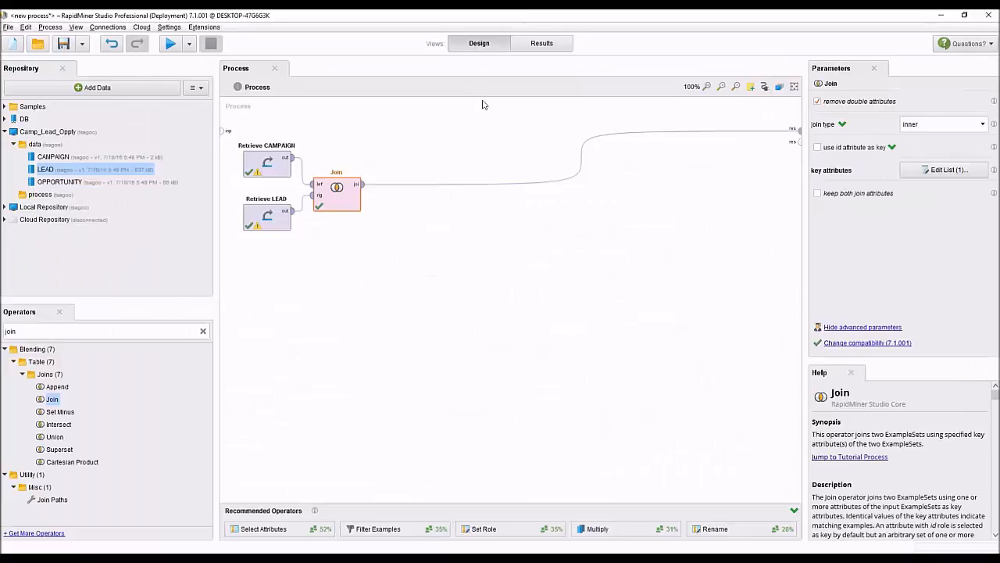
# Add the OPPORTUNITY data and a second Join, feeding the first Join into its left input and OPPORTUNITY into its right input
pyautogui.moveTo(48, 185); pyautogui.dragTo(336, 295)
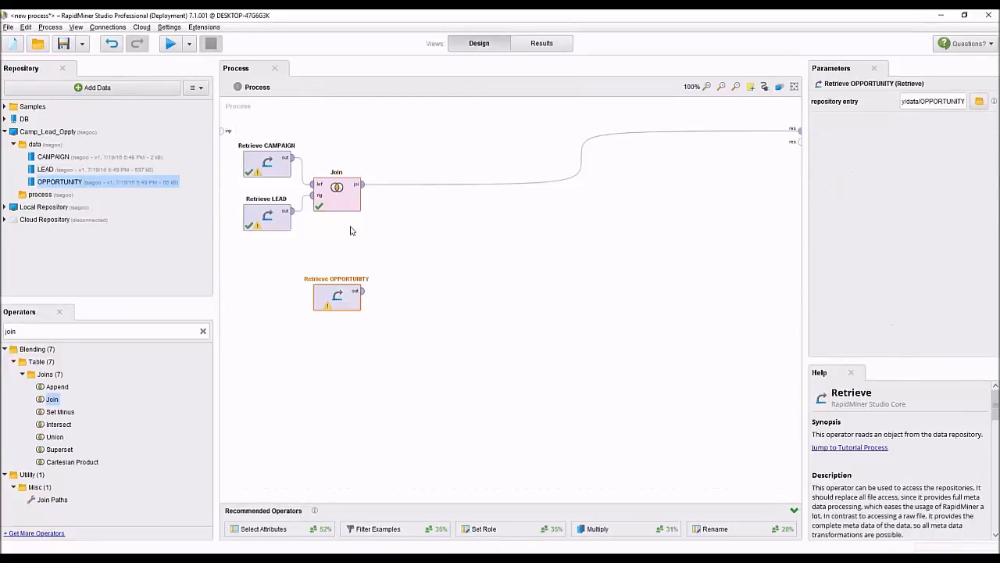
pyautogui.moveTo(52, 401); pyautogui.dragTo(441, 251)
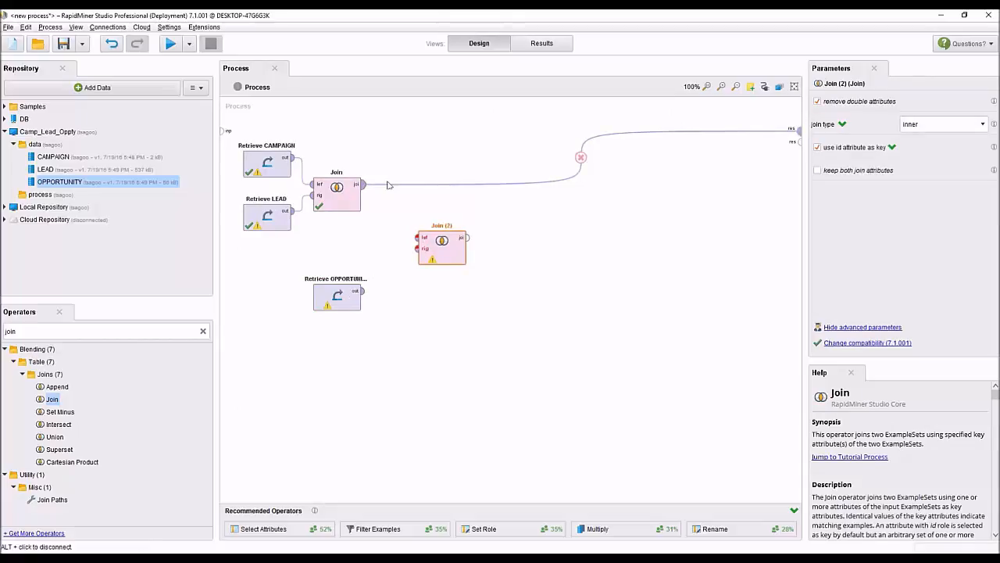
pyautogui.moveTo(364, 190); pyautogui.dragTo(418, 241)
pyautogui.moveTo(362, 291); pyautogui.dragTo(418, 249)
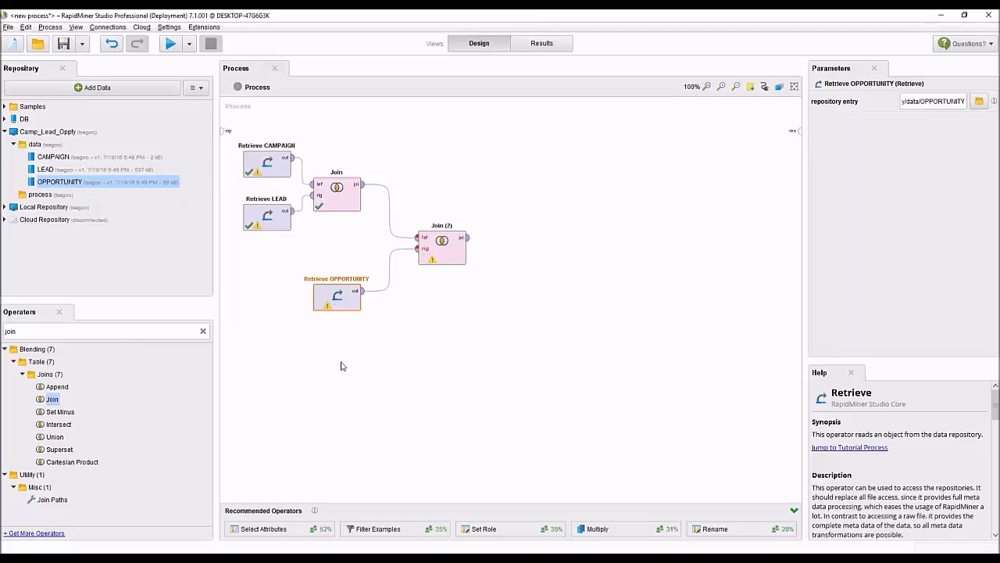
# Turn off using the id attribute as key for the second Join, and check the LEAD and OPPORTUNITY data for a shared column
pyautogui.click(452, 257)
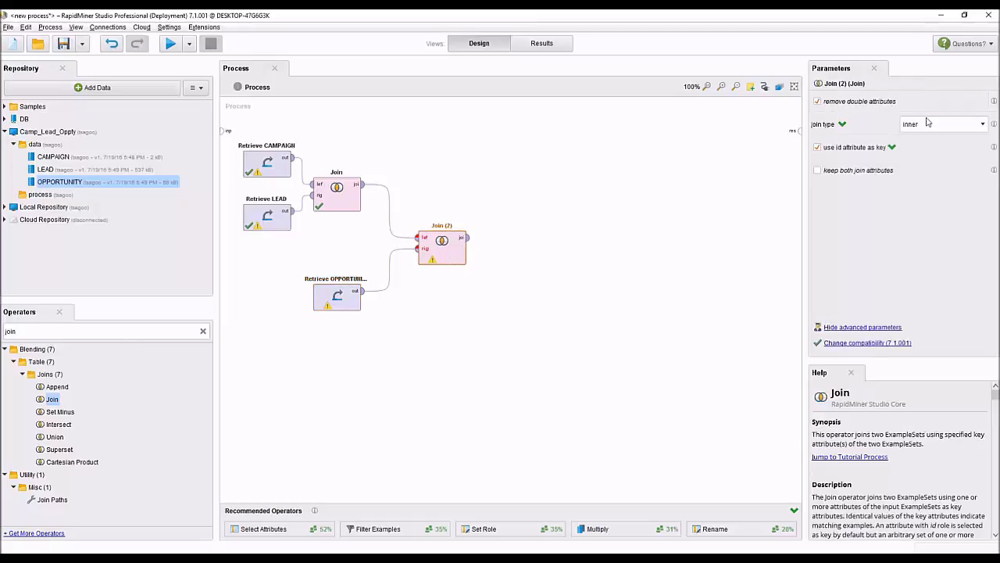
pyautogui.click(818, 147)
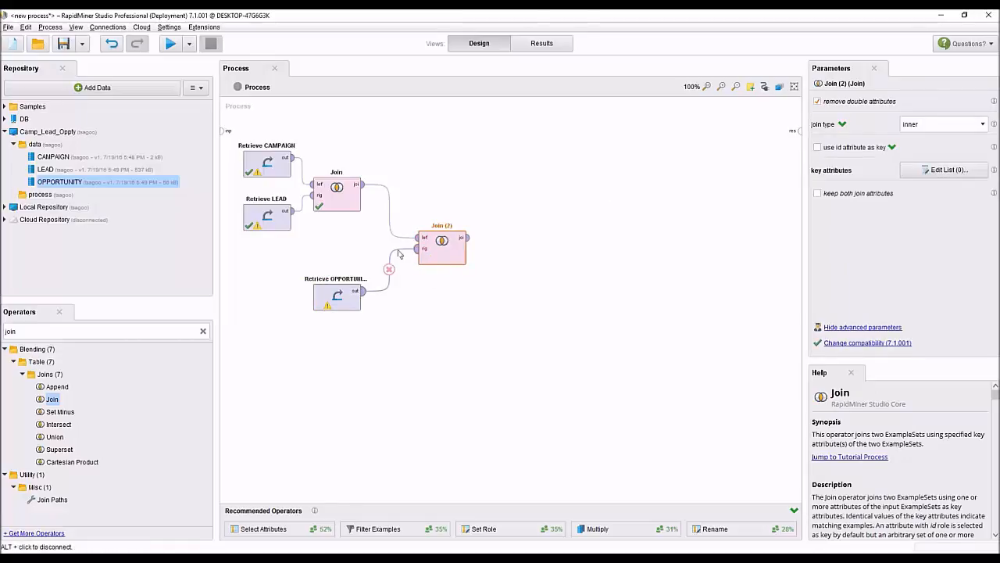
pyautogui.click(541, 45)
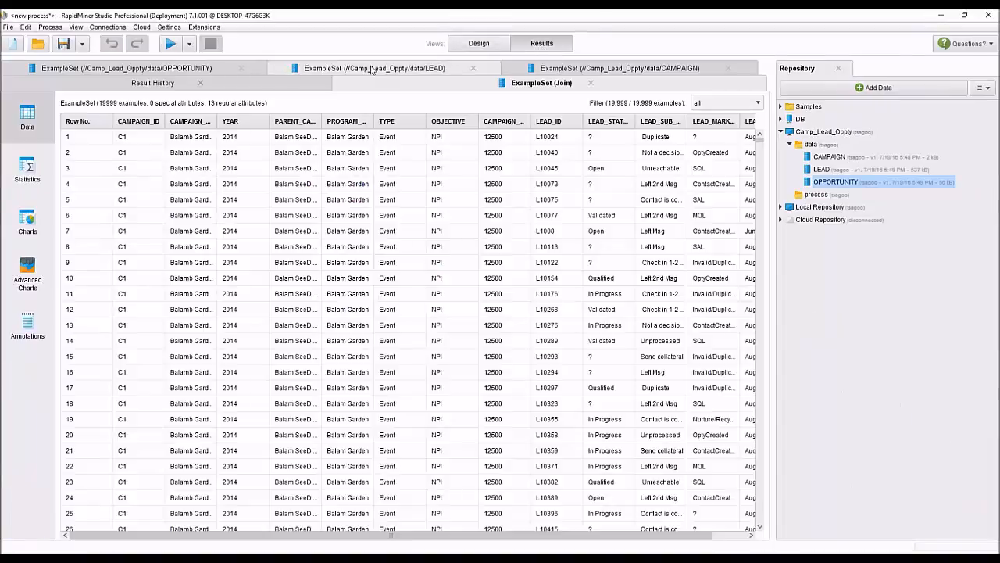
pyautogui.click(421, 71)
pyautogui.click(145, 121)
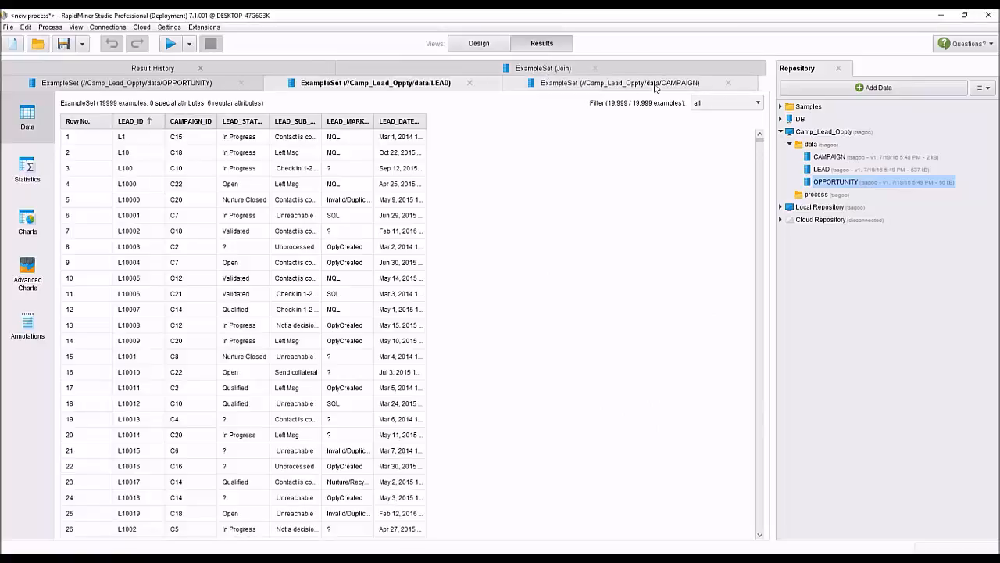
pyautogui.click(182, 86)
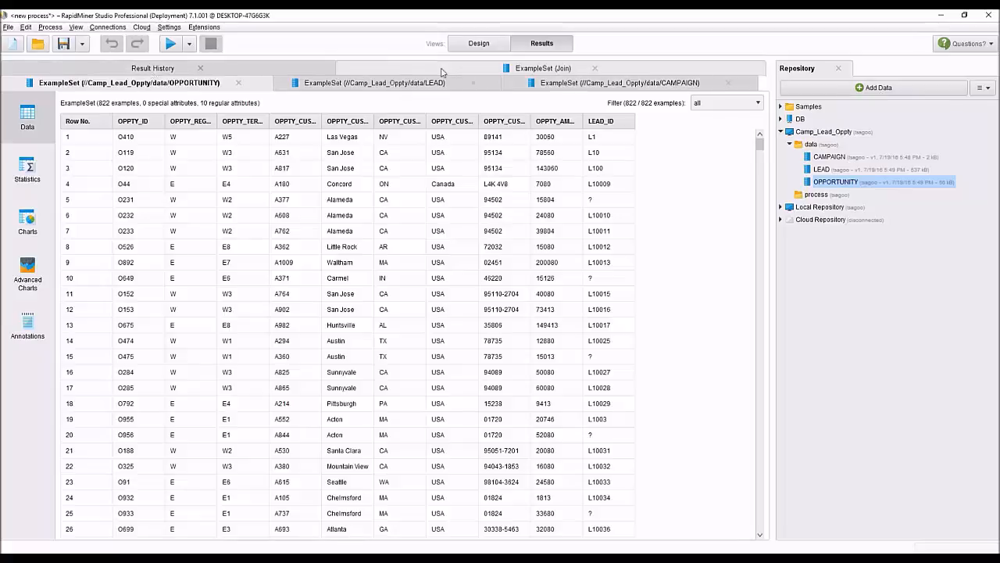
pyautogui.click(469, 45)
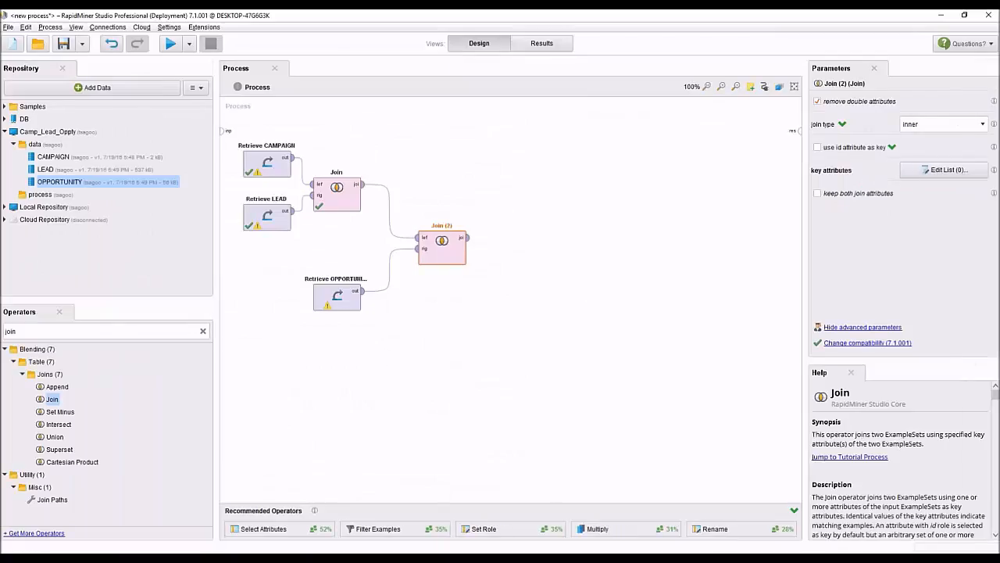
# Set LEAD_ID as both the left and right key attribute of the second Join
pyautogui.click(945, 170)
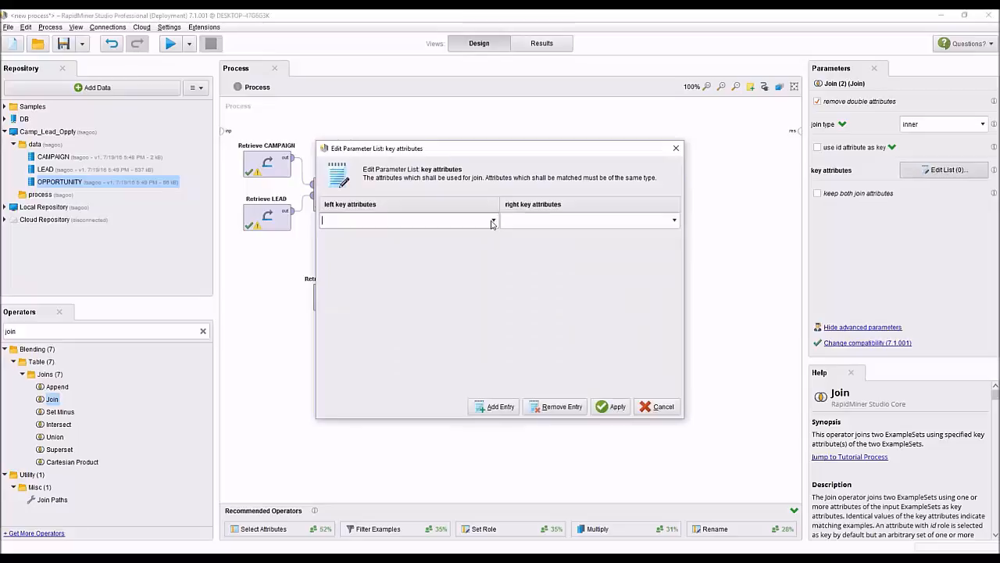
pyautogui.click(493, 219)
pyautogui.click(351, 268)
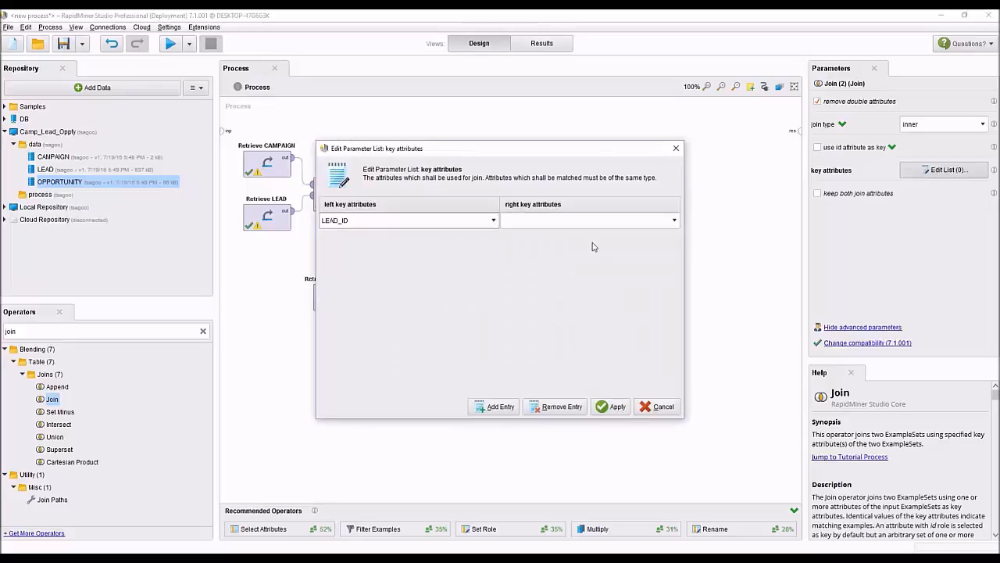
pyautogui.click(675, 221)
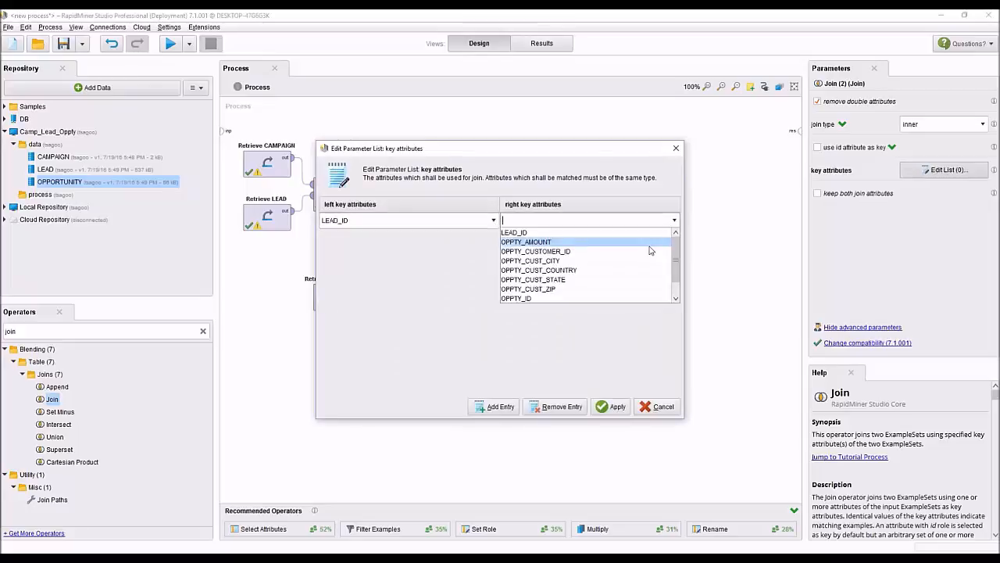
pyautogui.click(551, 233)
pyautogui.click(616, 407)
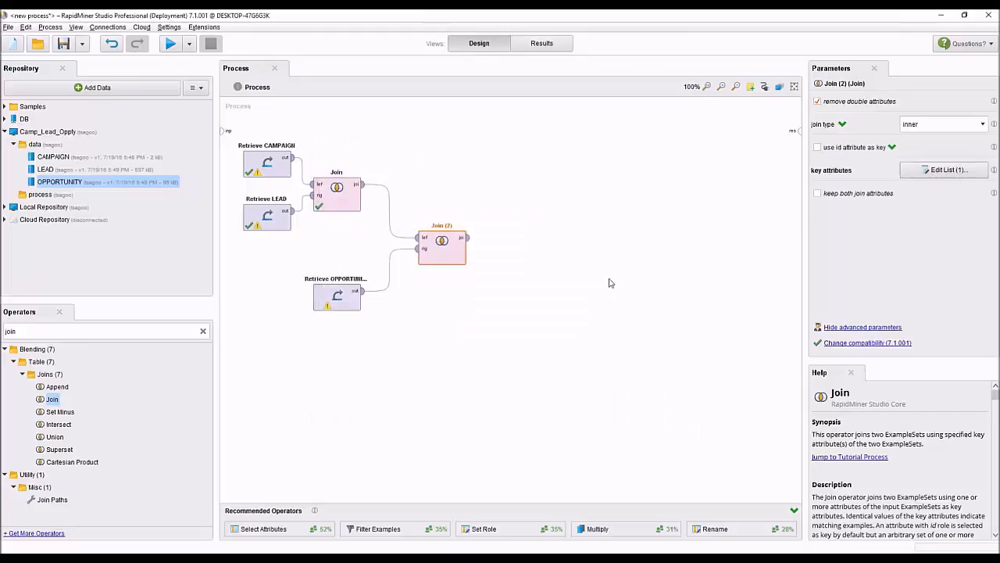
# Run the process with the second Join's output connected to the result port, and compare its result with the three source data sets
pyautogui.moveTo(467, 237); pyautogui.dragTo(797, 131)
pyautogui.click(169, 43)
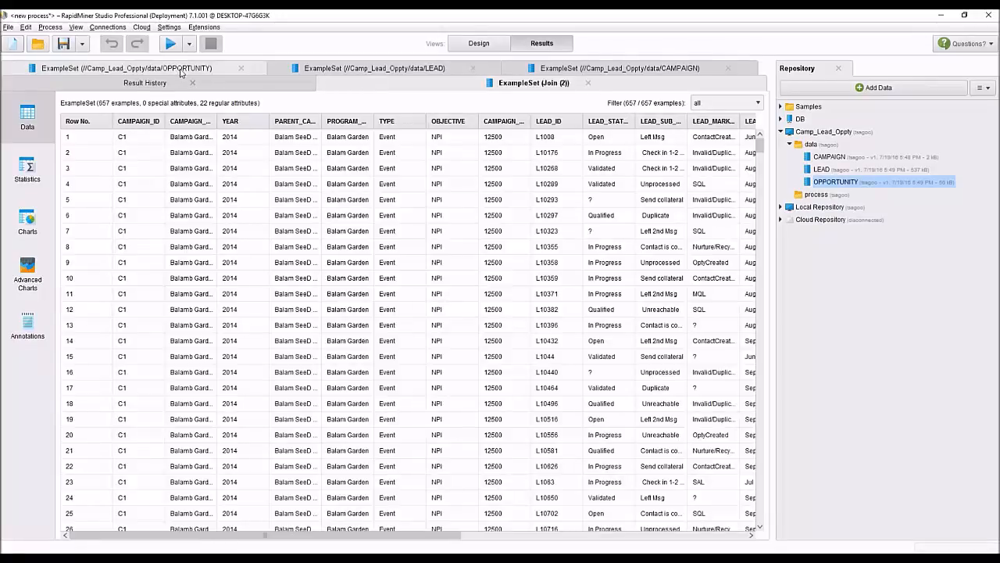
pyautogui.click(569, 71)
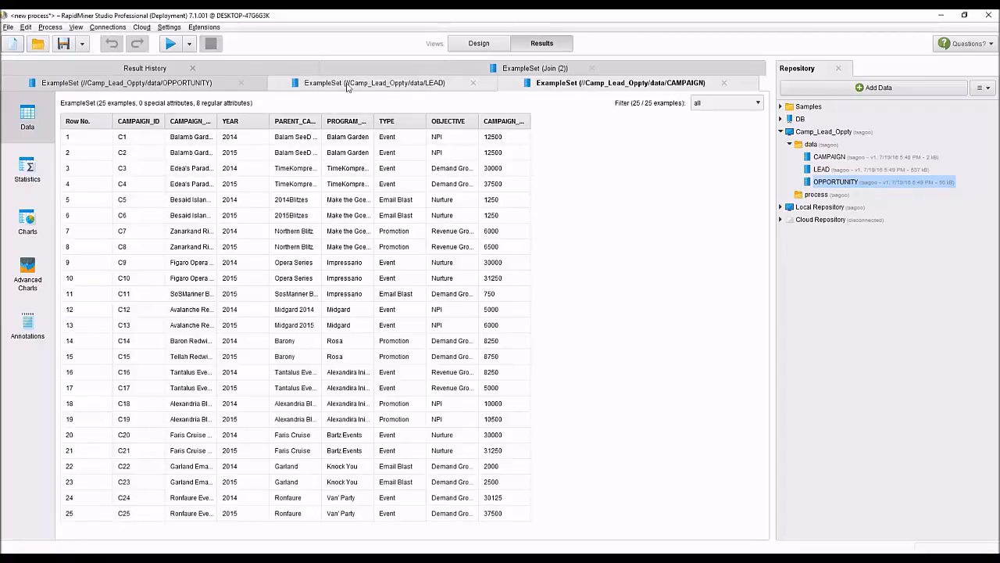
pyautogui.click(407, 84)
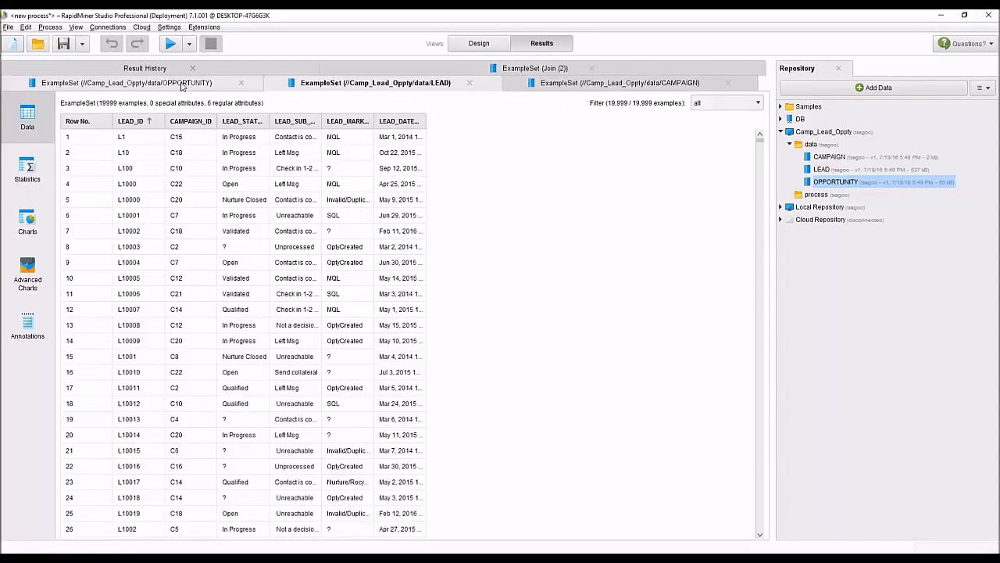
pyautogui.click(181, 86)
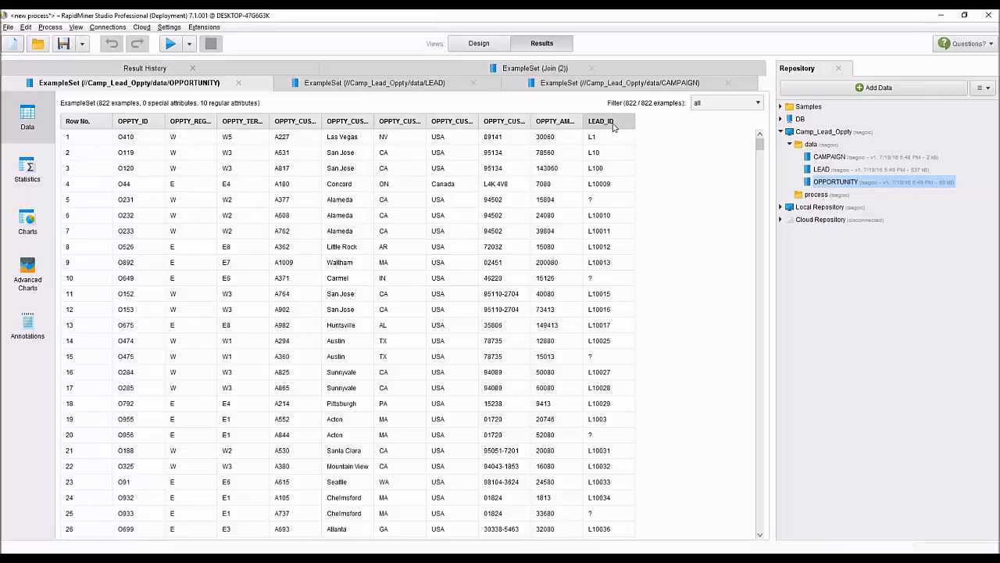
pyautogui.moveTo(614, 129)
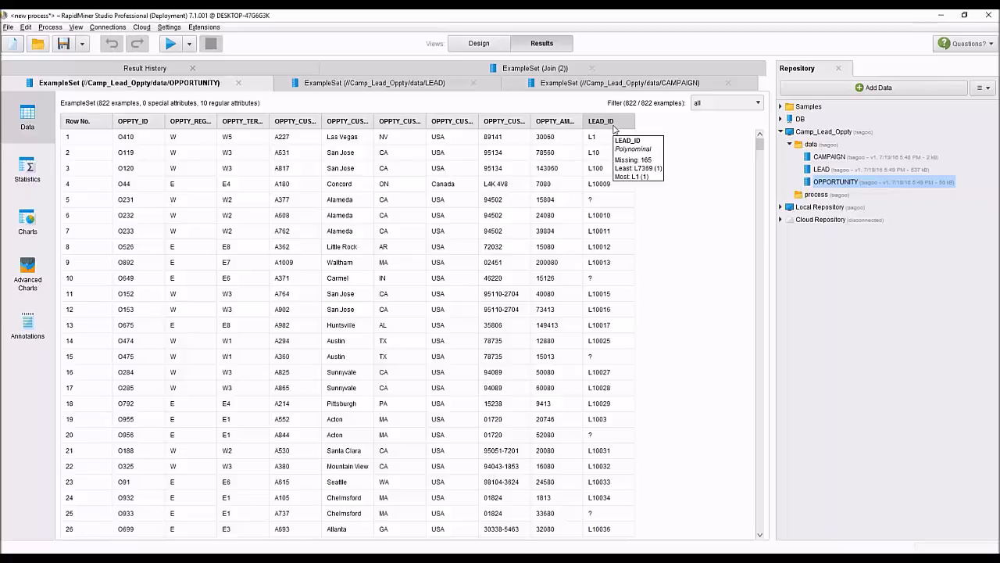
# Change the second Join's join type to outer and rerun the process
pyautogui.click(478, 44)
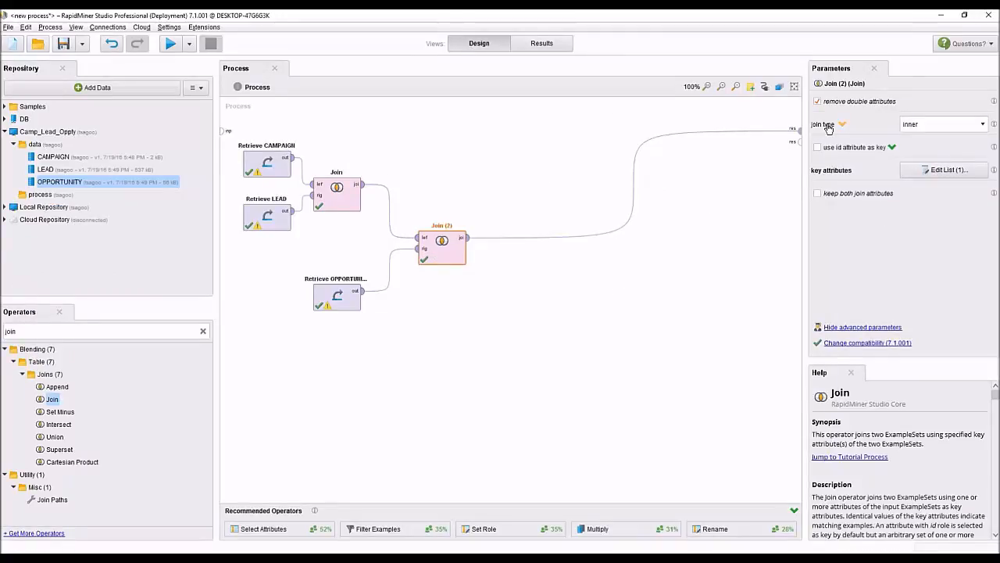
pyautogui.click(983, 127)
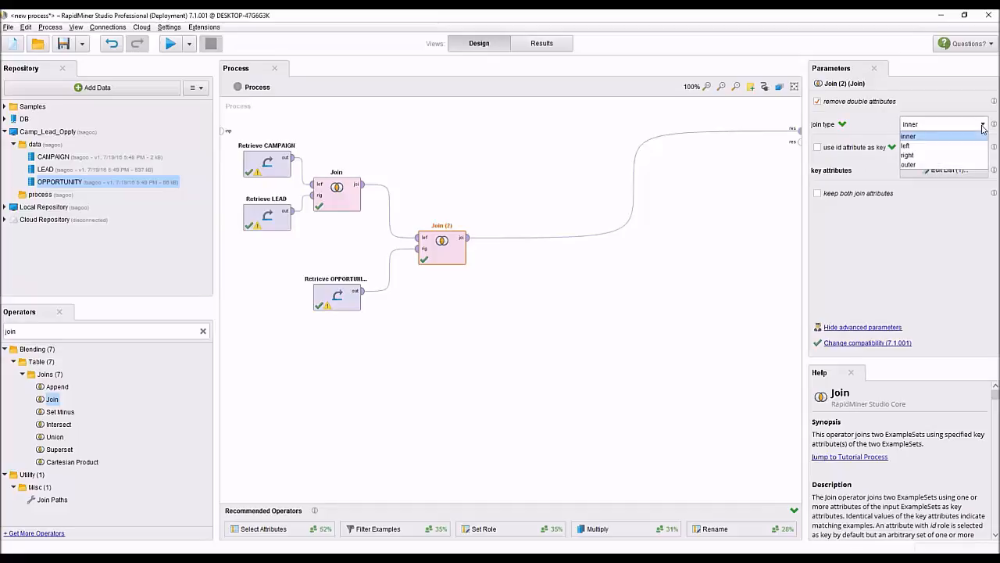
pyautogui.click(909, 165)
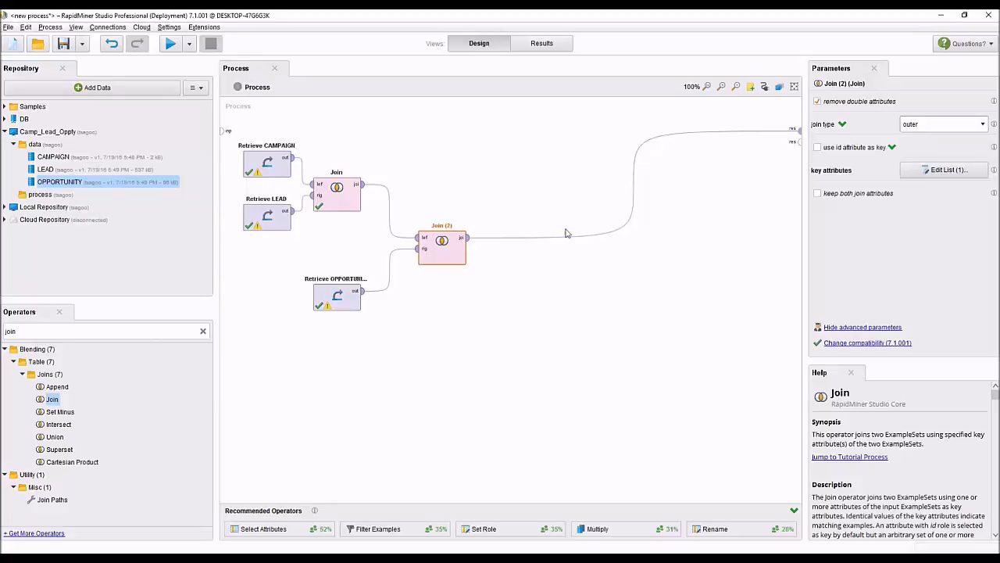
pyautogui.click(170, 43)
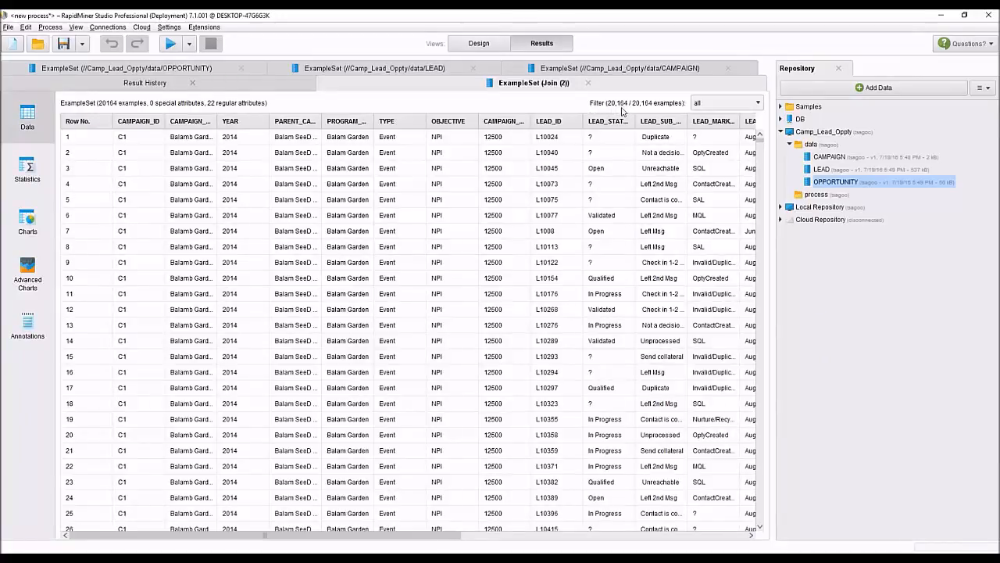
# Review the OPPORTUNITY and CAMPAIGN source data against the outer join result, and return to the process design
pyautogui.click(159, 69)
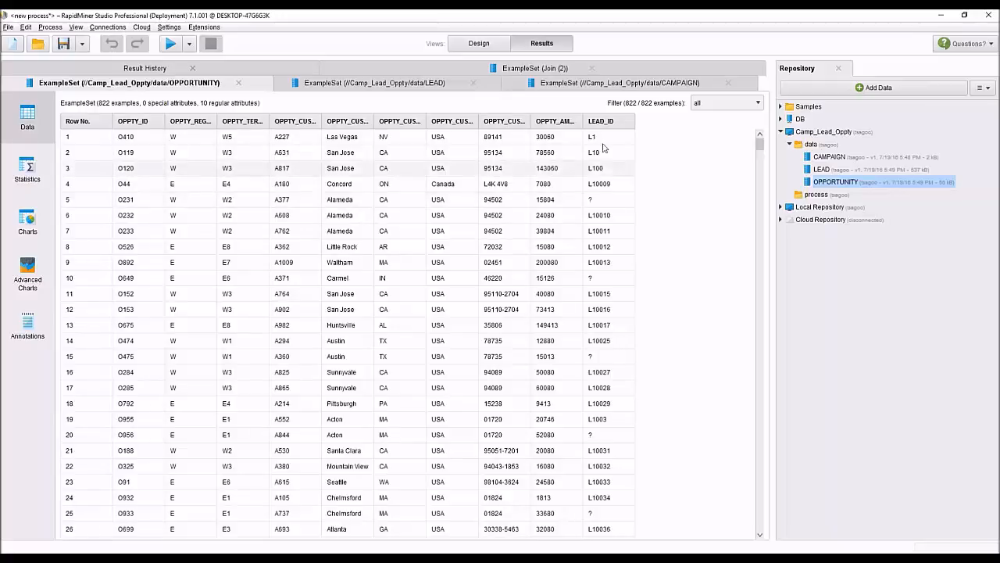
pyautogui.click(602, 83)
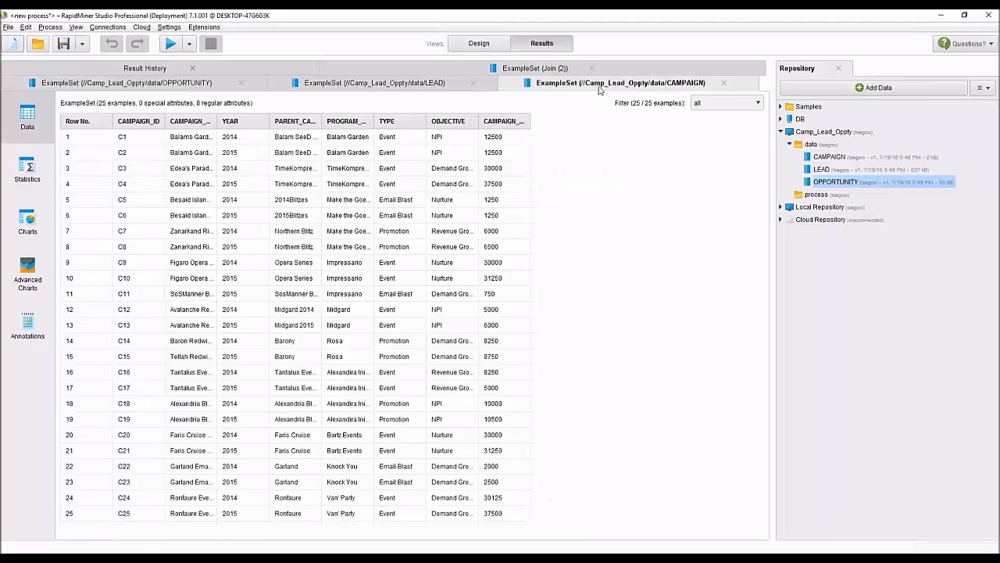
pyautogui.click(463, 48)
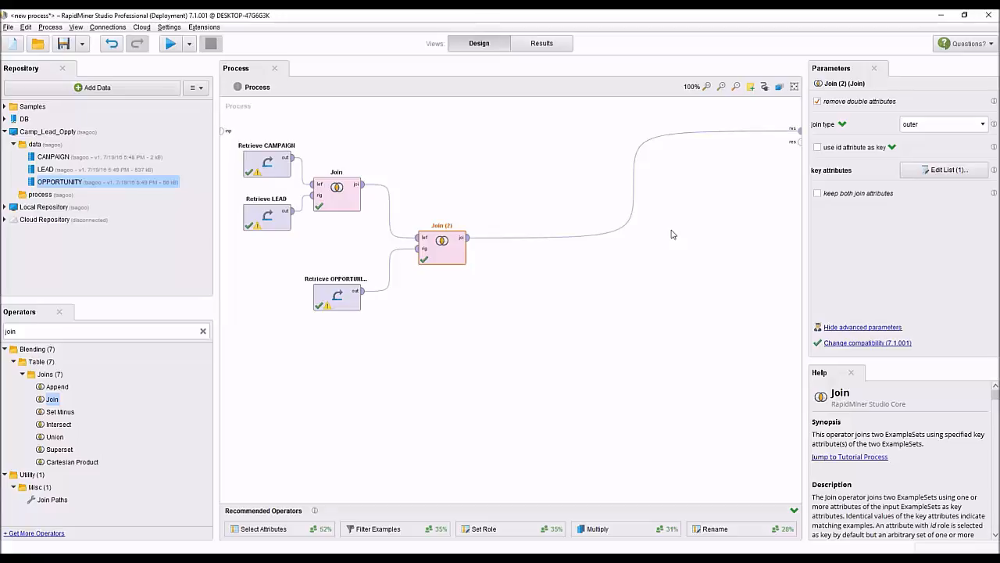
# Find the Write QVX operator and insert it between the second Join and the process result port
pyautogui.click(16, 330)
pyautogui.doubleClick(16, 331)
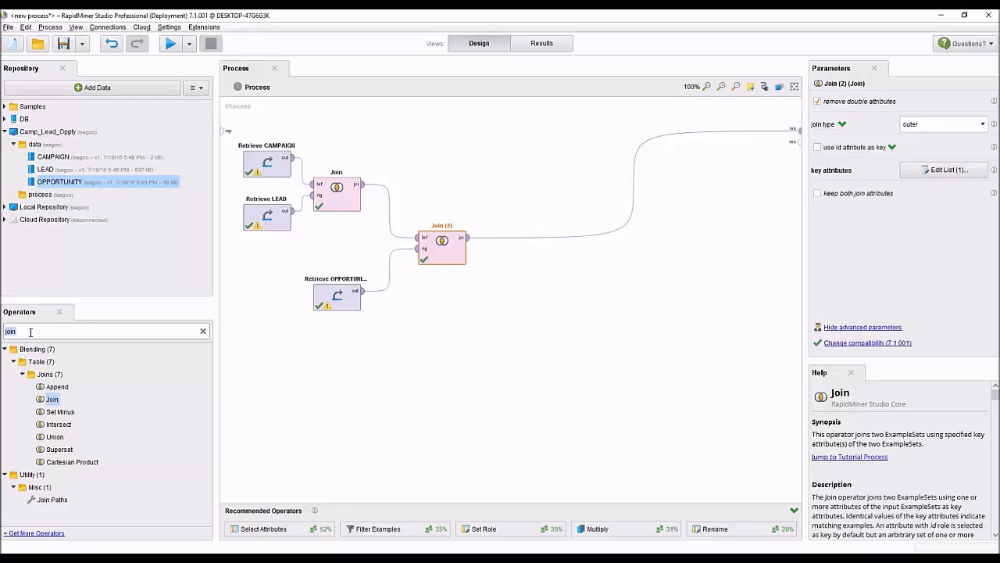
pyautogui.write('qvx')
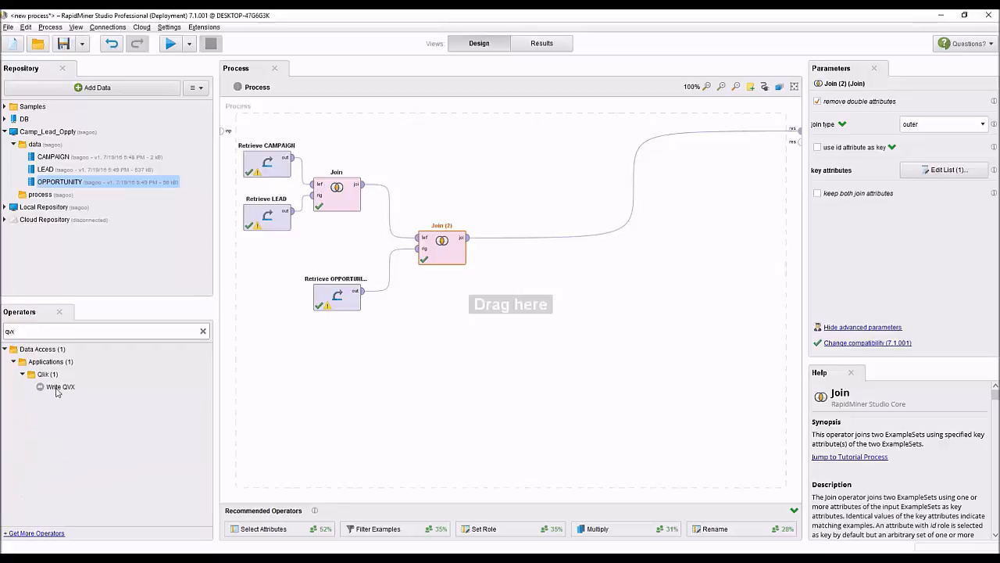
pyautogui.click(60, 388)
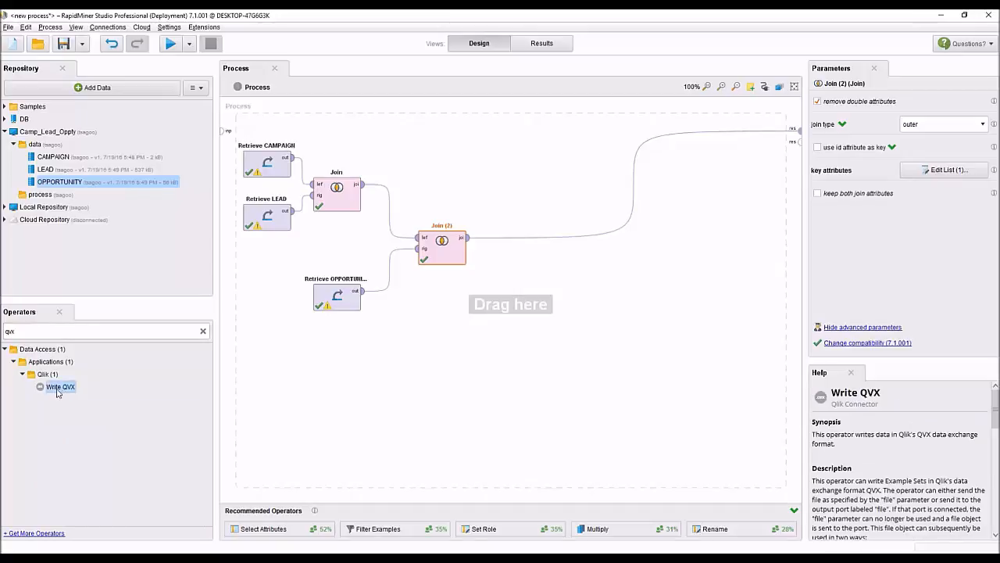
pyautogui.moveTo(60, 388); pyautogui.dragTo(605, 237)
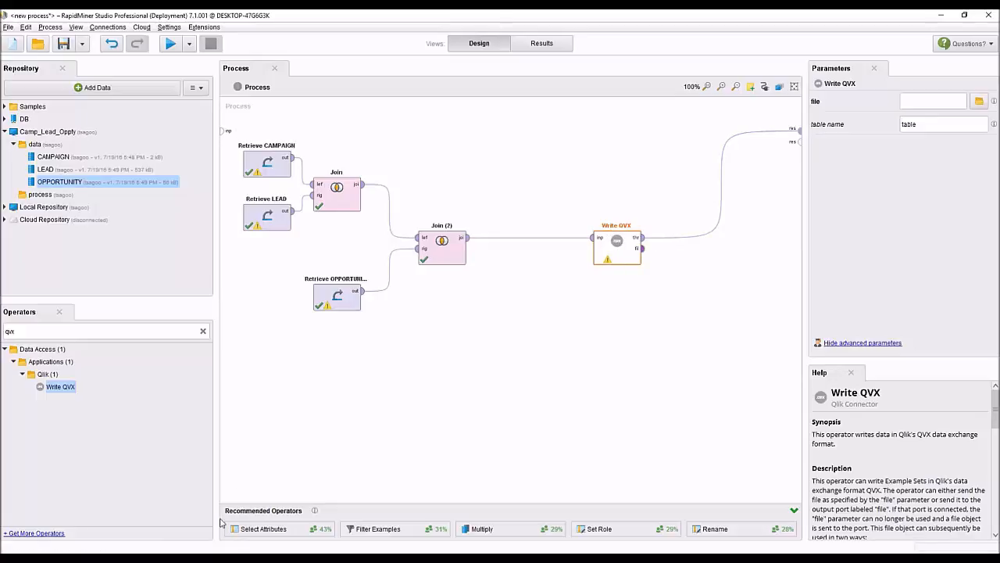
# Search the RapidMiner Marketplace for "tableau" and "qvx" connector extensions, and close it without installing anything
pyautogui.click(24, 532)
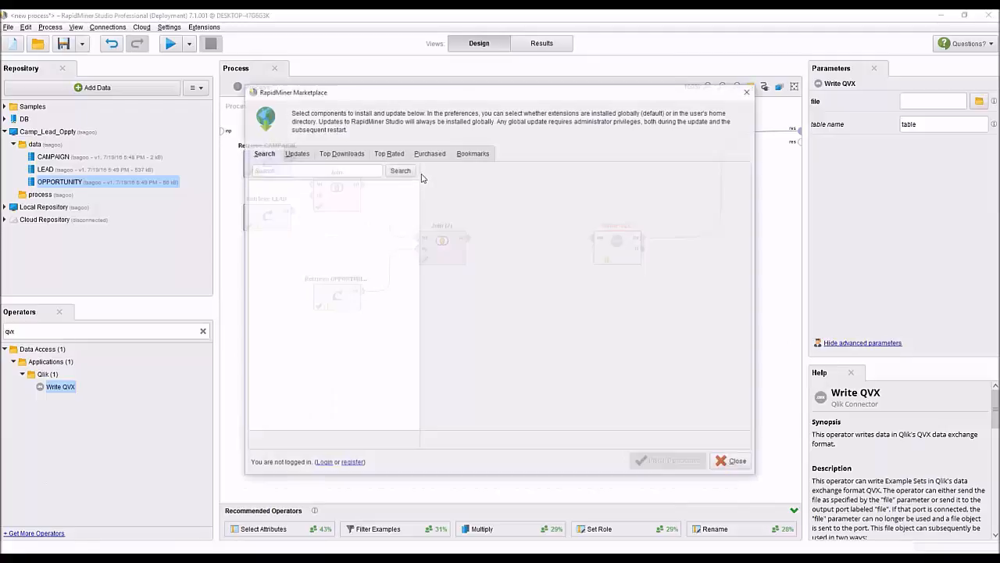
pyautogui.write('table')
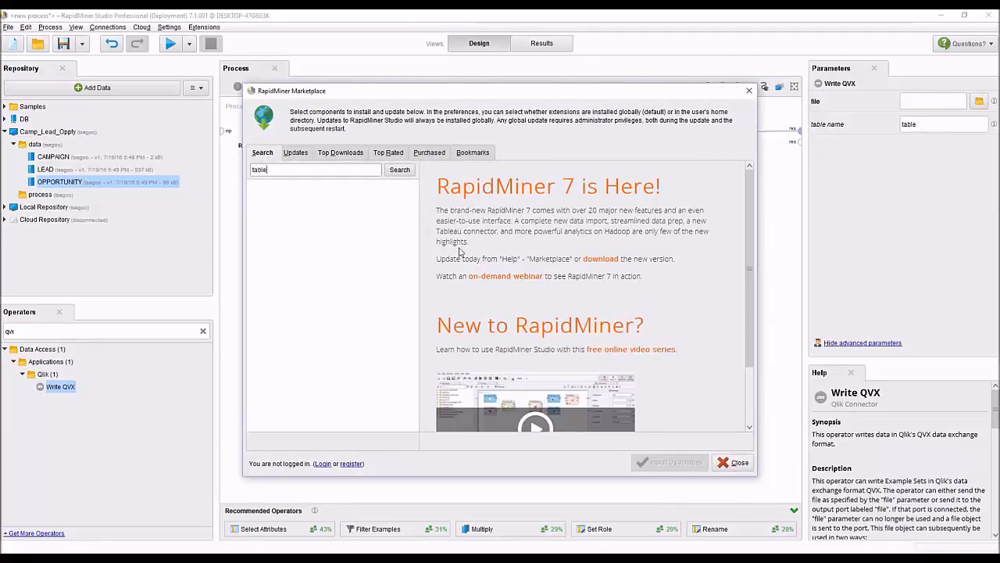
pyautogui.write('au')
pyautogui.click(399, 169)
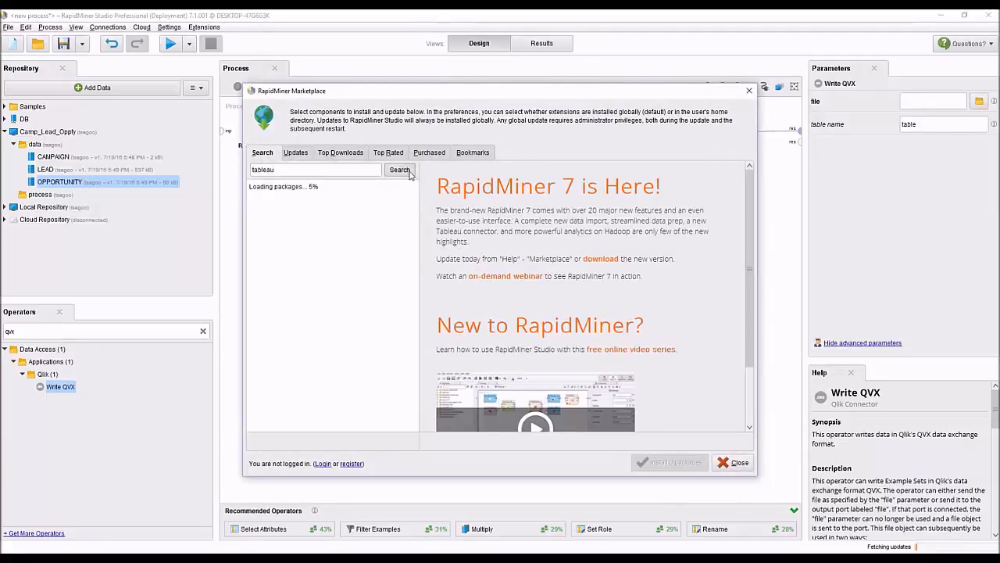
pyautogui.moveTo(285, 171); pyautogui.dragTo(210, 166)
pyautogui.write('qvx')
pyautogui.press('Return')
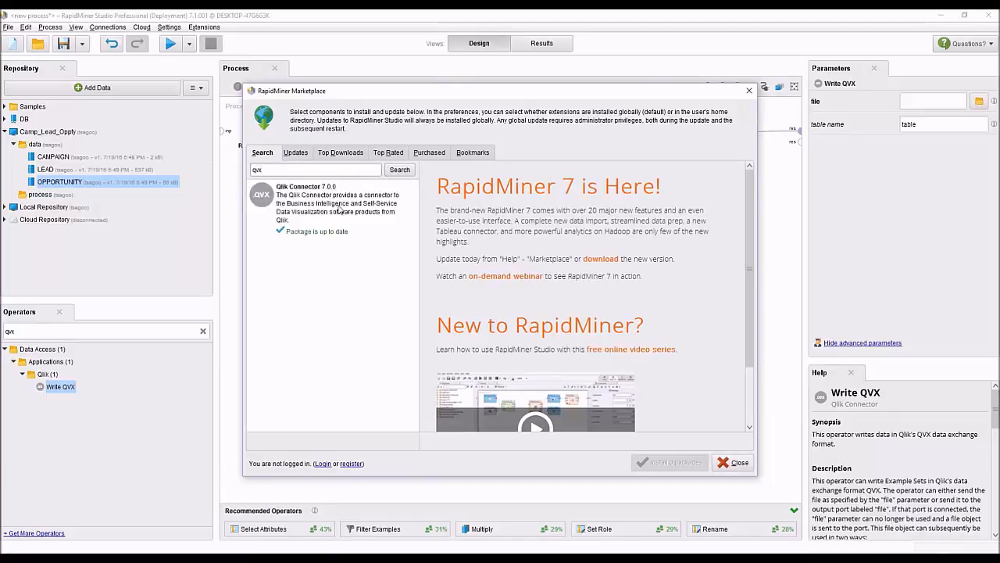
pyautogui.click(749, 90)
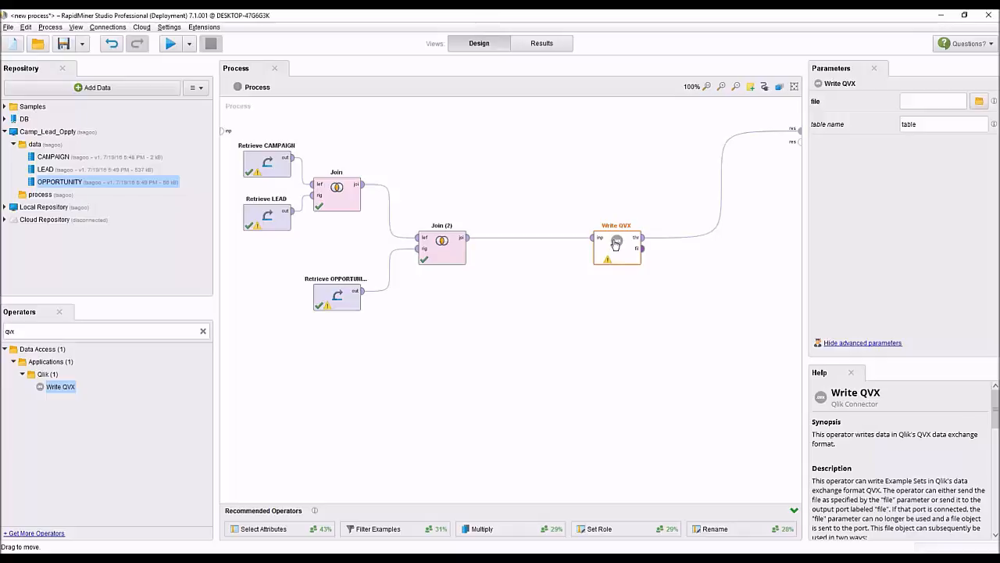
# Set the Write QVX operator's output file to Camp_Lead_Oppty in the RM Webinar folder
pyautogui.click(979, 101)
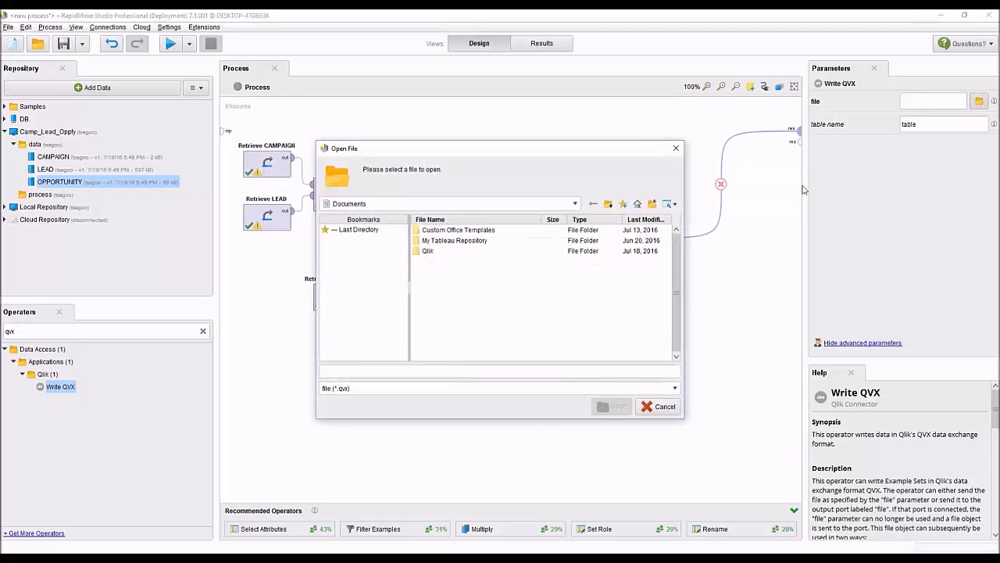
pyautogui.click(365, 231)
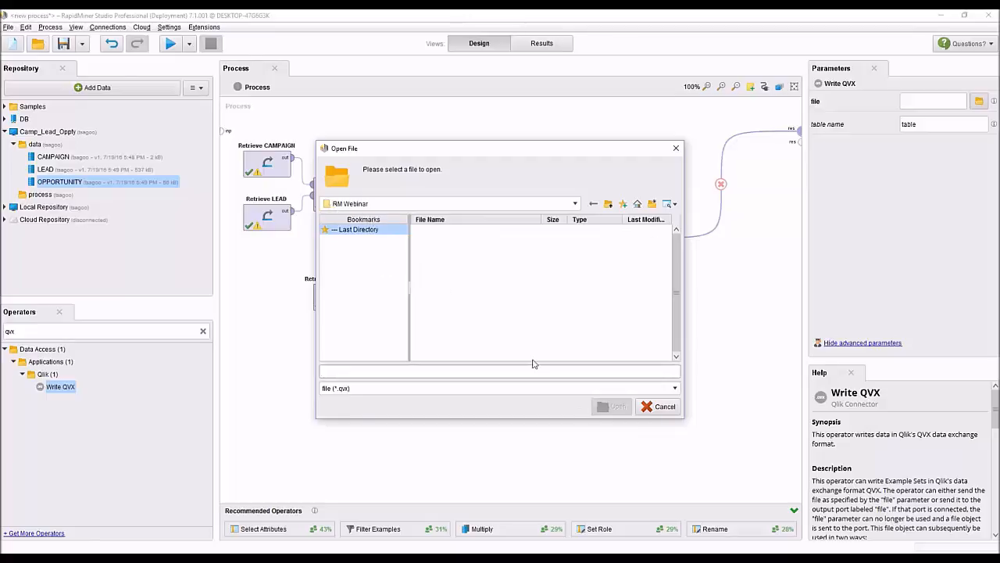
pyautogui.click(365, 370)
pyautogui.write('c')
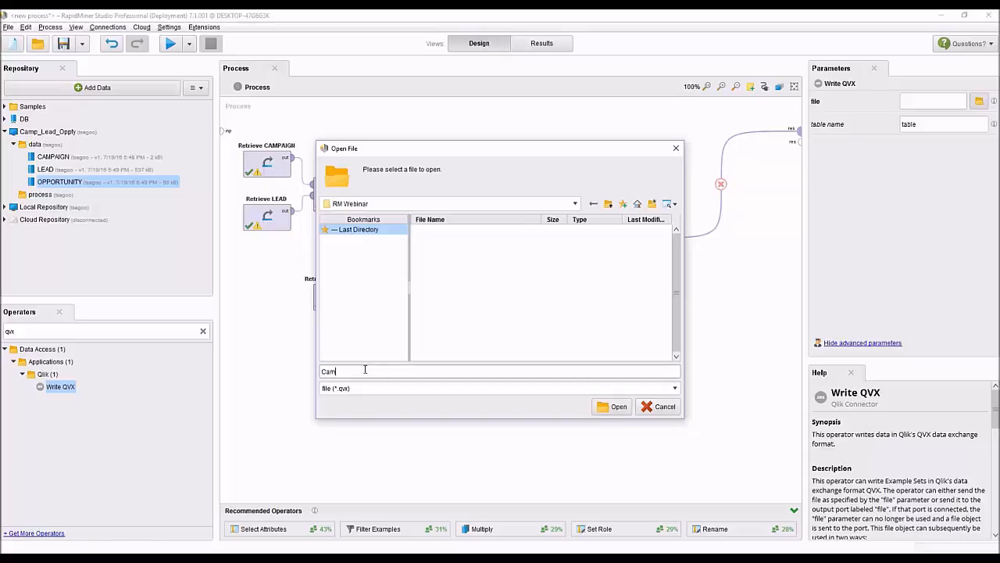
pyautogui.write('amp_Lead_Oppty')
pyautogui.click(613, 406)
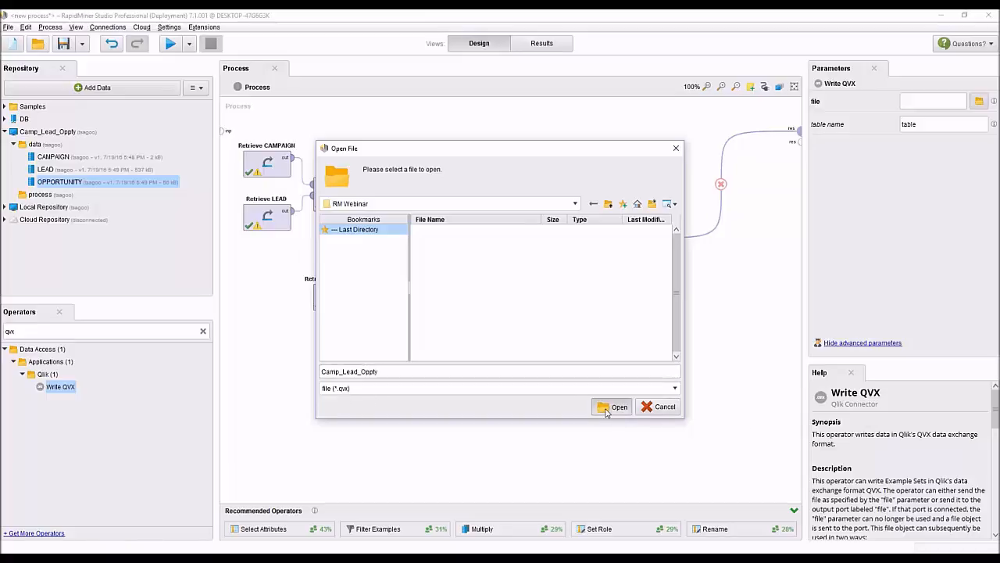
# Run the process and check the RM Webinar folder for the exported QVX file
pyautogui.click(171, 45)
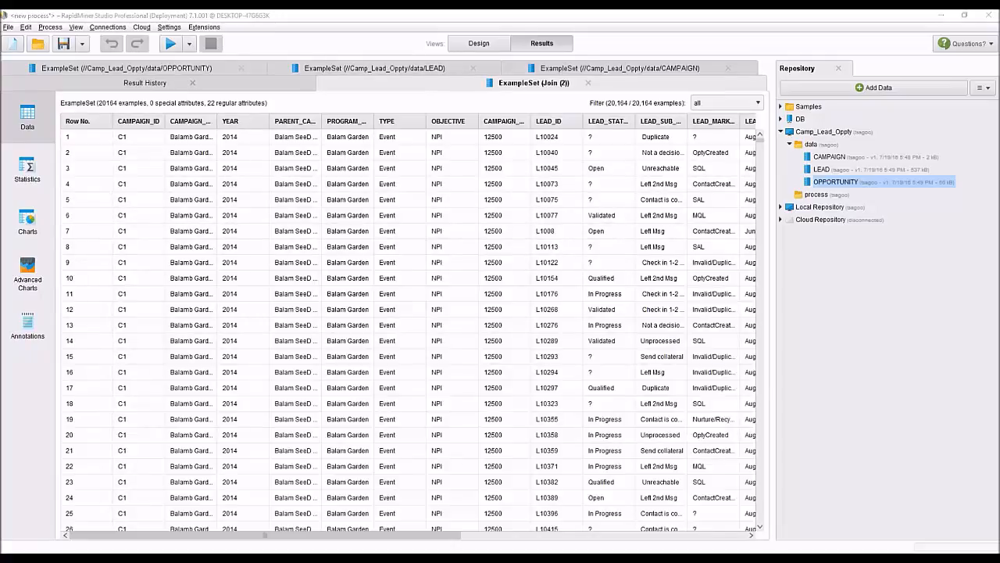
pyautogui.moveTo(0, 76); pyautogui.dragTo(286, 139)
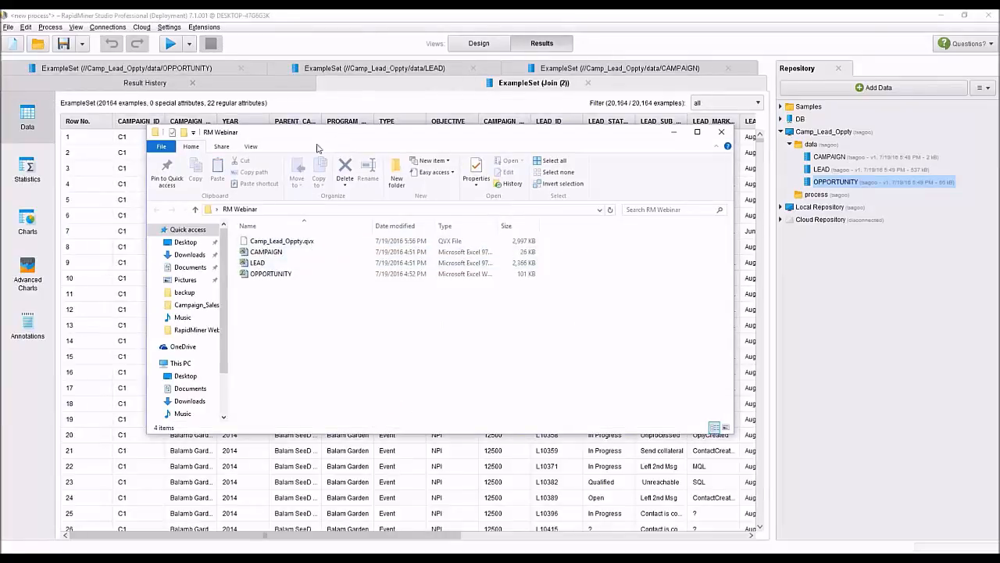
pyautogui.moveTo(304, 140); pyautogui.dragTo(0, 139)
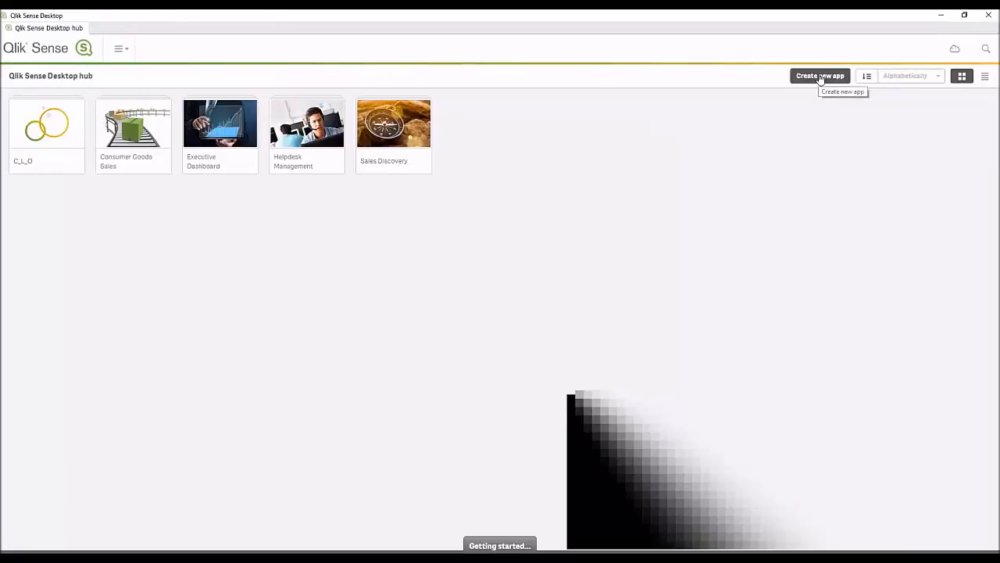
# Switch to Qlik Sense Desktop, create a new app named Camp_Leads_Oppty and open it
pyautogui.click(819, 76)
pyautogui.click(453, 290)
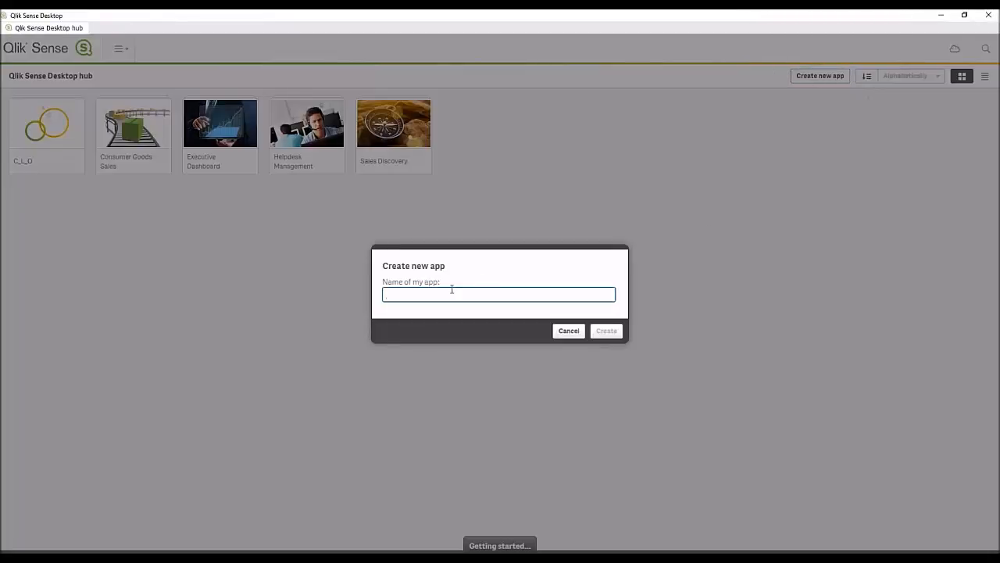
pyautogui.write('Camp_Leads_Oppty')
pyautogui.click(608, 330)
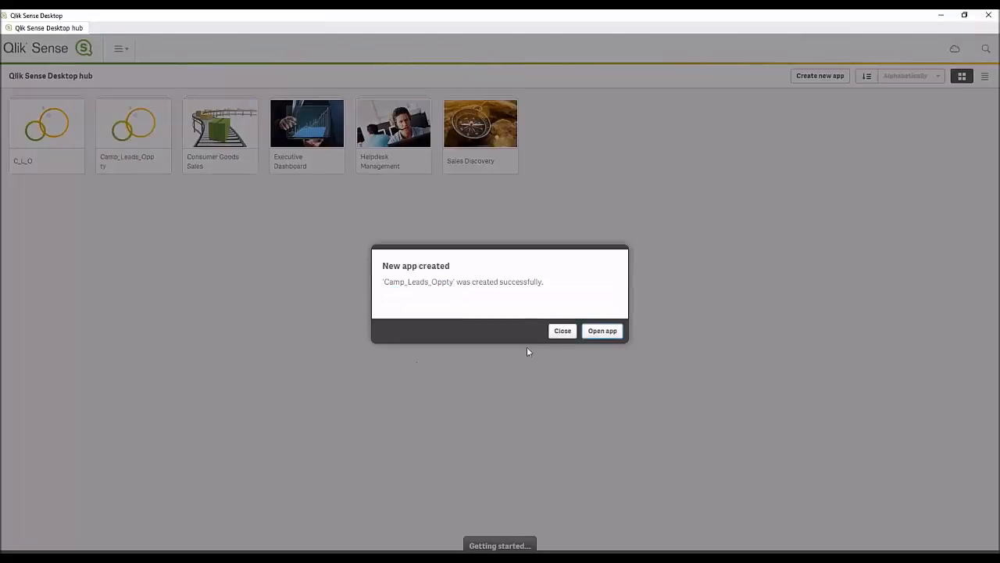
pyautogui.click(599, 332)
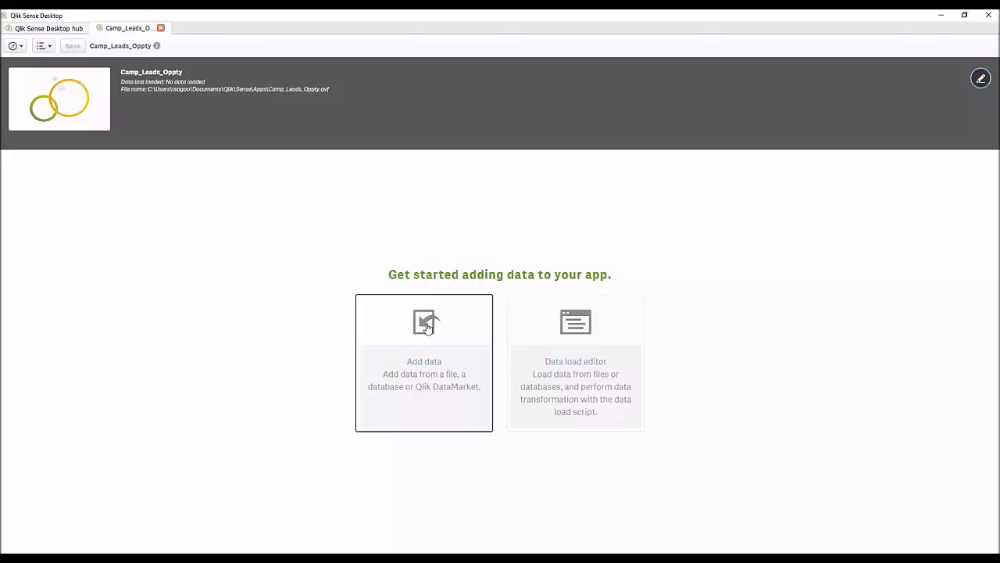
# Start adding data to the app from a file and select Camp_Lead_Oppty.qvx in the Desktop's RM Webinar folder
pyautogui.click(427, 327)
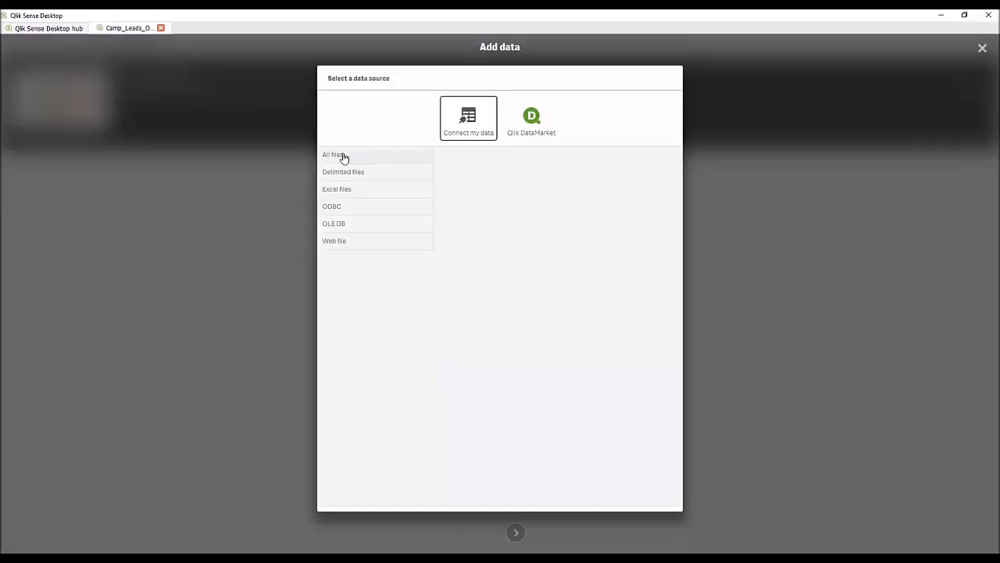
pyautogui.click(344, 154)
pyautogui.click(375, 172)
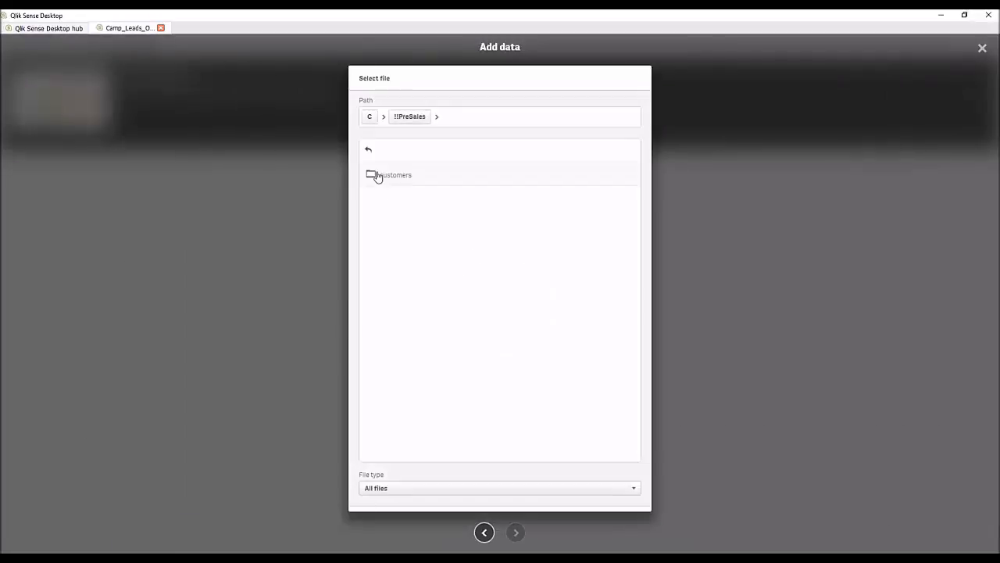
pyautogui.click(369, 117)
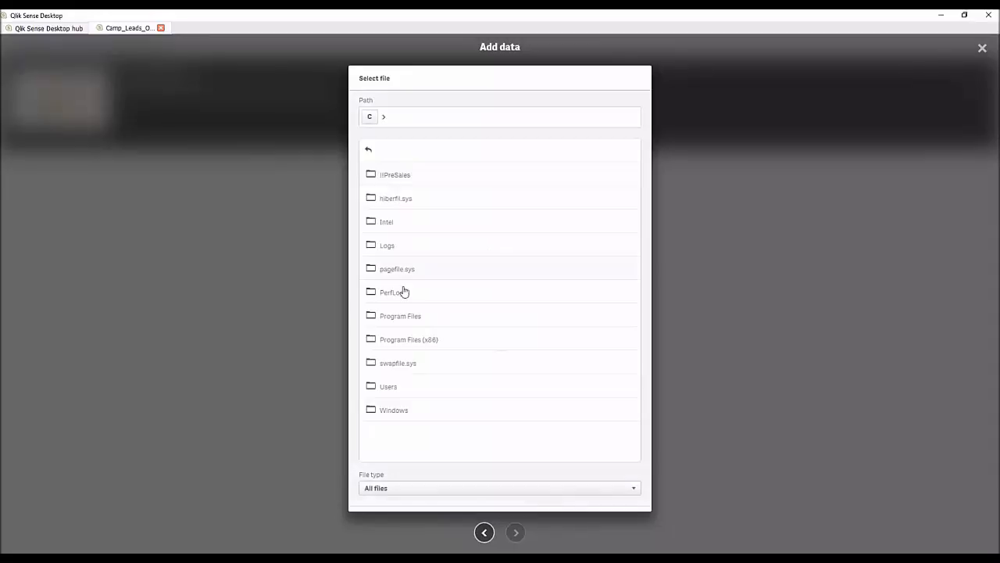
pyautogui.click(389, 389)
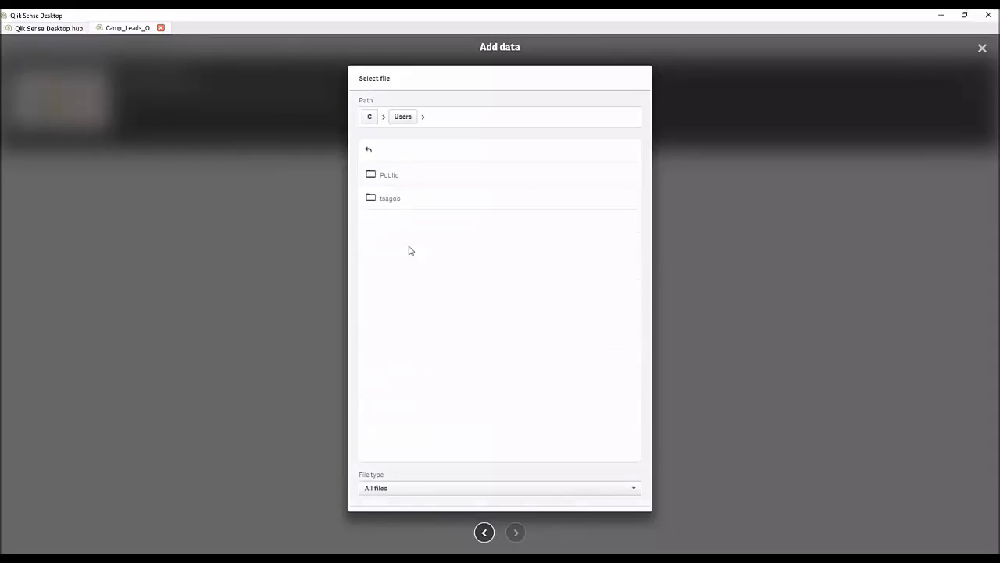
pyautogui.click(391, 200)
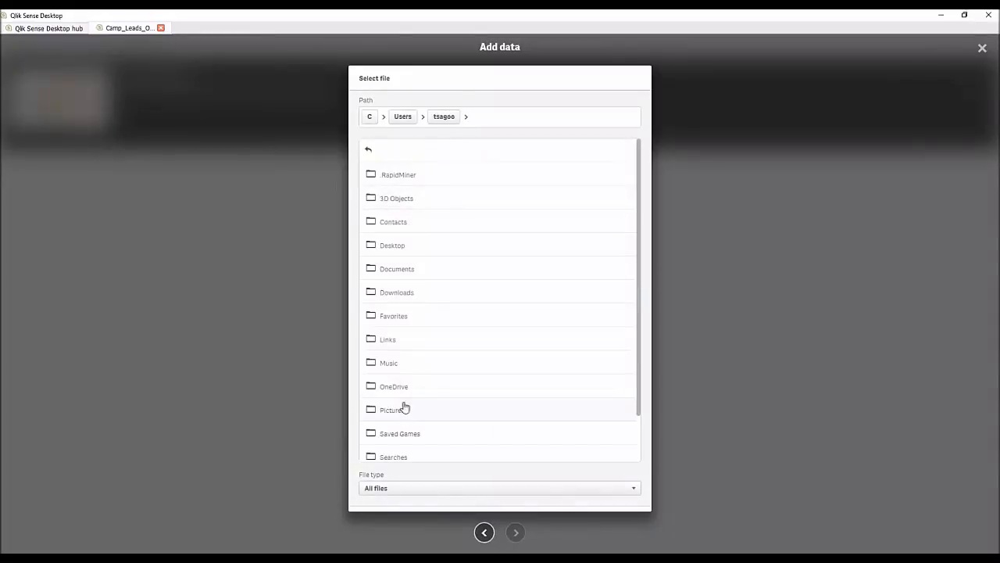
pyautogui.click(391, 246)
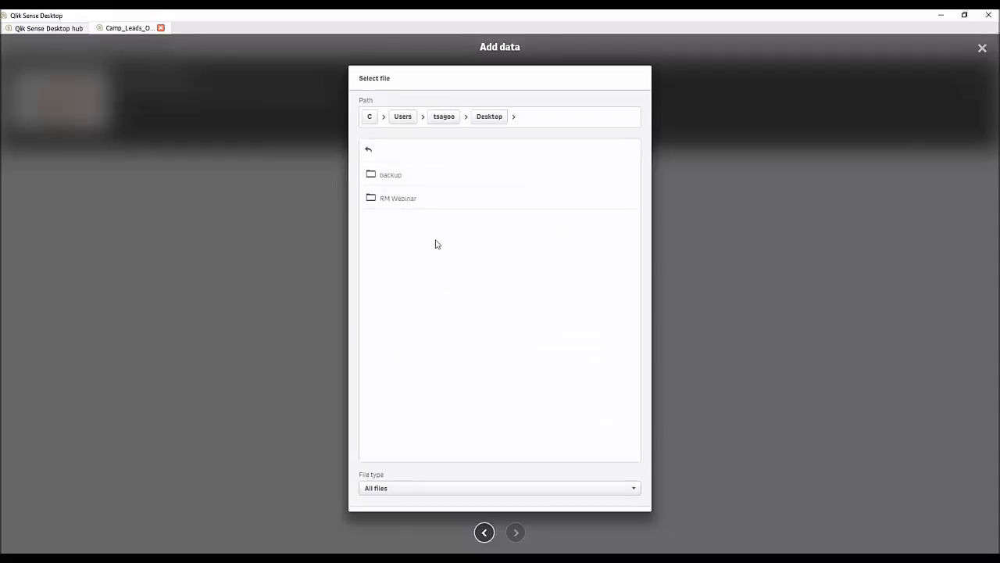
pyautogui.click(394, 200)
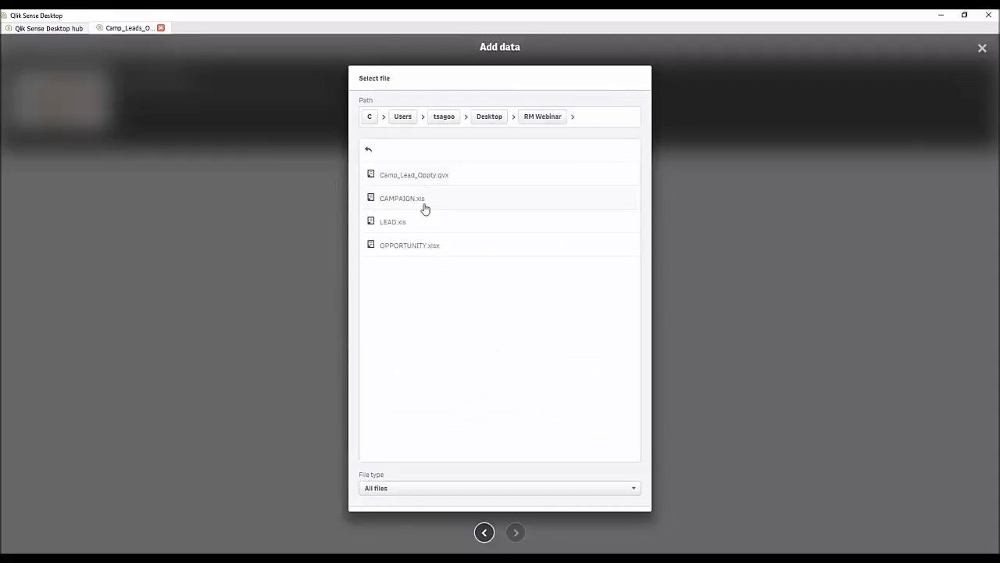
pyautogui.click(435, 177)
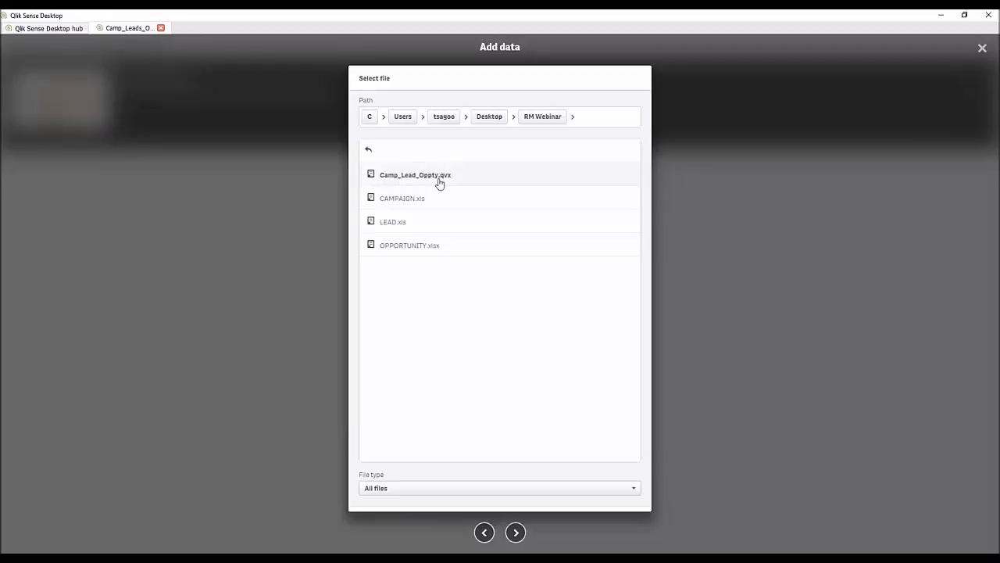
# Load all fields of the QVX file into the app and dismiss the load summary
pyautogui.click(516, 532)
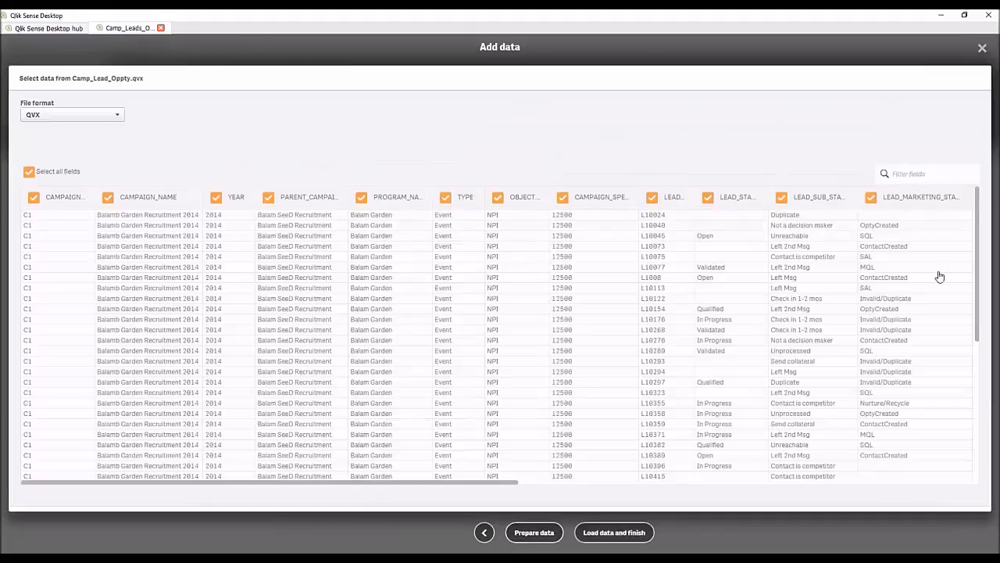
pyautogui.click(613, 534)
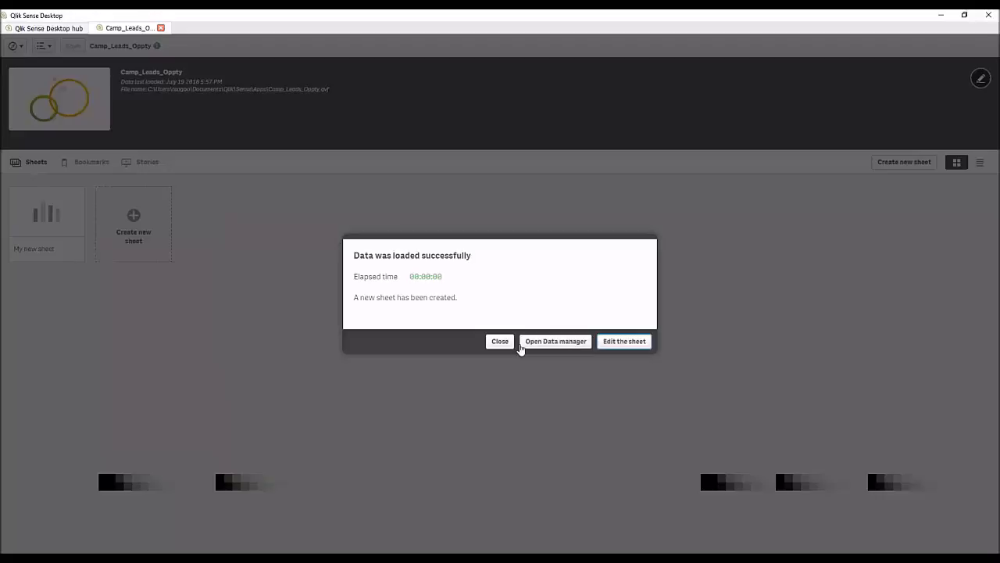
pyautogui.click(499, 341)
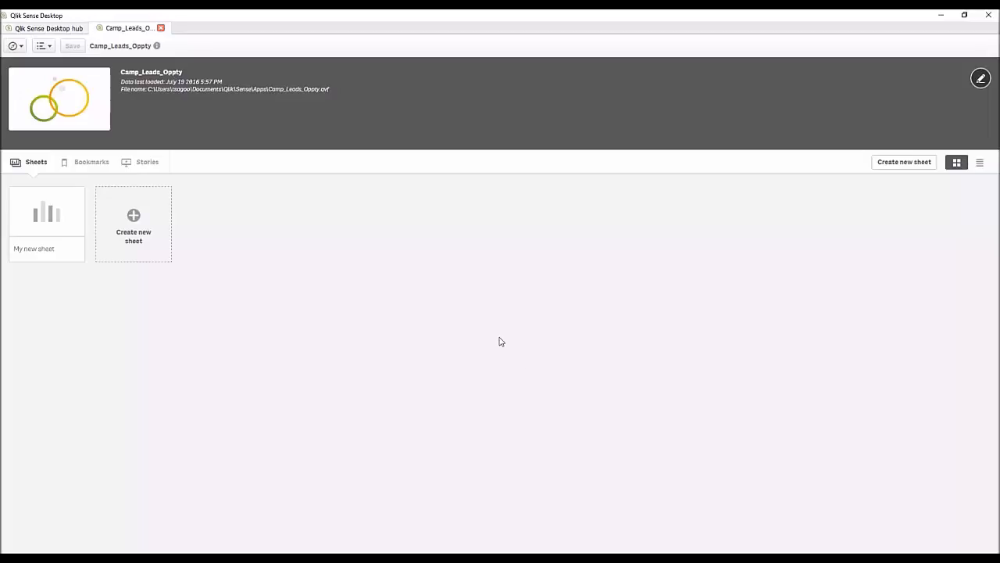
# Open "My new sheet" for editing and look through its available fields, master items and chart types
pyautogui.click(47, 224)
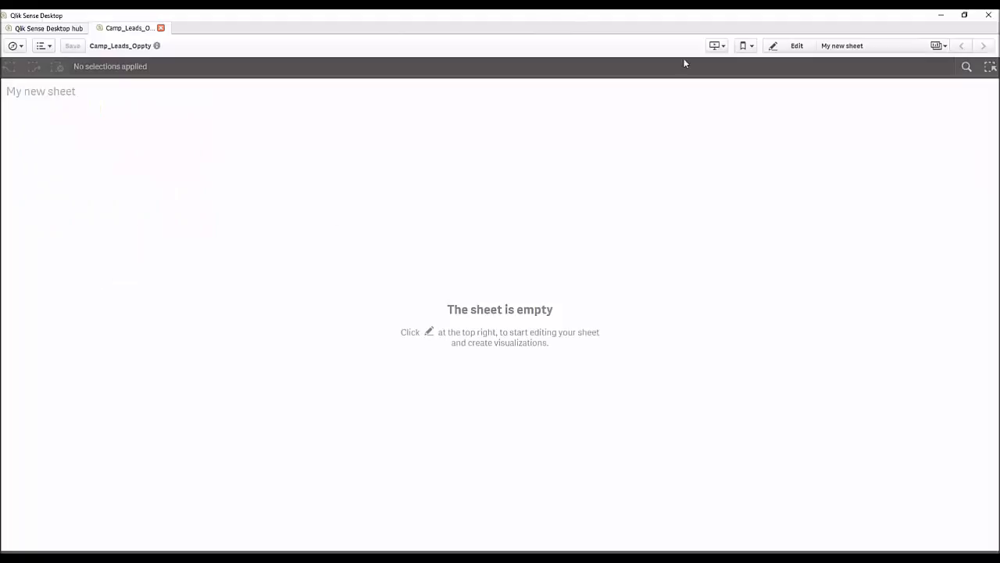
pyautogui.click(796, 45)
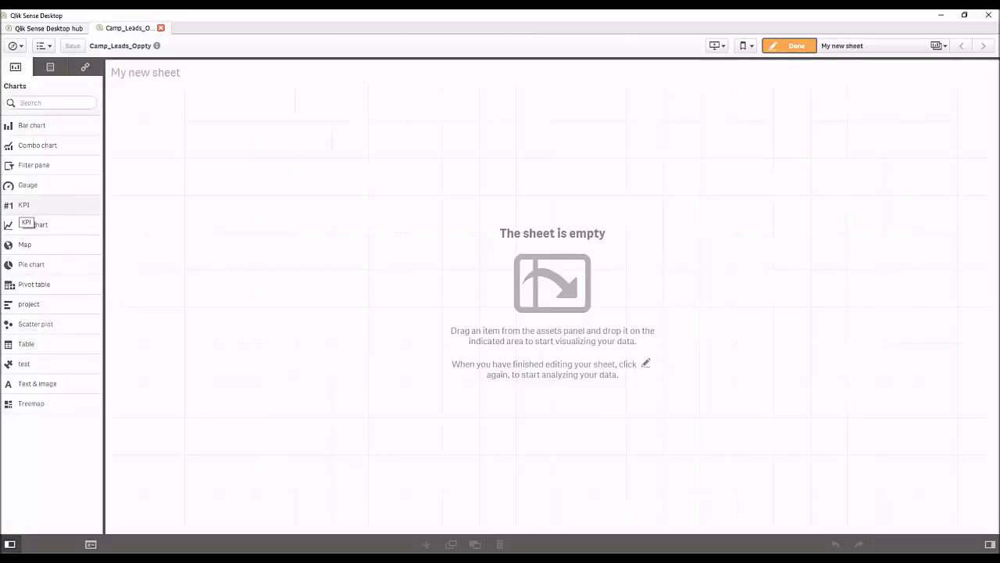
pyautogui.click(49, 68)
pyautogui.click(84, 69)
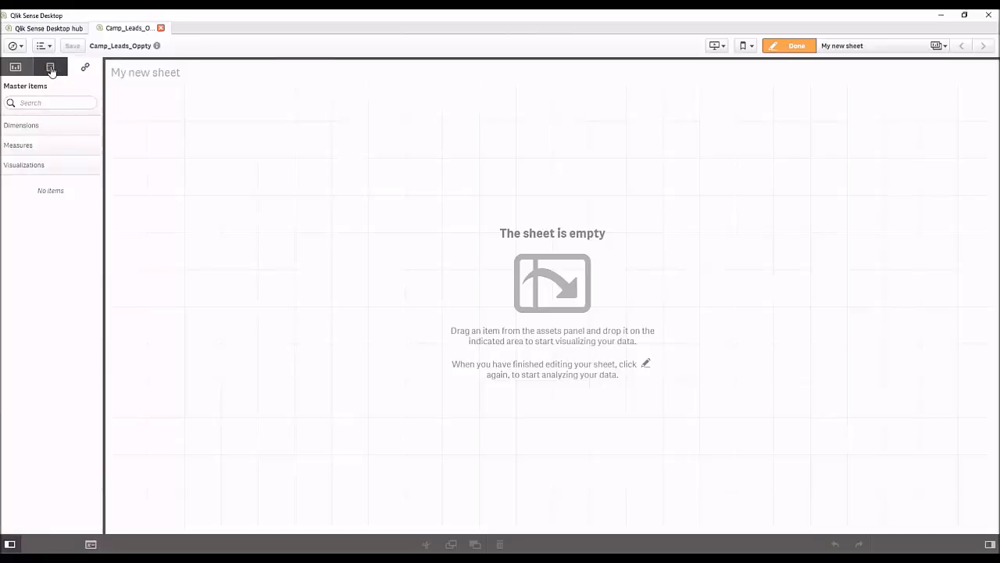
pyautogui.click(15, 68)
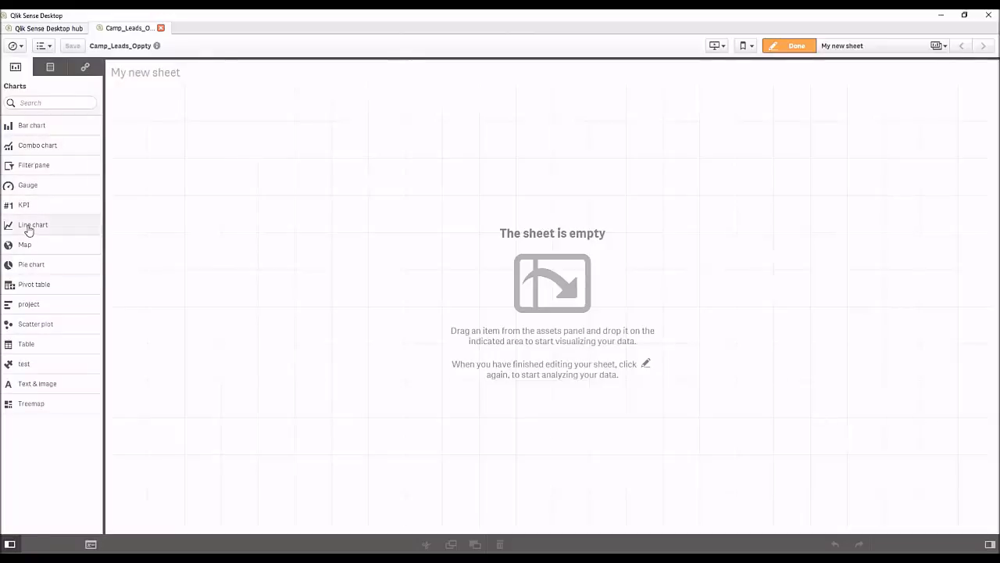
# Place a table on the empty sheet with CAMPAIGN_ID as its first dimension
pyautogui.moveTo(35, 344); pyautogui.dragTo(195, 145)
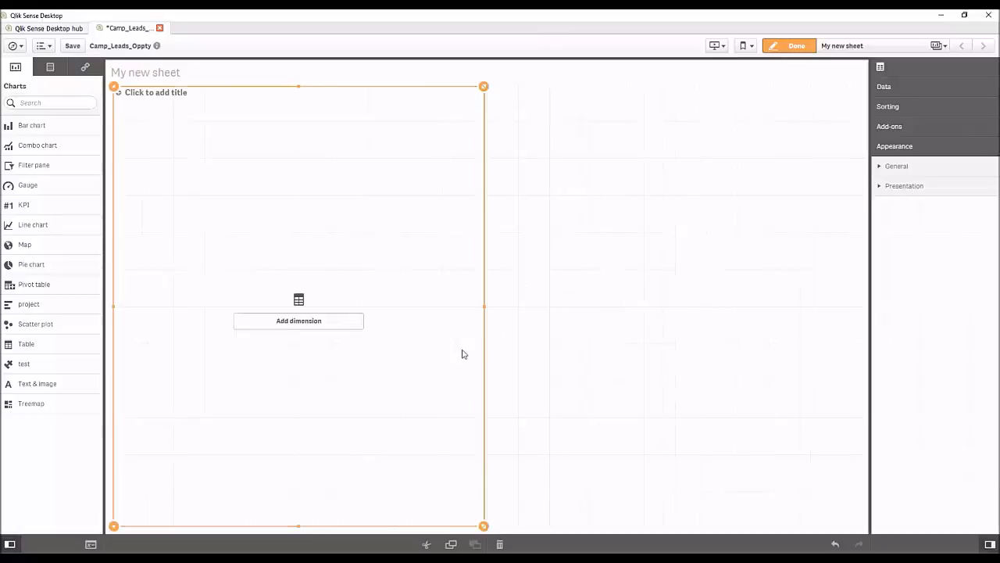
pyautogui.click(307, 327)
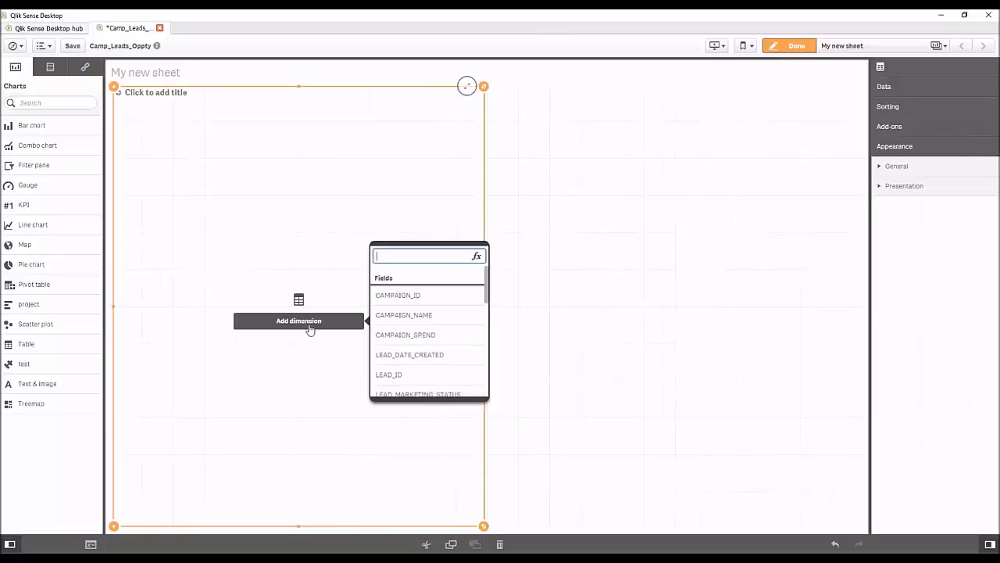
pyautogui.click(406, 302)
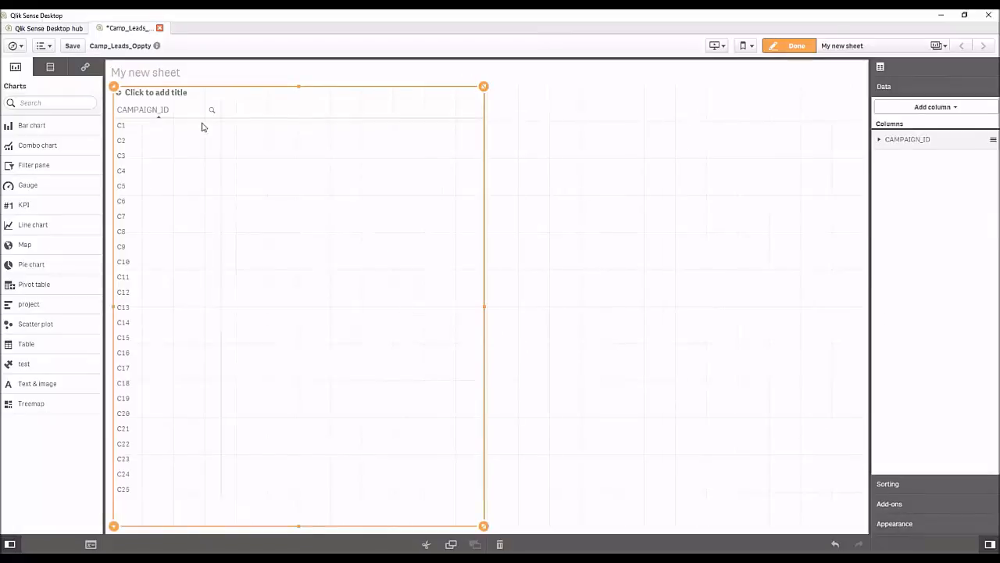
# Add YEAR as a second dimension column in the table
pyautogui.click(912, 109)
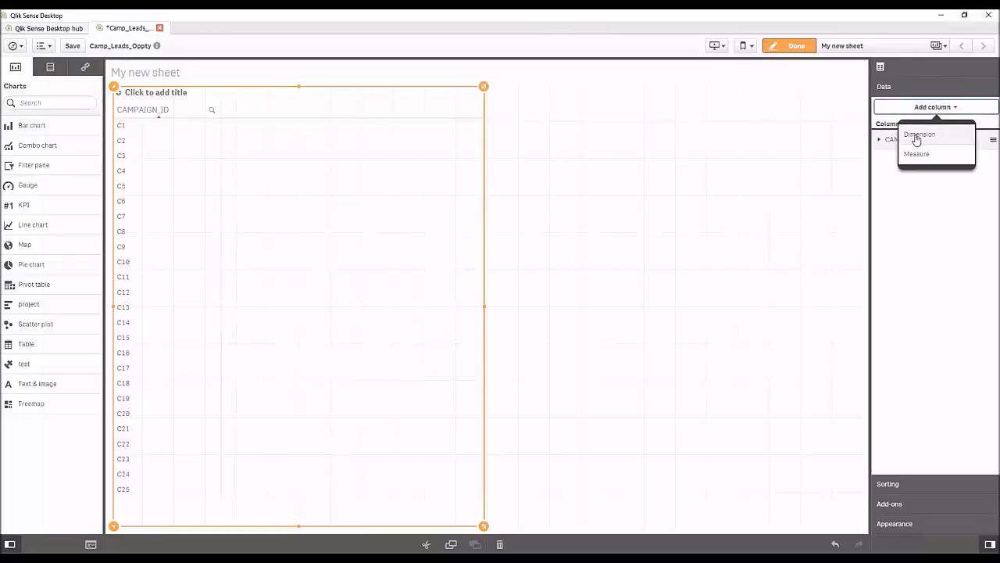
pyautogui.click(918, 134)
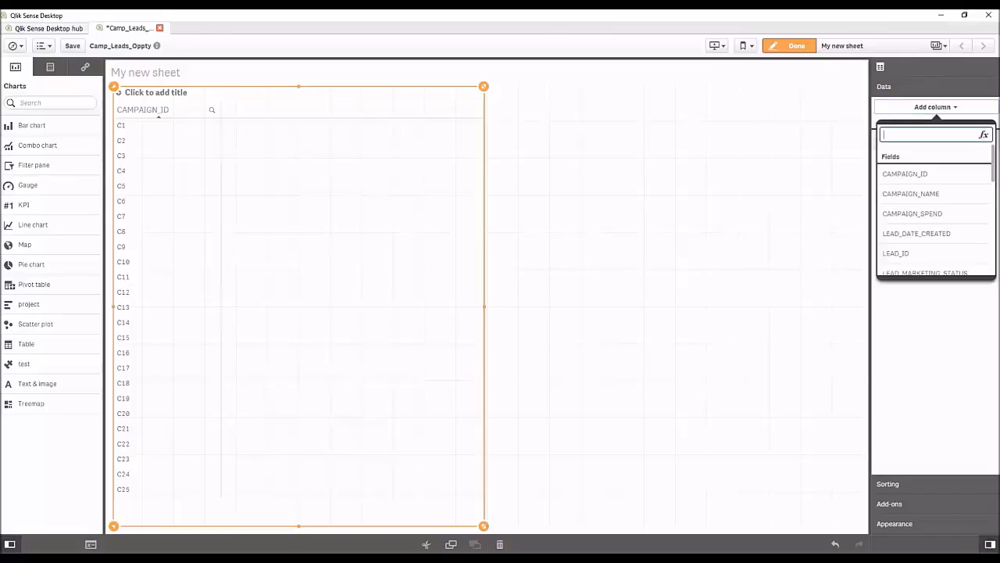
pyautogui.scroll(-6, 910, 248)
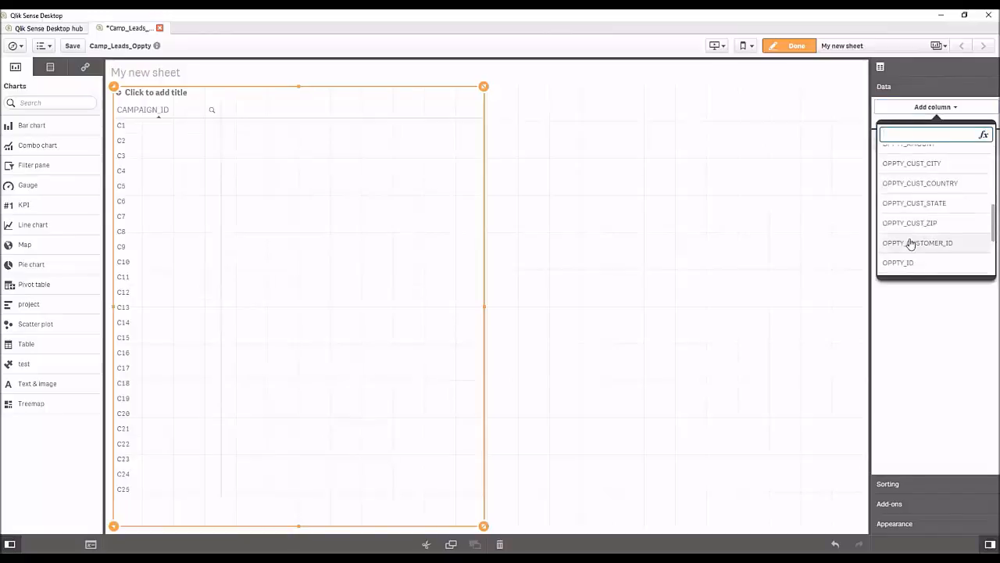
pyautogui.click(891, 265)
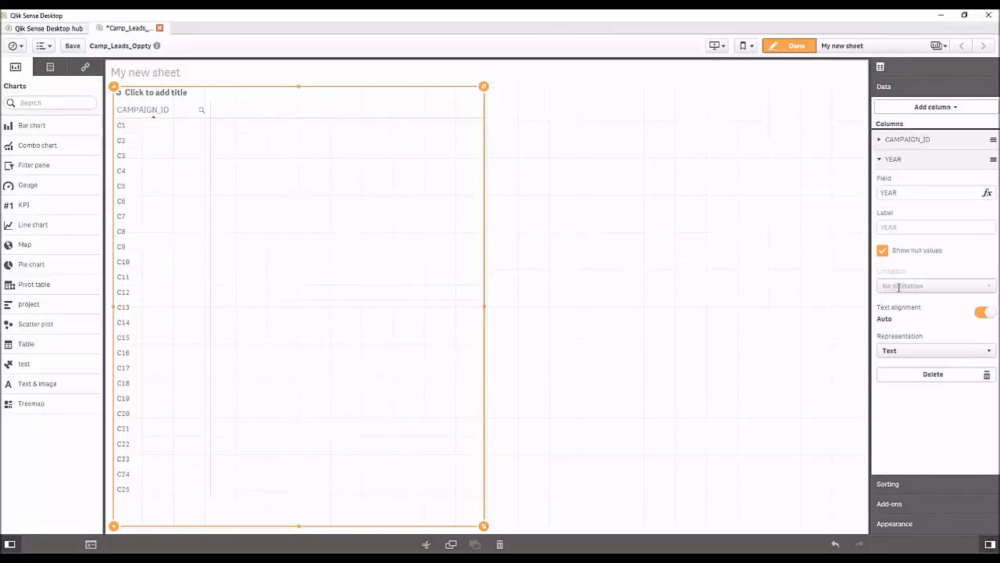
# Add the measure Sum(CAMPAIGN_SPEND) as a column in the table
pyautogui.click(932, 109)
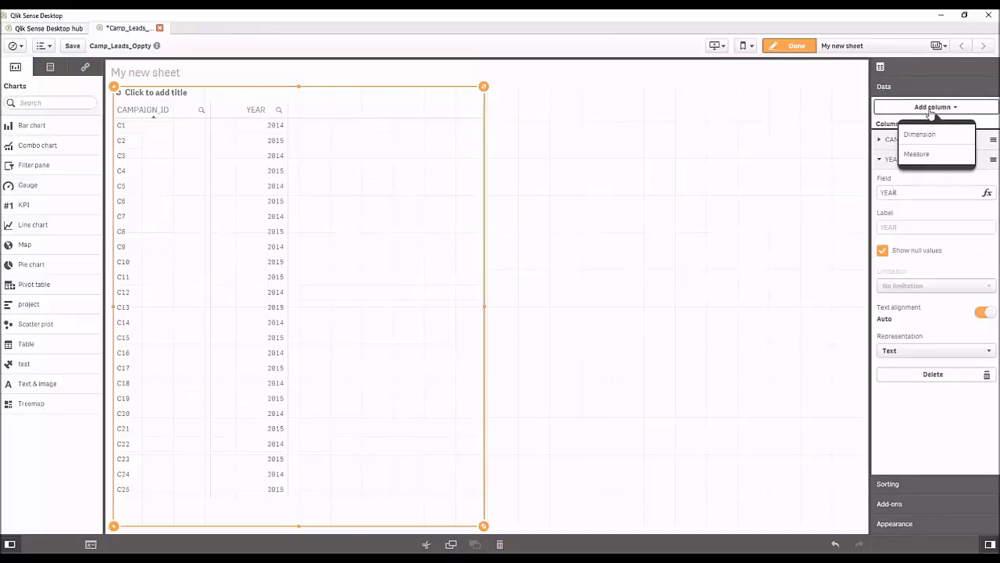
pyautogui.click(923, 155)
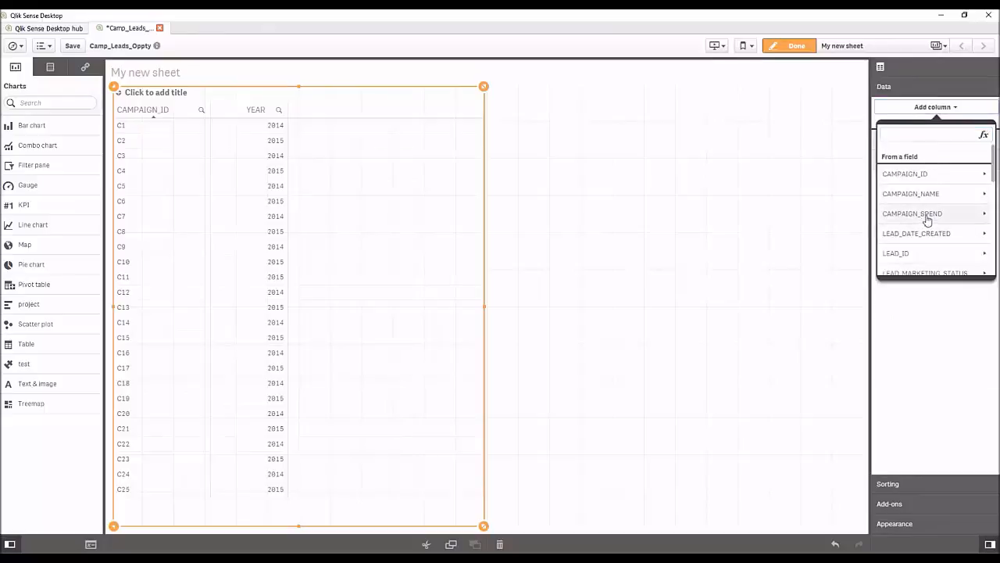
pyautogui.click(926, 216)
pyautogui.click(916, 177)
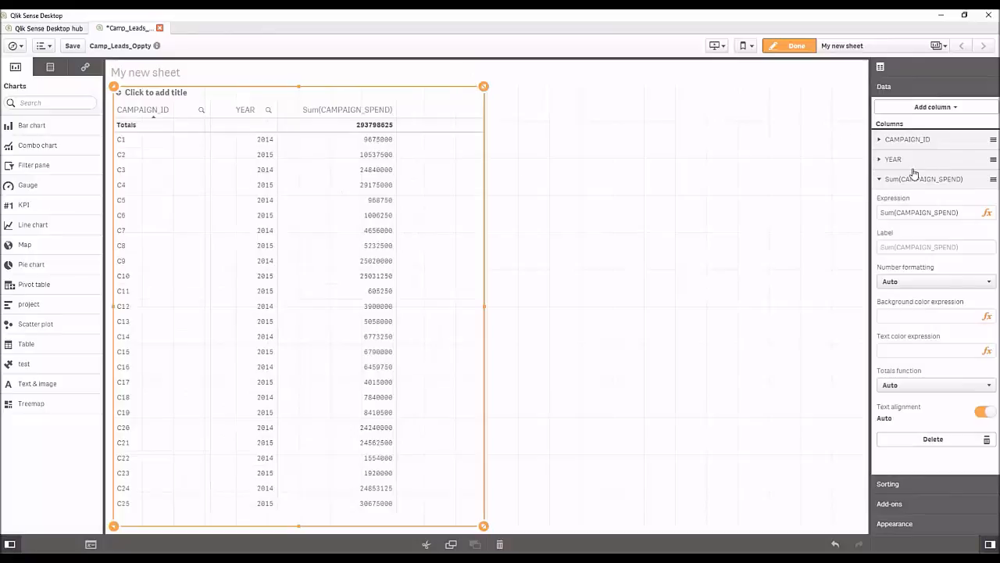
# Change the table's spend measure to Sum(distinct CAMPAIGN_SPEND) and narrow the table to about half its width
pyautogui.click(898, 213)
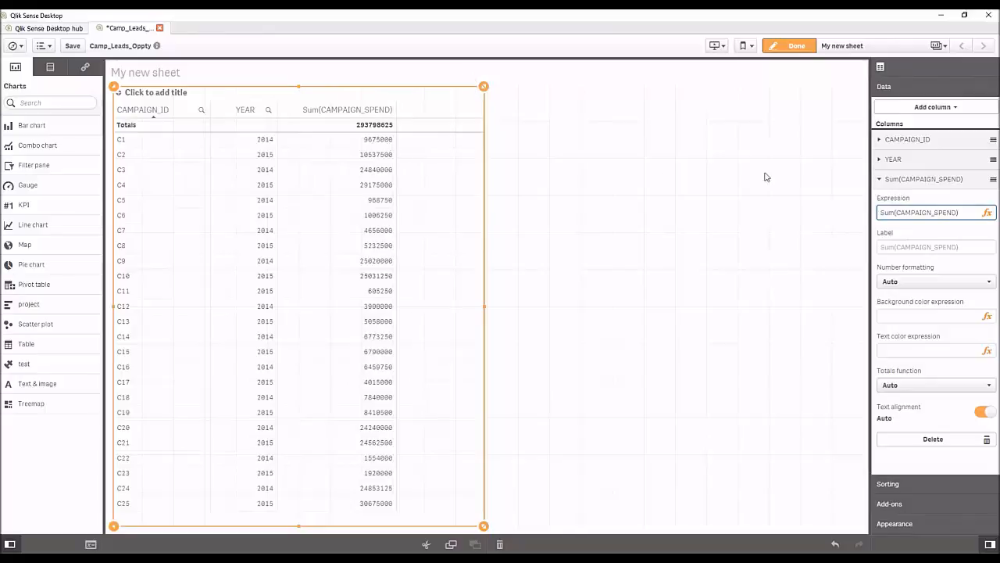
pyautogui.write('distinct')
pyautogui.press('Return')
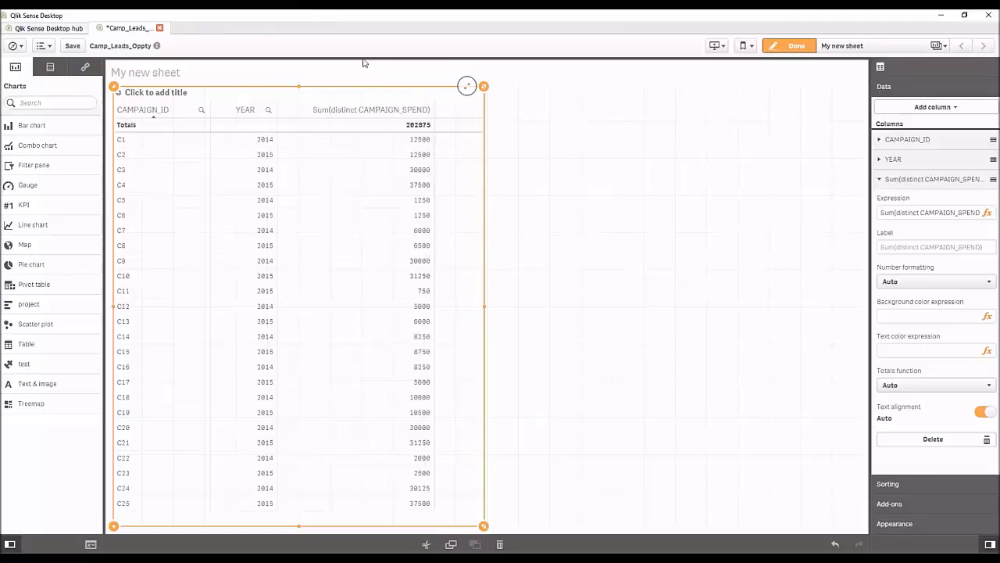
pyautogui.moveTo(483, 305); pyautogui.dragTo(296, 314)
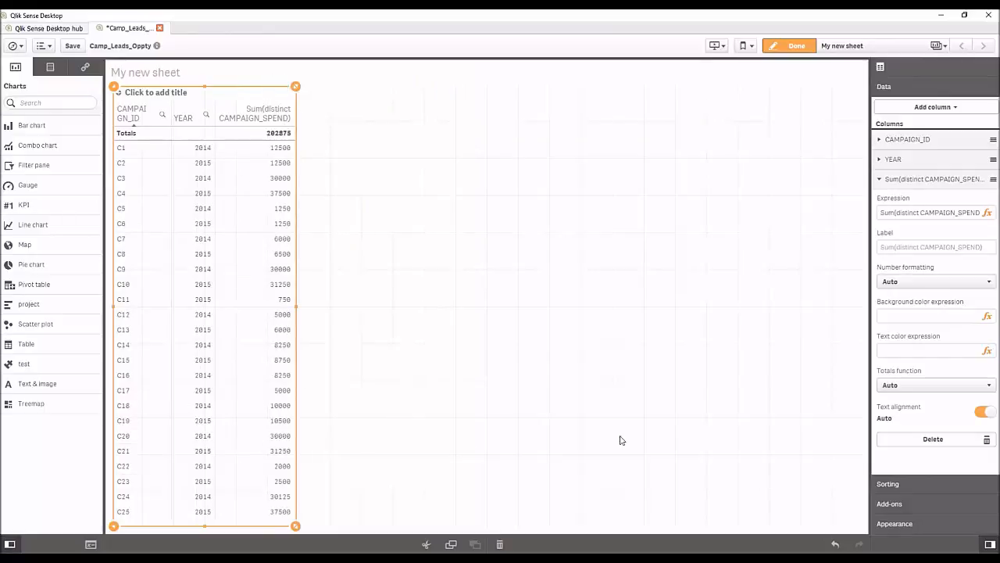
pyautogui.click(891, 524)
pyautogui.click(896, 173)
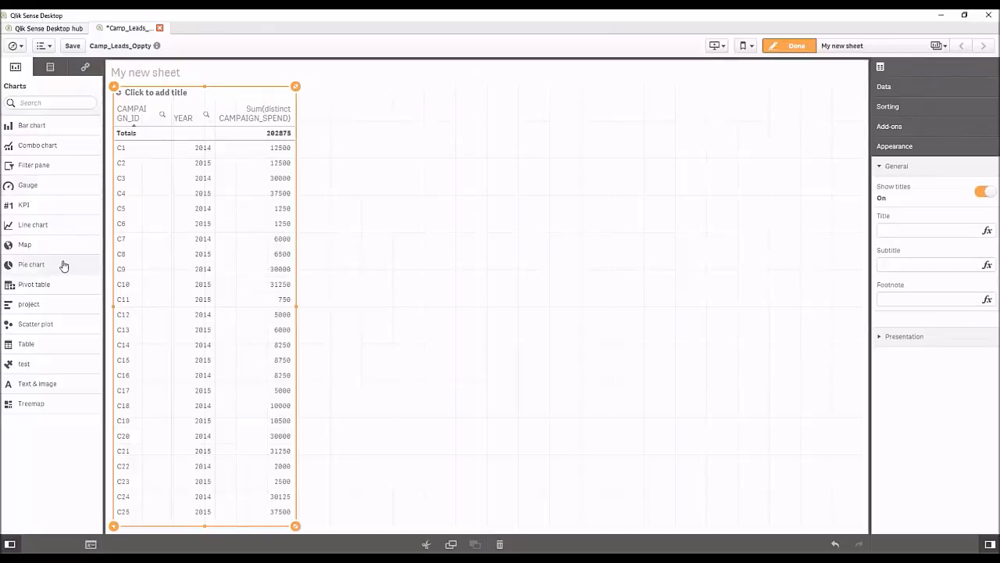
# Place a KPI in the empty area beside the table with the measure Count(CAMPAIGN_ID)
pyautogui.moveTo(35, 203); pyautogui.dragTo(398, 261)
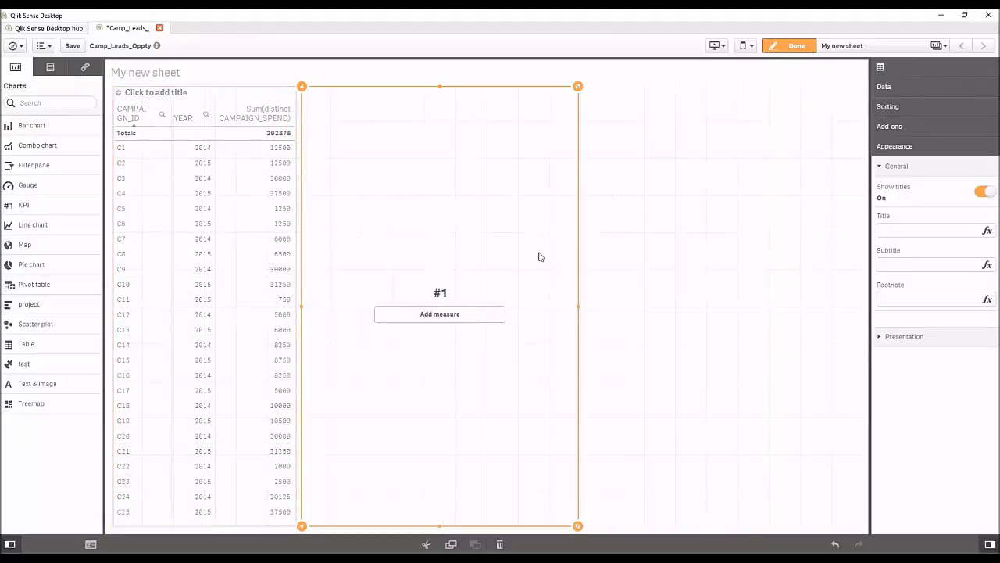
pyautogui.click(451, 315)
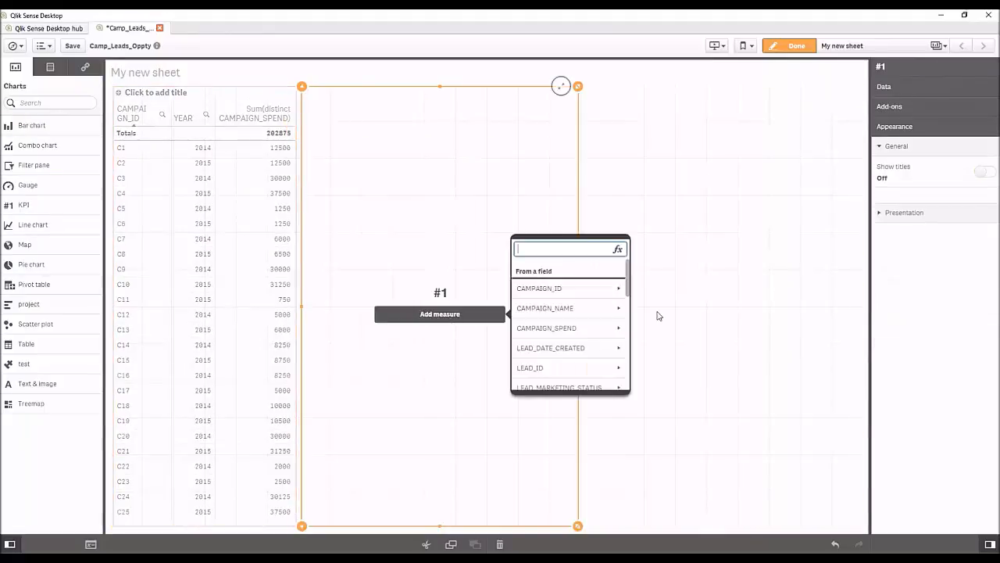
pyautogui.click(559, 288)
pyautogui.click(541, 307)
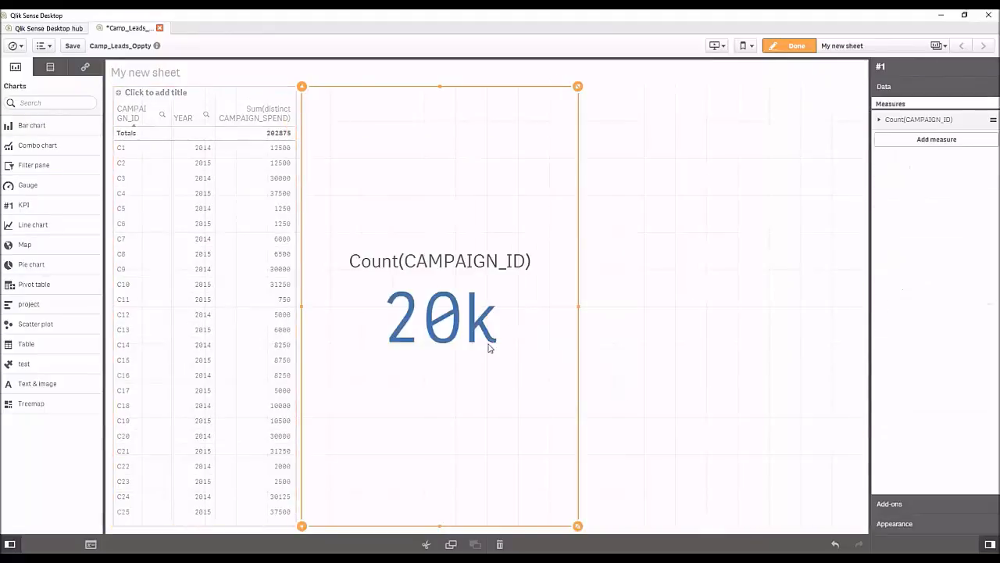
# Change the KPI's measure to Count(distinct CAMPAIGN_ID) and shrink it to a small tile next to the table's upper rows
pyautogui.click(889, 126)
pyautogui.click(903, 153)
pyautogui.write('distinct')
pyautogui.press('Return')
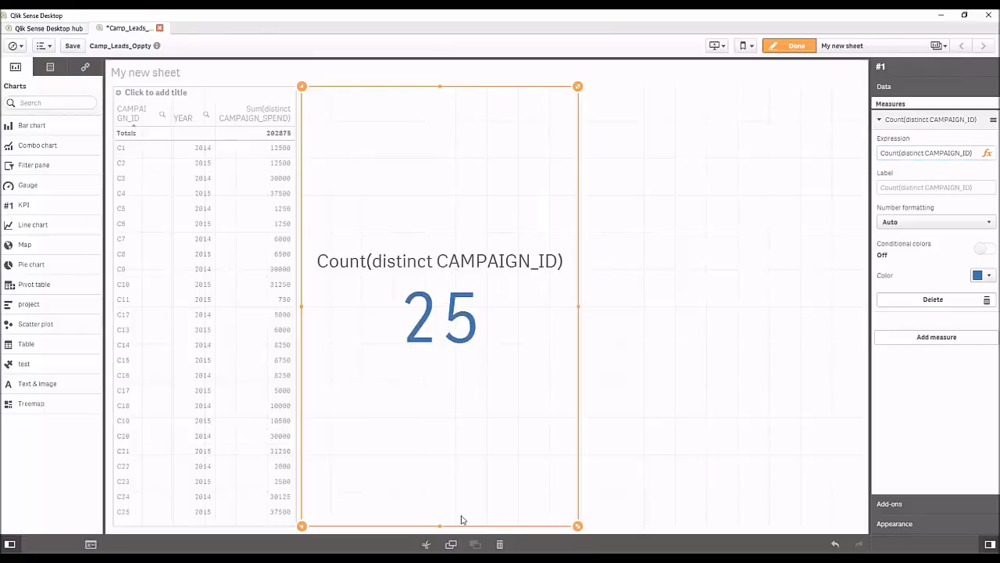
pyautogui.moveTo(440, 526); pyautogui.dragTo(485, 192)
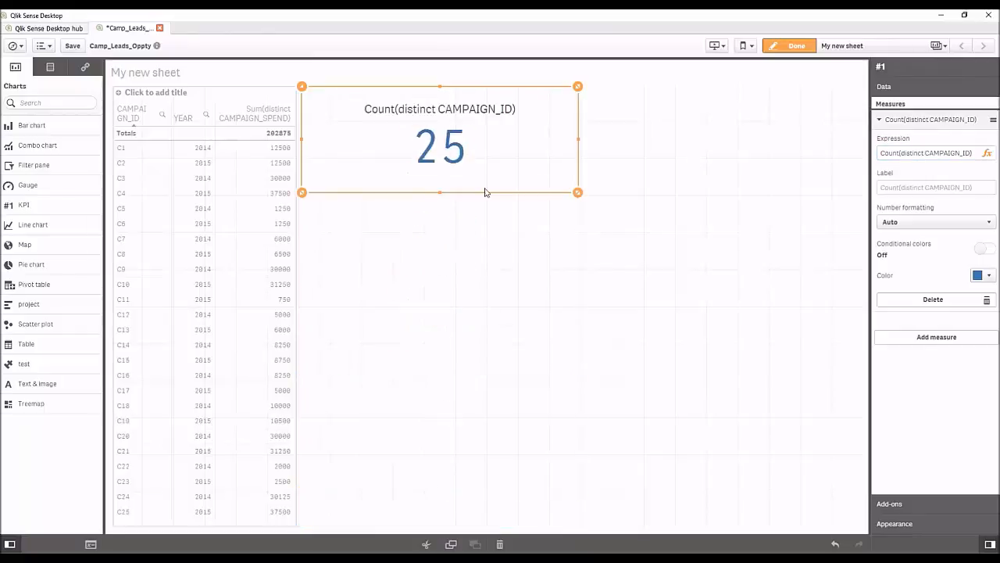
pyautogui.moveTo(581, 143); pyautogui.dragTo(484, 139)
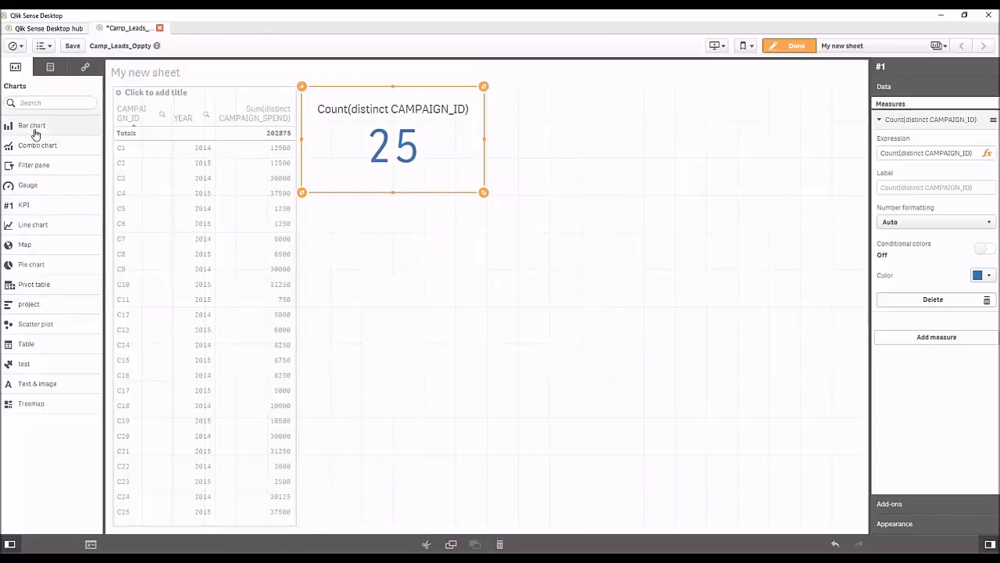
# Place a second KPI beside the campaign count with the measure Count(LEAD_ID) and narrow its tile
pyautogui.moveTo(42, 208); pyautogui.dragTo(582, 148)
pyautogui.click(601, 152)
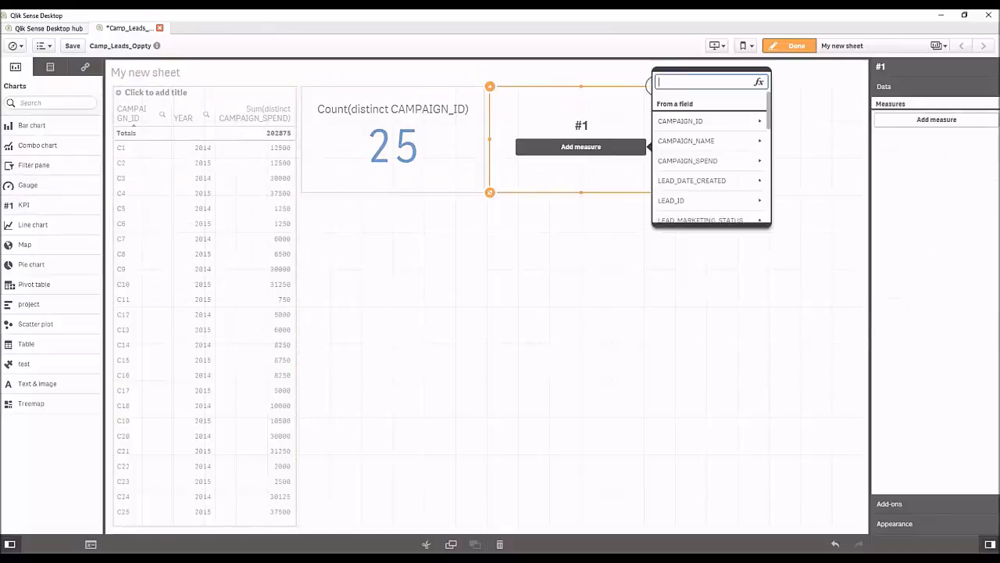
pyautogui.click(689, 200)
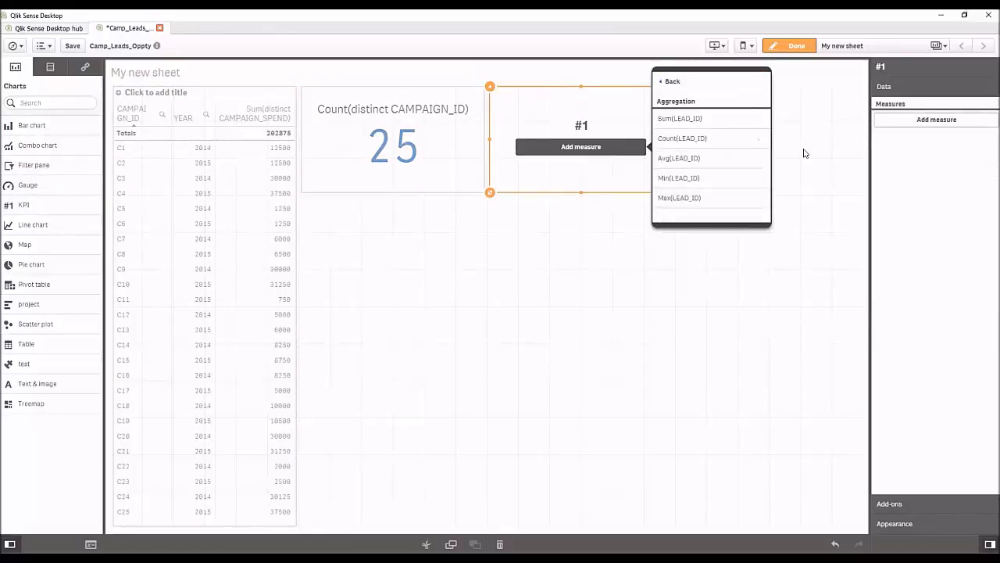
pyautogui.click(683, 139)
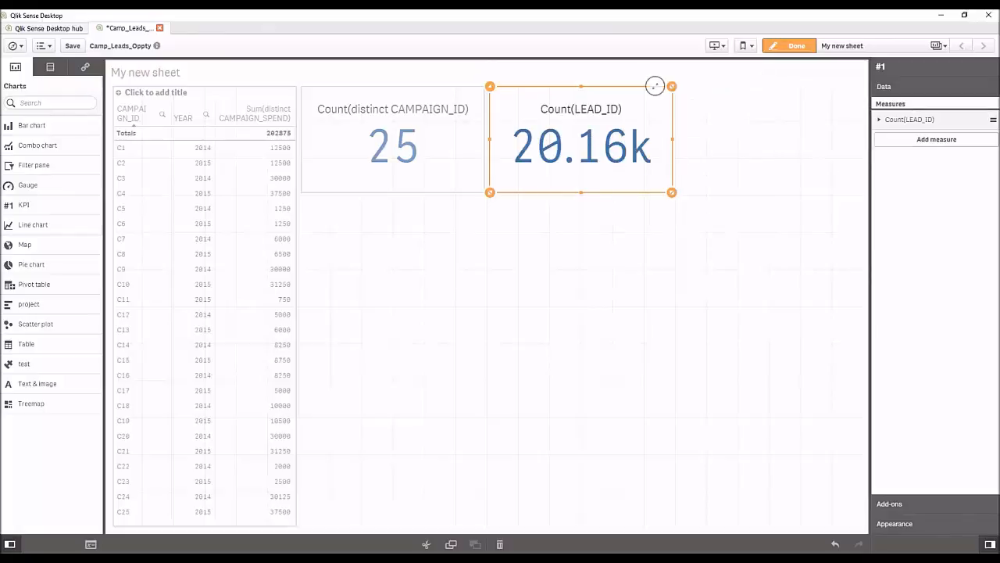
pyautogui.moveTo(670, 143); pyautogui.dragTo(616, 141)
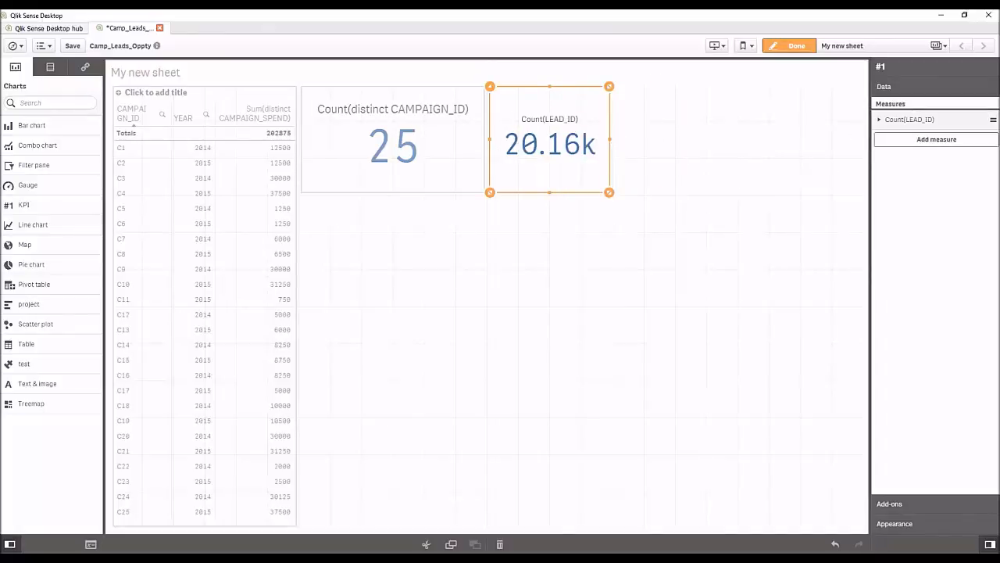
# Change the lead KPI's measure to Count(distinct LEAD_ID)
pyautogui.click(910, 120)
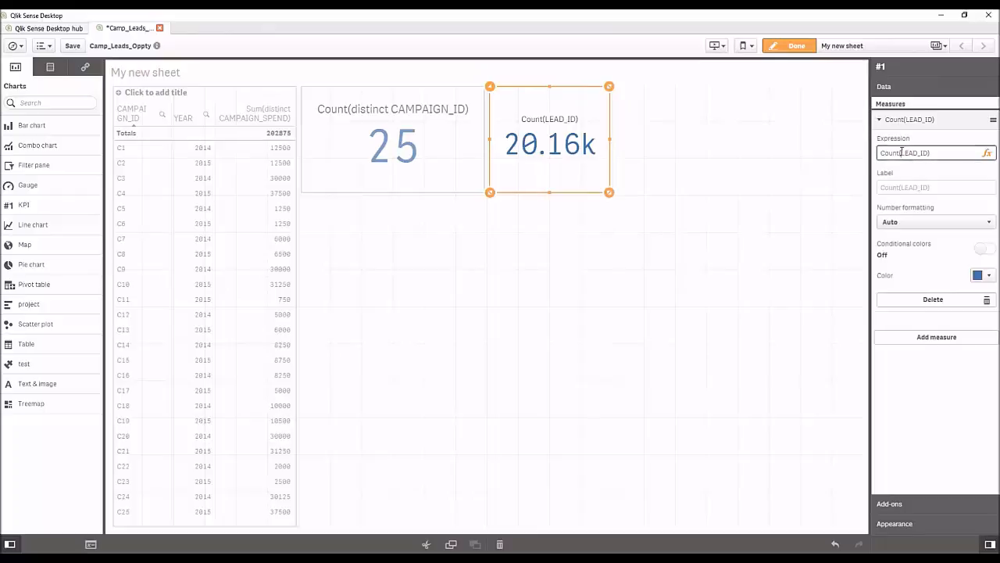
pyautogui.write('distinc')
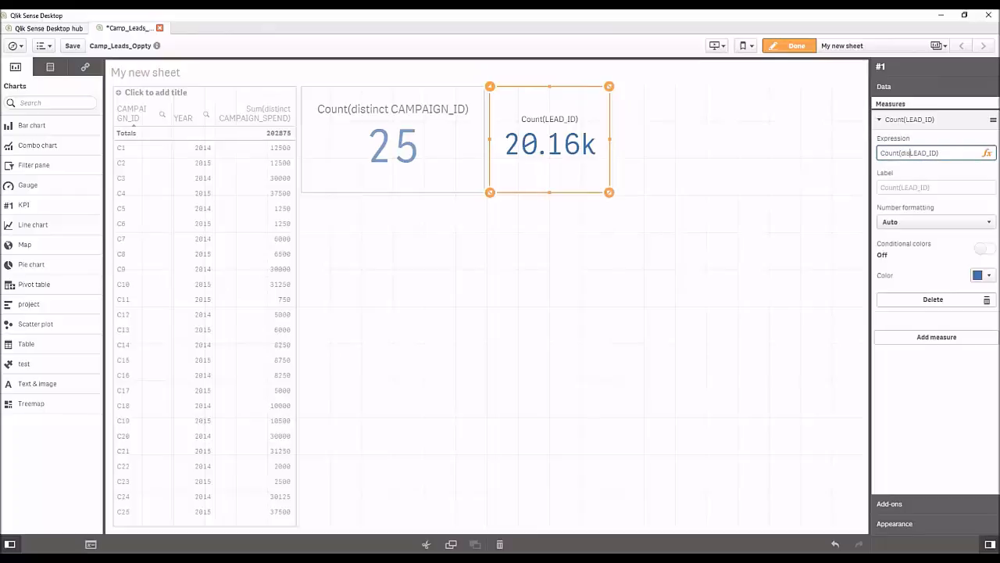
pyautogui.write('t')
pyautogui.press('Return')
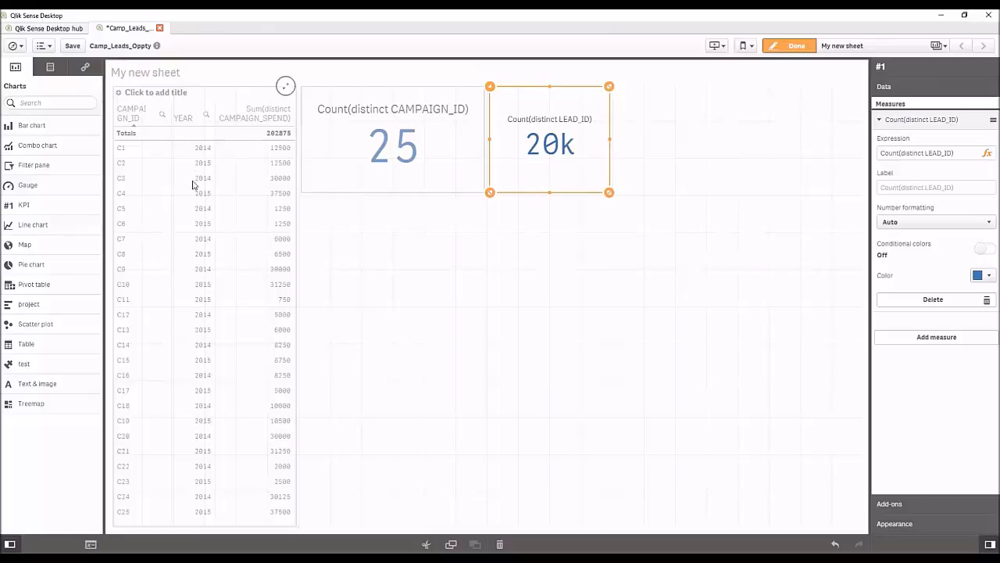
# Place a third KPI in the same row with the measure Count(OPPTY_ID) and narrow it slightly on the side facing the lead KPI
pyautogui.moveTo(23, 204); pyautogui.dragTo(692, 143)
pyautogui.click(738, 148)
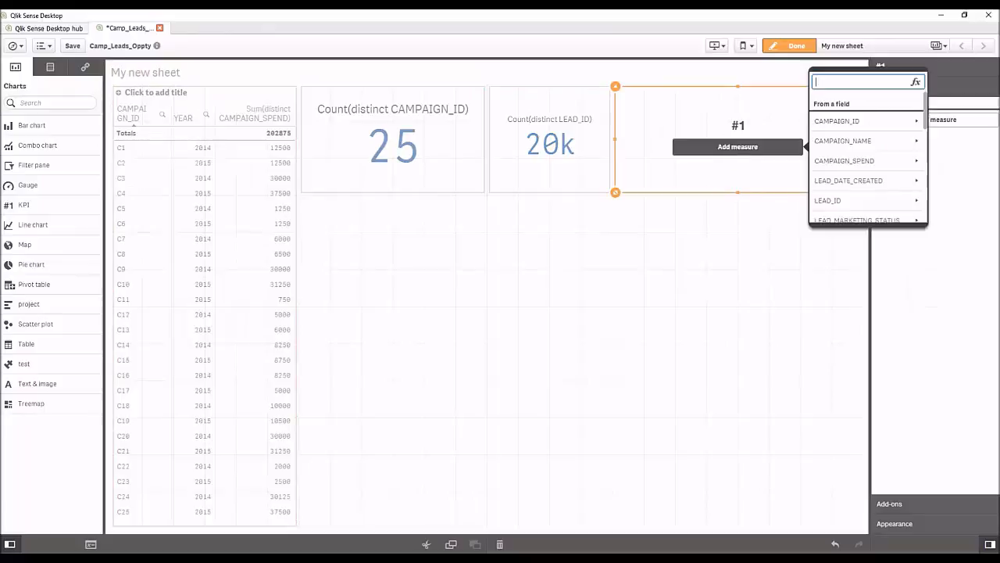
pyautogui.scroll(-3, 922, 133)
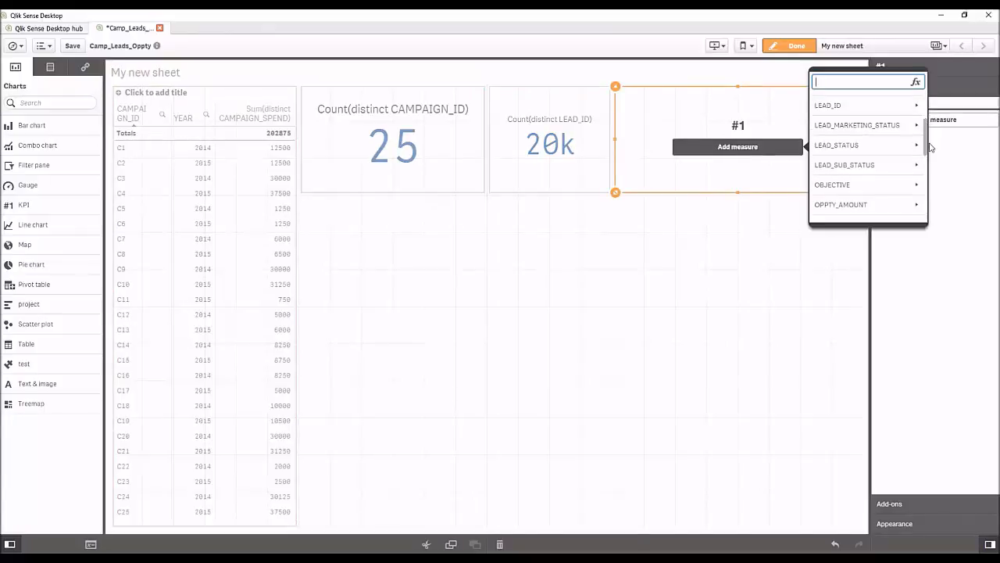
pyautogui.moveTo(930, 149); pyautogui.dragTo(928, 184)
pyautogui.click(844, 188)
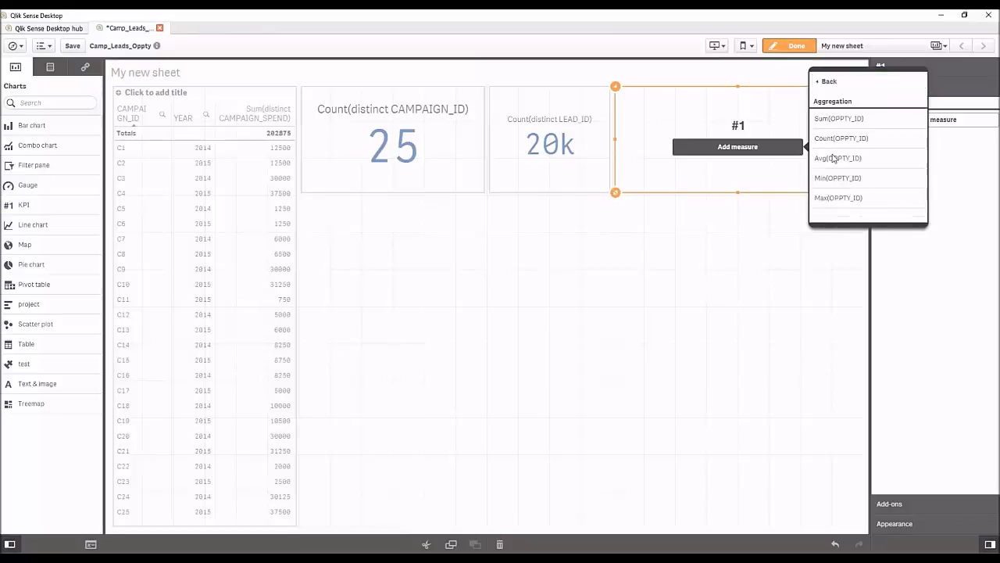
pyautogui.click(839, 139)
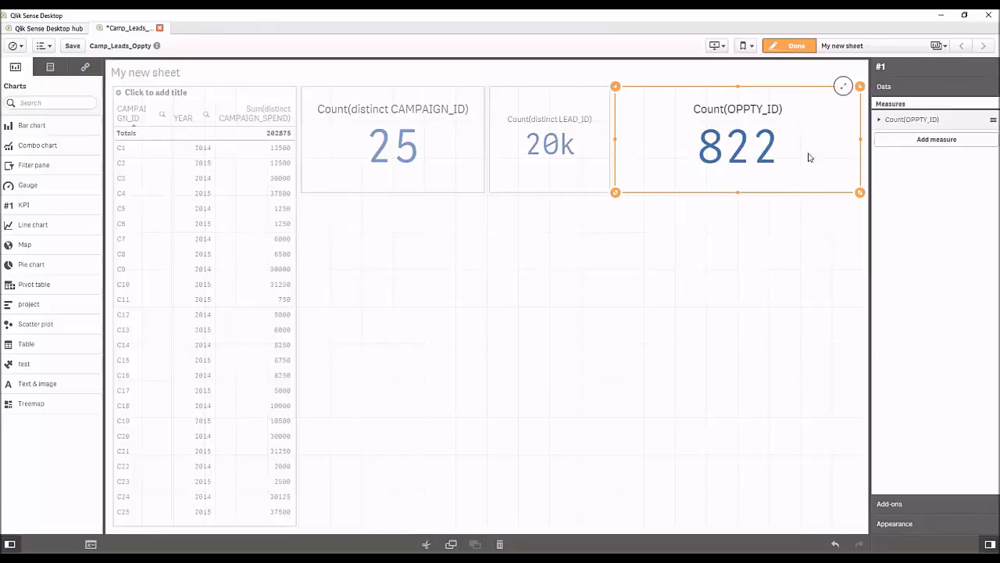
pyautogui.moveTo(617, 144); pyautogui.dragTo(647, 146)
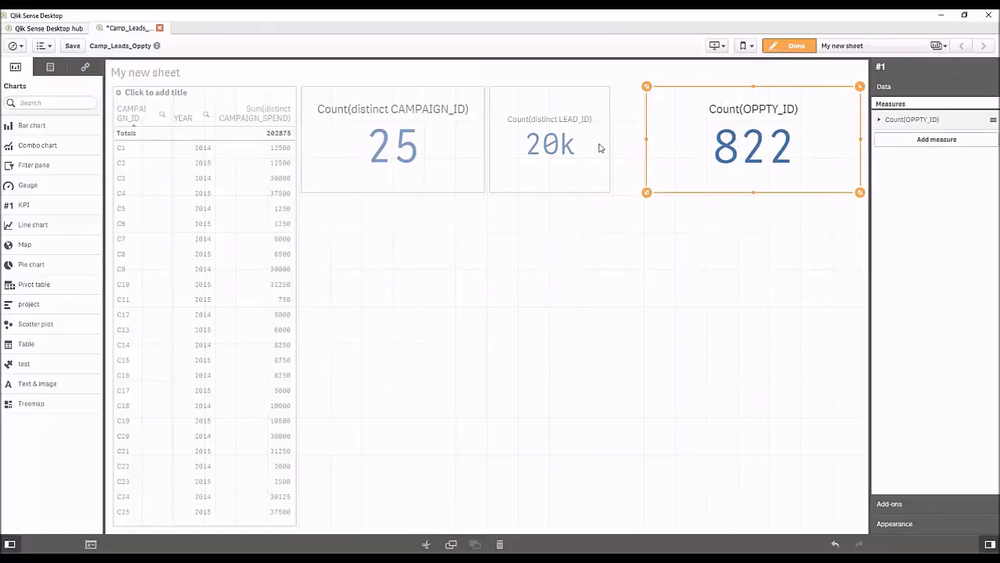
# Change the opportunity KPI's measure to Count(distinct OPPTY_ID)
pyautogui.click(912, 120)
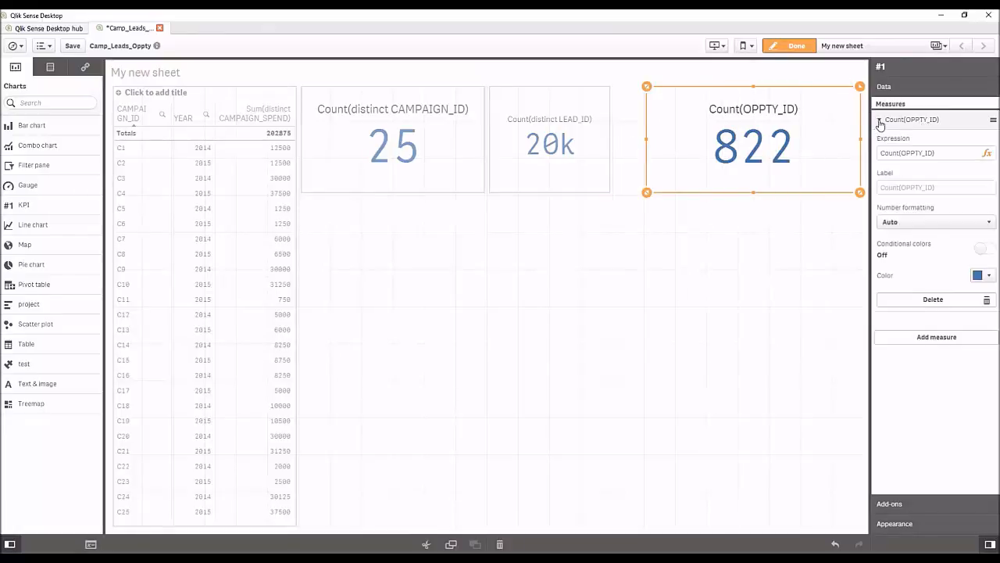
pyautogui.click(902, 152)
pyautogui.write('distinct')
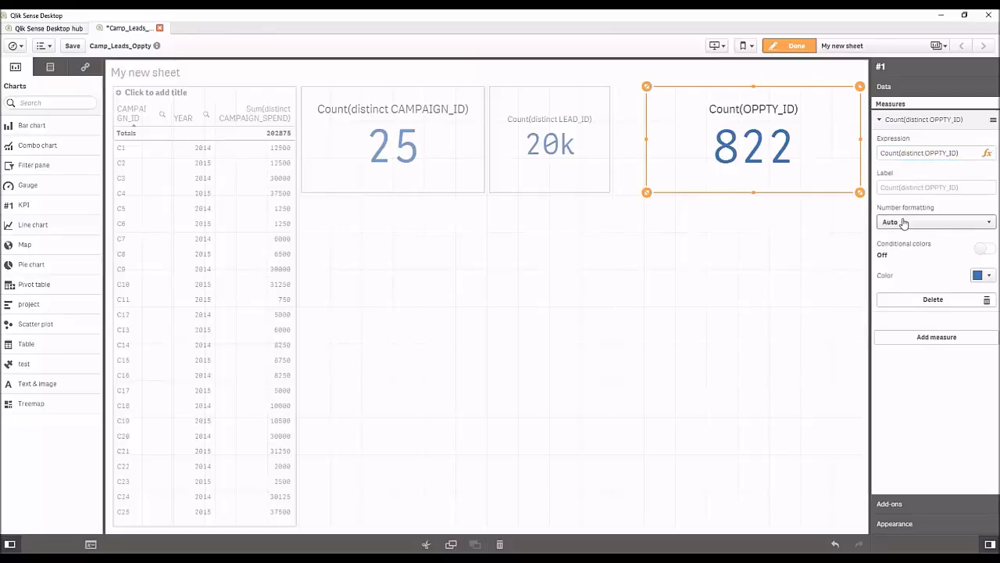
pyautogui.press('Return')
# Widen the lead count KPI to close the gap to the opportunity count KPI
pyautogui.click(915, 154)
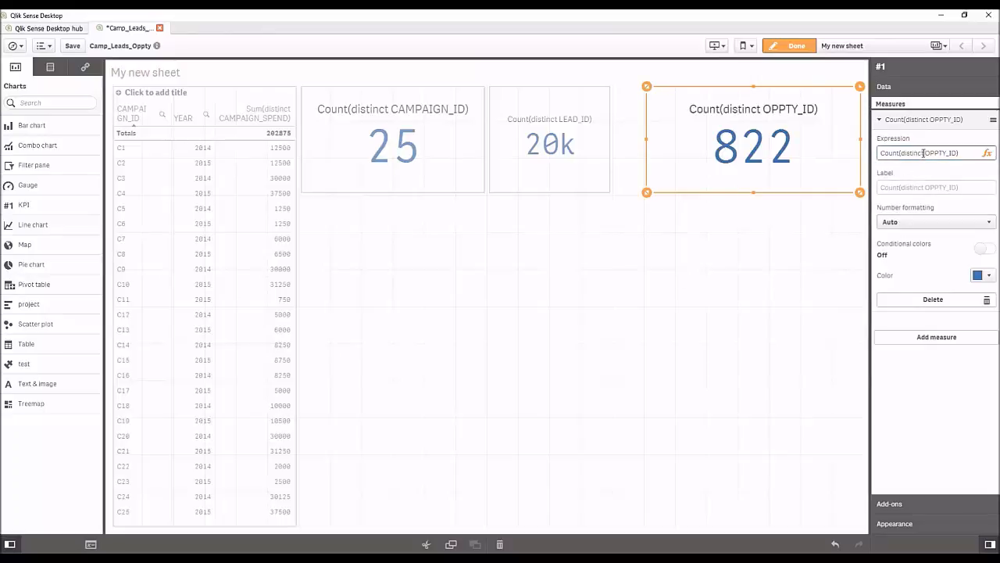
pyautogui.click(592, 133)
pyautogui.moveTo(615, 140); pyautogui.dragTo(639, 141)
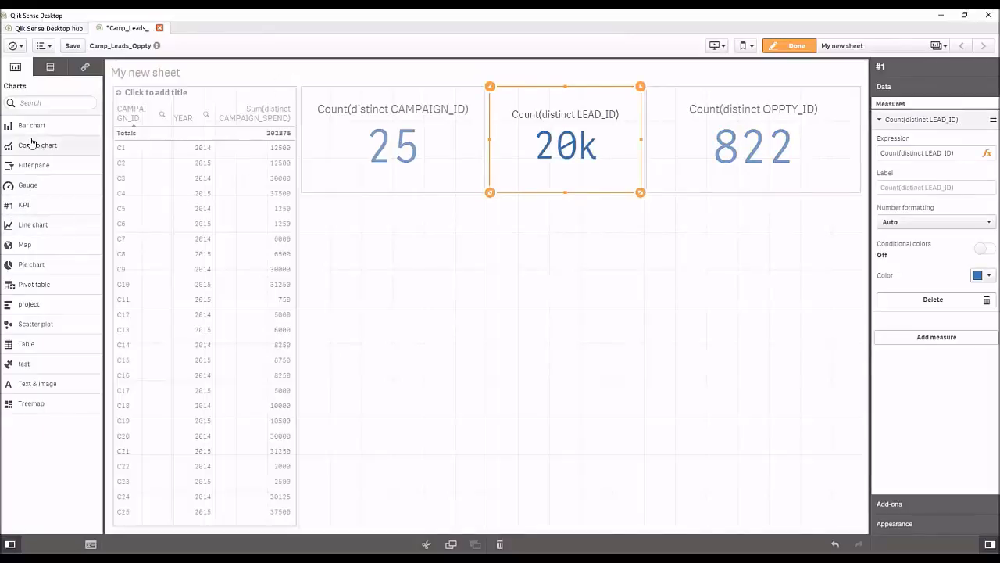
# Place a KPI with the measure Avg(CAMPAIGN_SPEND) below the campaign count and shrink it to match that tile's size
pyautogui.moveTo(27, 205); pyautogui.dragTo(540, 250)
pyautogui.click(455, 375)
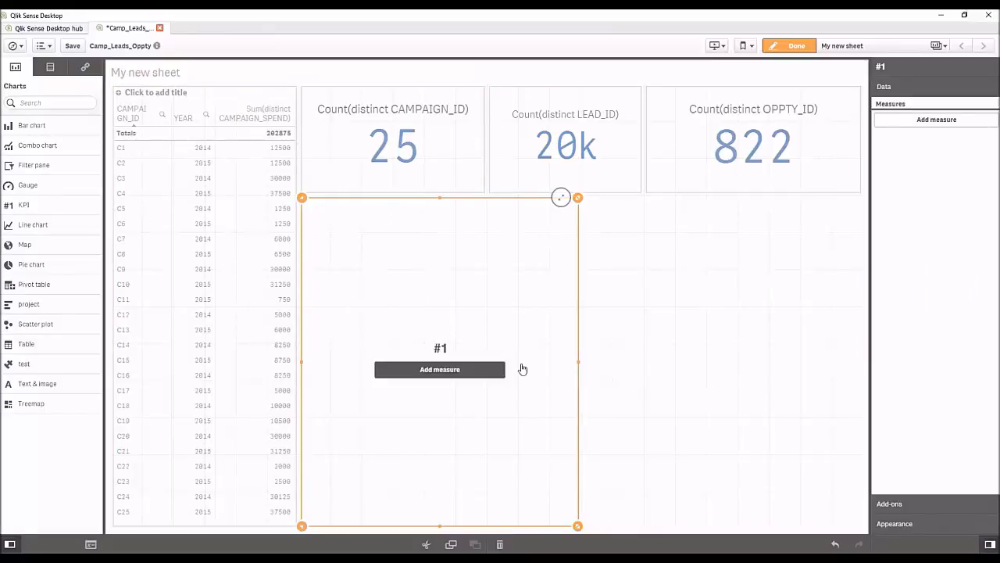
pyautogui.click(571, 383)
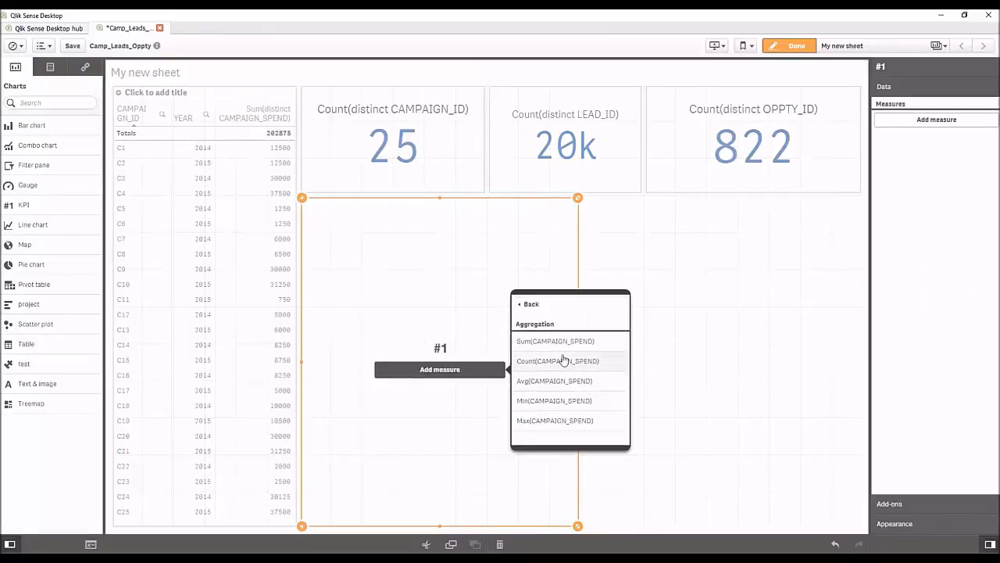
pyautogui.click(536, 383)
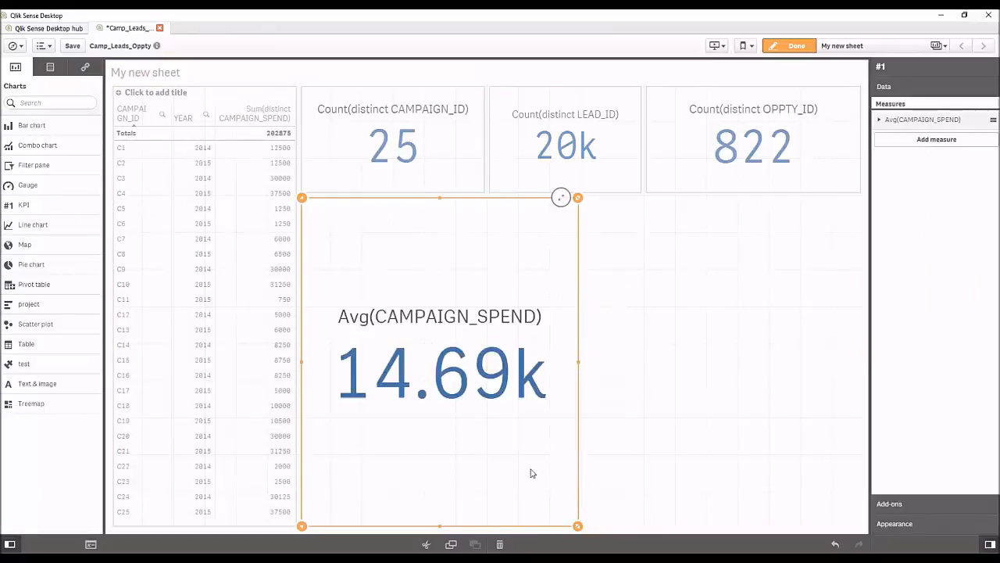
pyautogui.moveTo(578, 525); pyautogui.dragTo(481, 292)
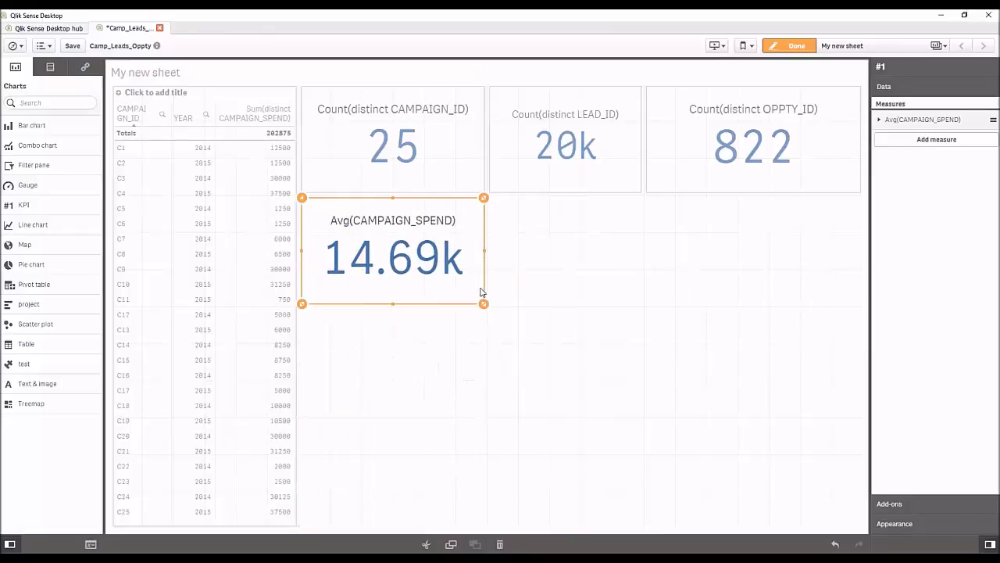
# Place a KPI with the measure Avg(OPPTY_AMOUNT) and size it to fit directly below the opportunity count tile
pyautogui.moveTo(31, 204); pyautogui.dragTo(758, 239)
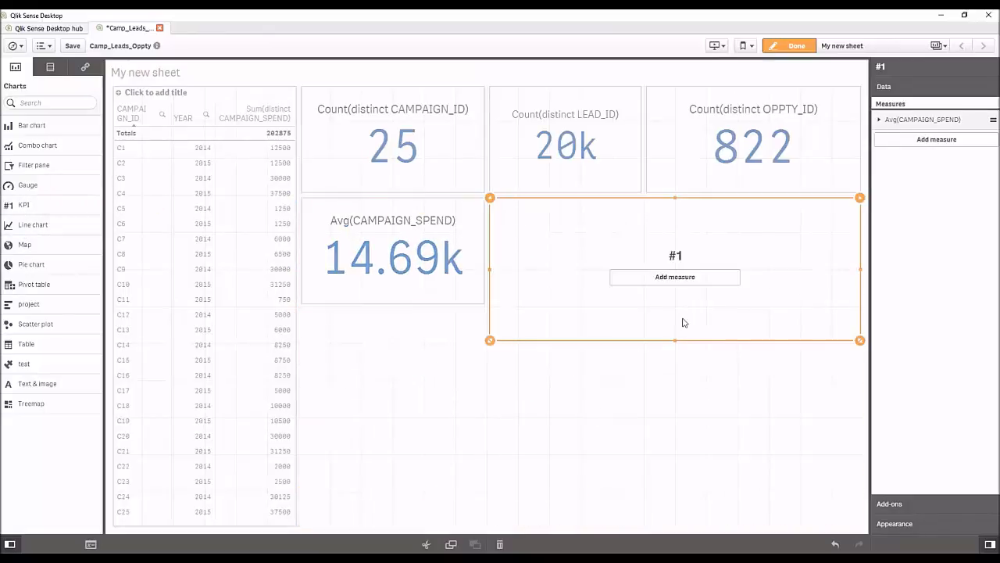
pyautogui.click(704, 278)
pyautogui.scroll(-5, 862, 254)
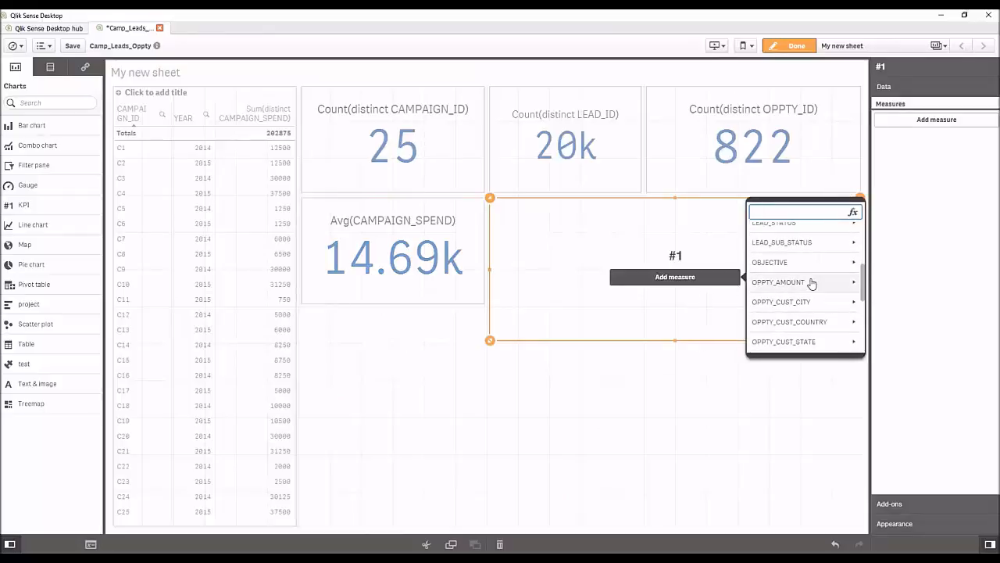
pyautogui.click(811, 283)
pyautogui.click(769, 289)
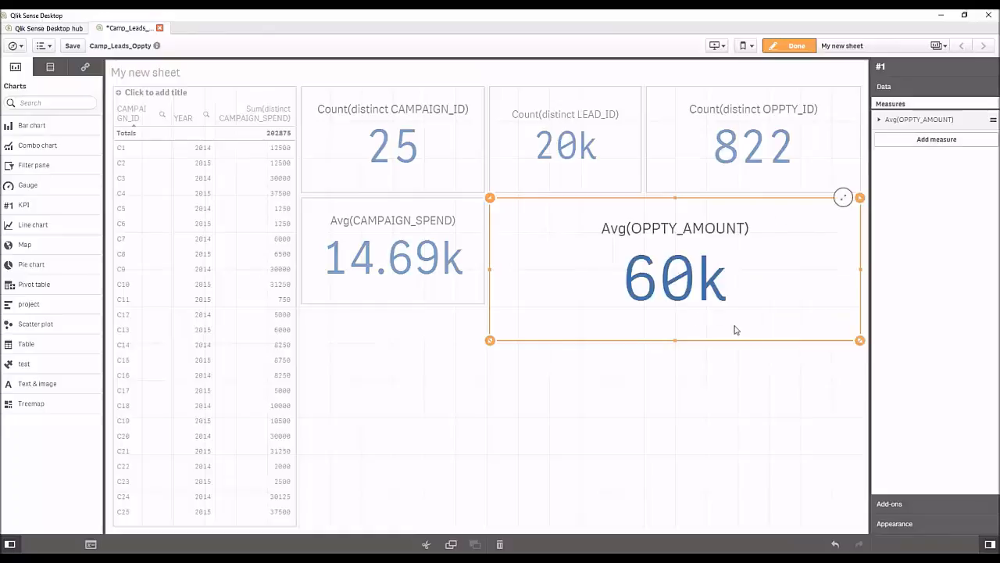
pyautogui.moveTo(547, 271); pyautogui.dragTo(649, 268)
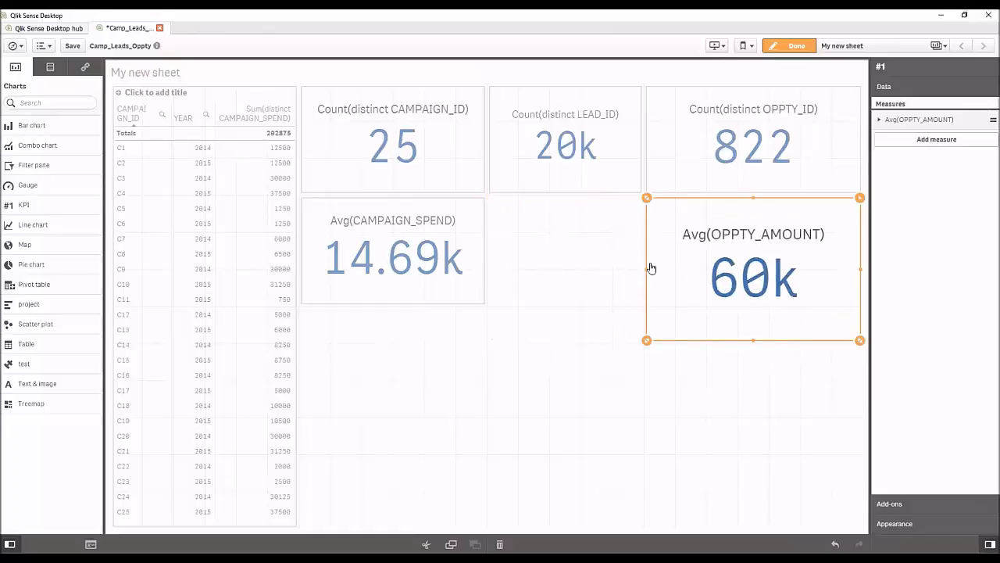
pyautogui.moveTo(755, 341); pyautogui.dragTo(755, 295)
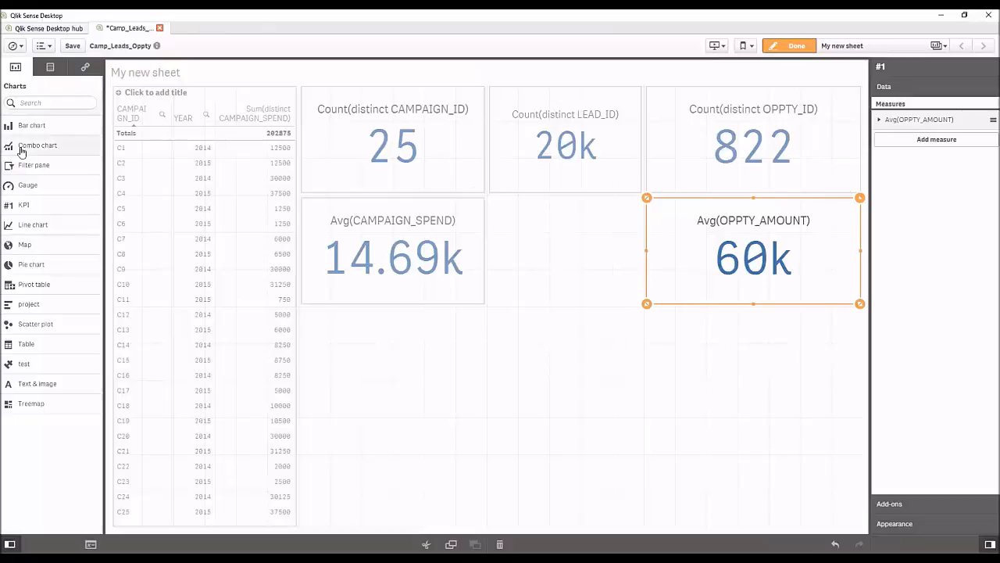
# Add a bar chart below the KPIs with CAMPAIGN_ID as the dimension and Sum(OPPTY_AMOUNT) as the measure
pyautogui.moveTo(21, 150); pyautogui.dragTo(445, 402)
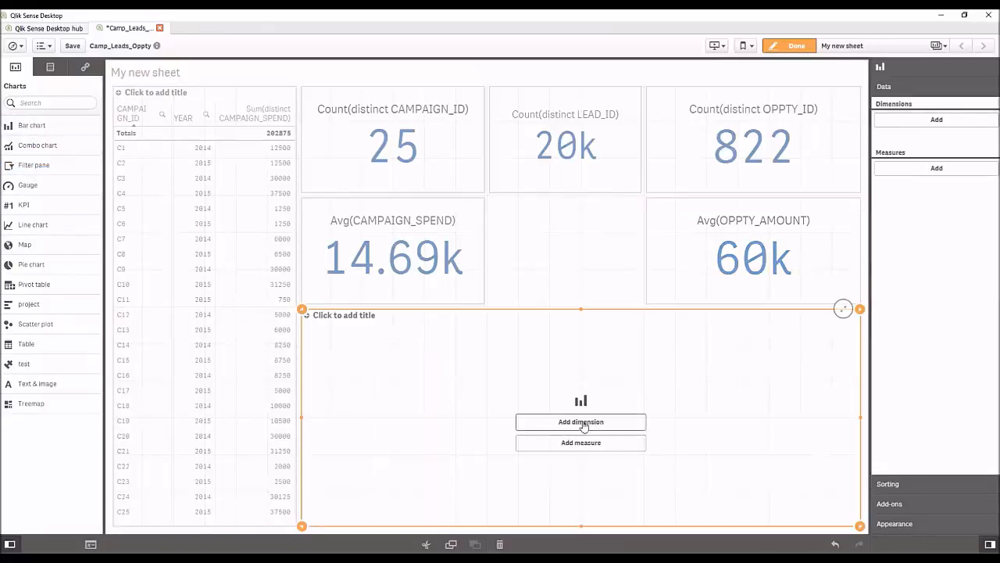
pyautogui.click(560, 423)
pyautogui.click(690, 398)
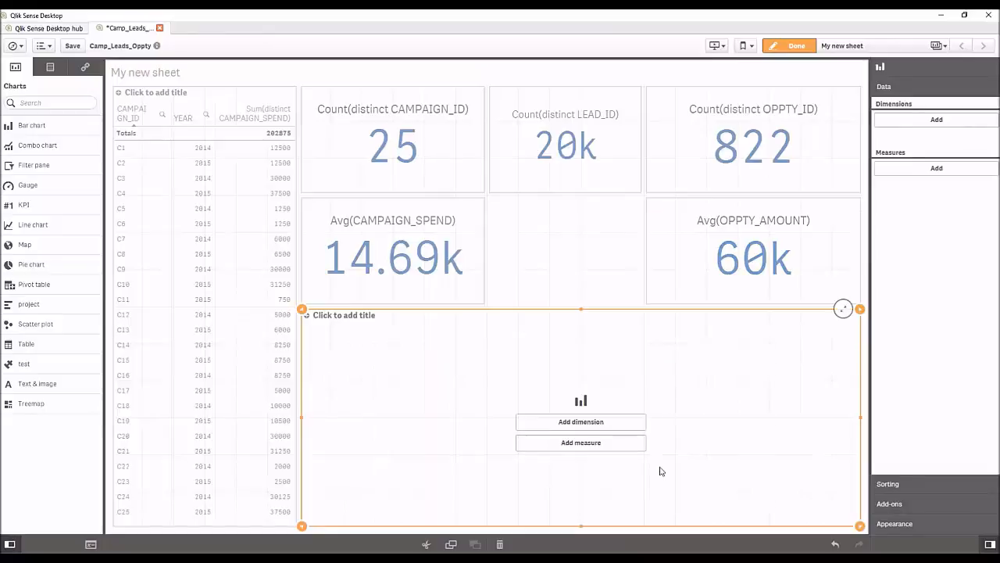
pyautogui.click(568, 443)
pyautogui.scroll(-5, 709, 455)
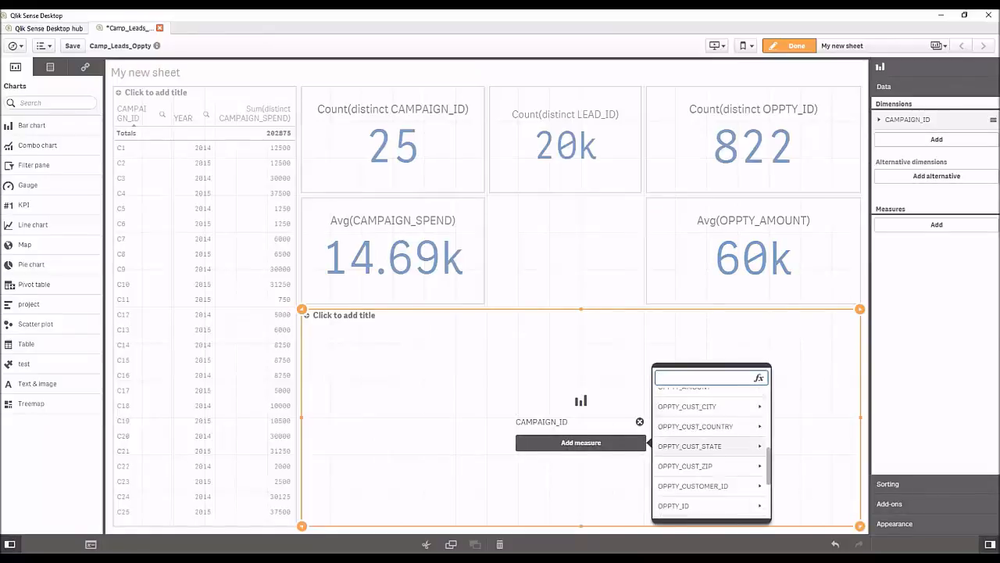
pyautogui.scroll(-2, 713, 461)
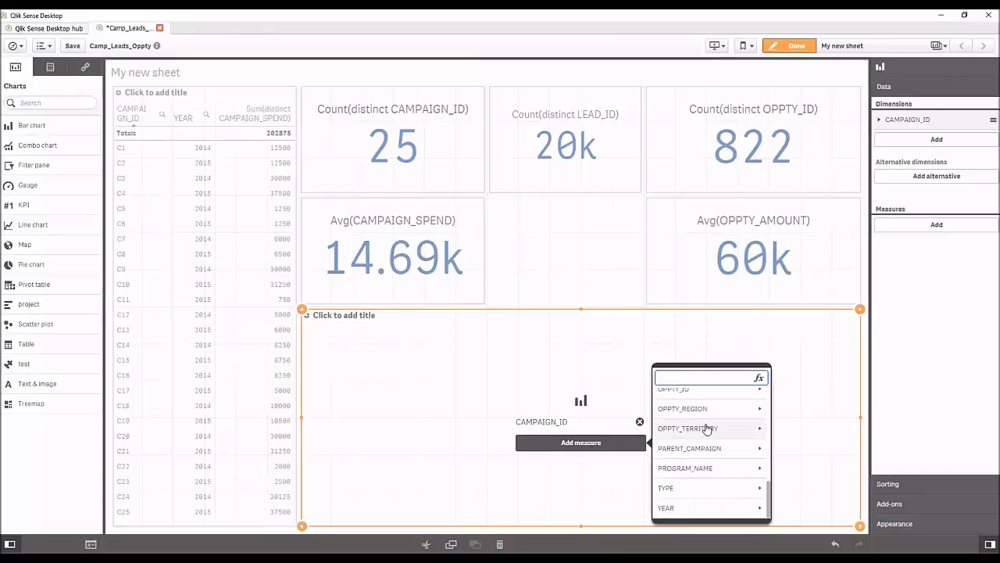
pyautogui.scroll(2, 708, 438)
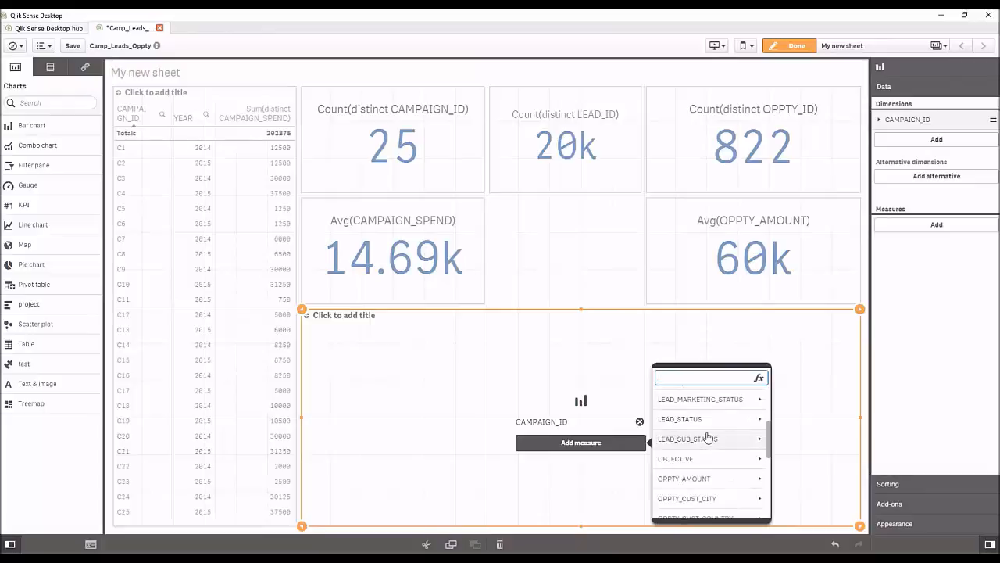
pyautogui.click(717, 478)
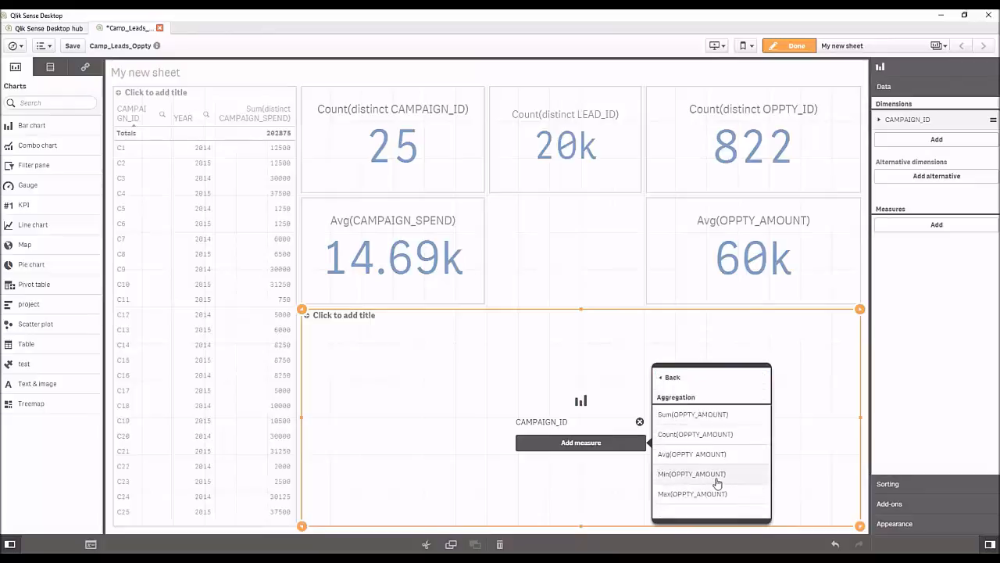
pyautogui.click(694, 415)
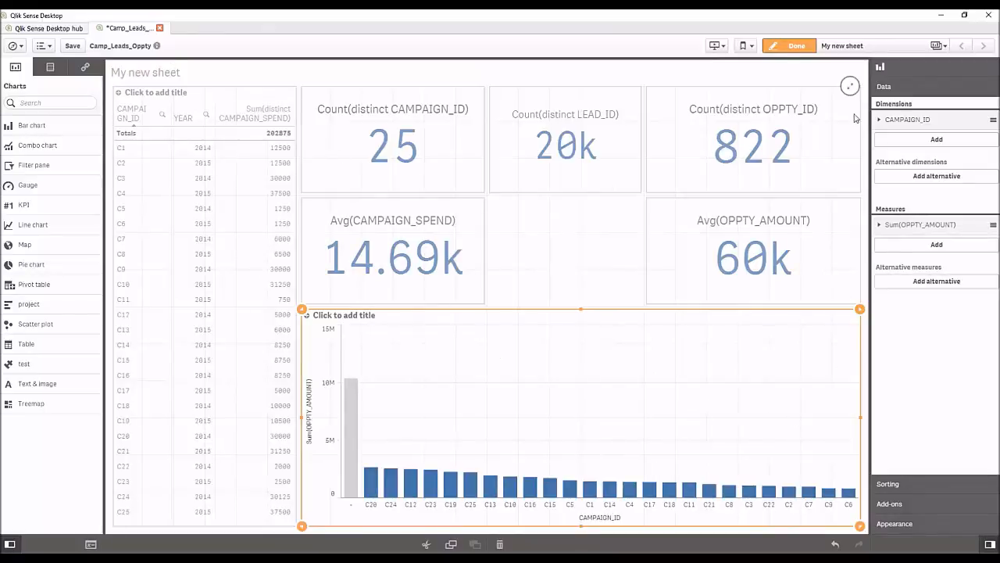
# Finish editing the sheet and view it filtered to campaign C20 from the bar chart, clearing that selection again
pyautogui.click(794, 46)
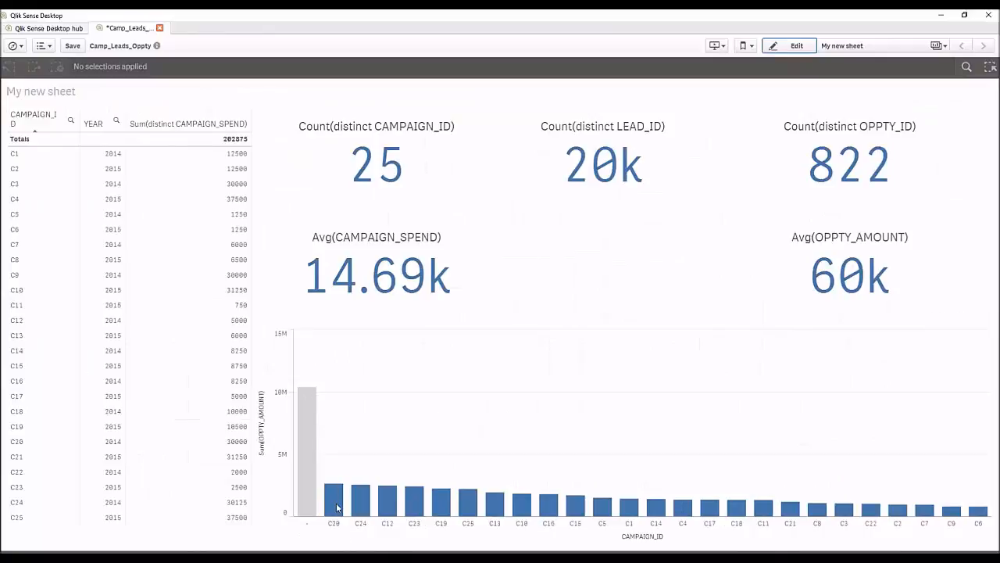
pyautogui.click(333, 508)
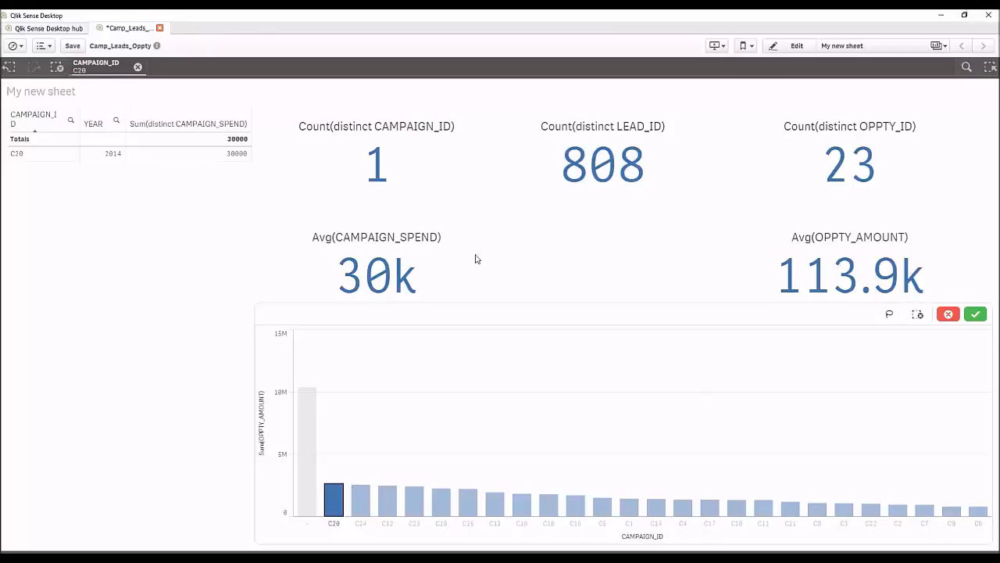
pyautogui.click(138, 68)
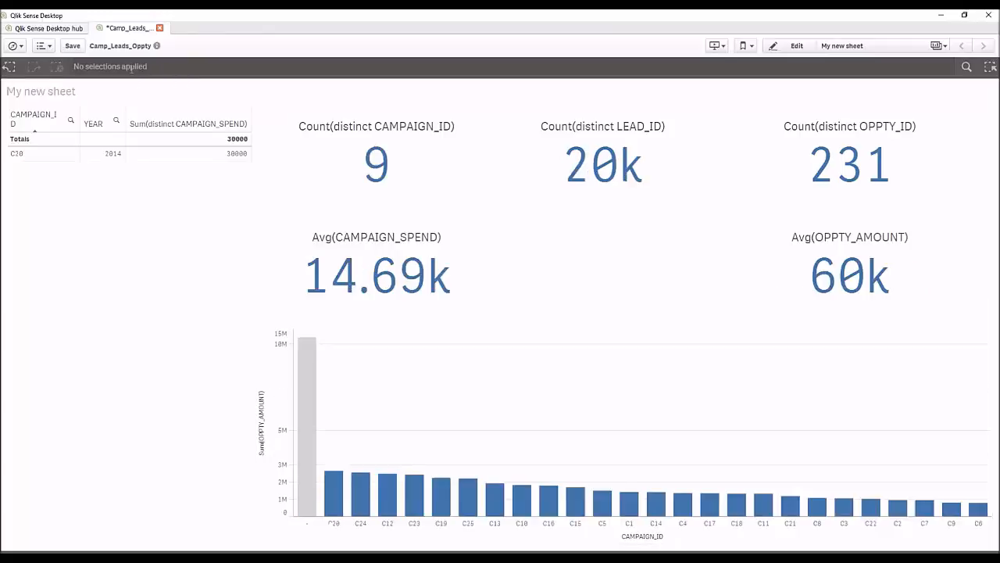
# Switch to the process design in RapidMiner Studio and move Write QVX closer to Join (2), slightly below it
pyautogui.click(943, 16)
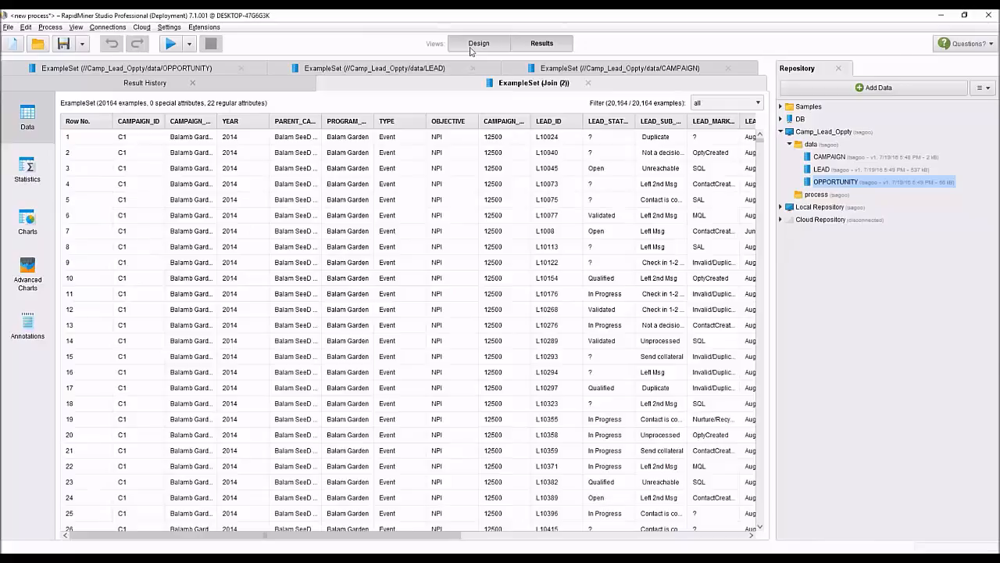
pyautogui.click(477, 46)
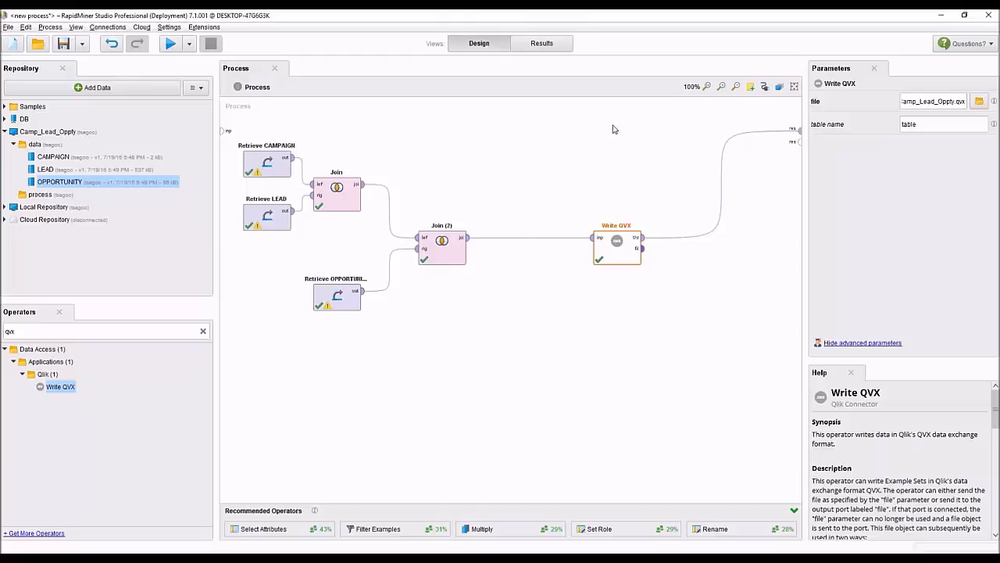
pyautogui.moveTo(612, 258); pyautogui.dragTo(506, 311)
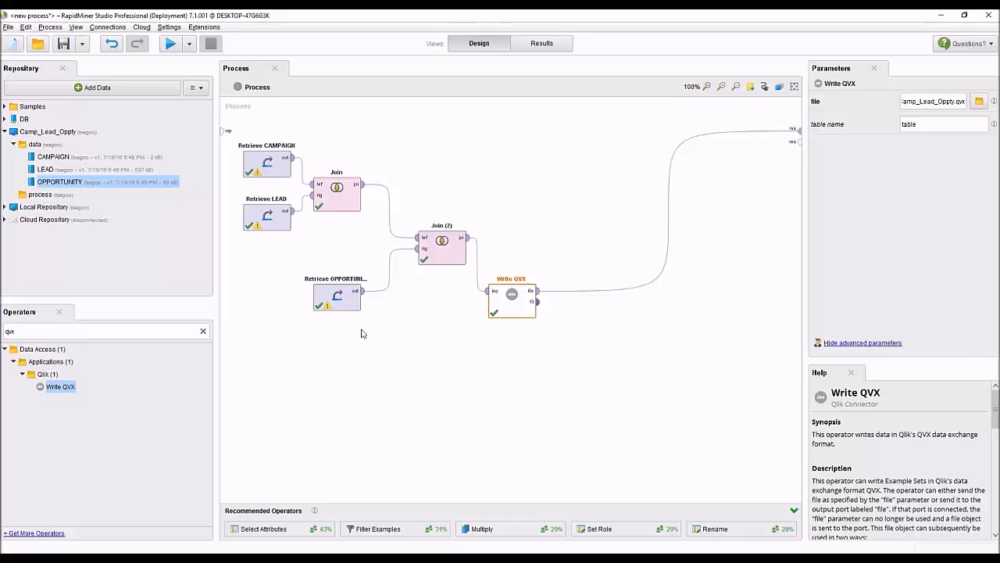
# Search the operators for "x-mea" and place the X-Means operator in the process above Write QVX
pyautogui.click(5, 331)
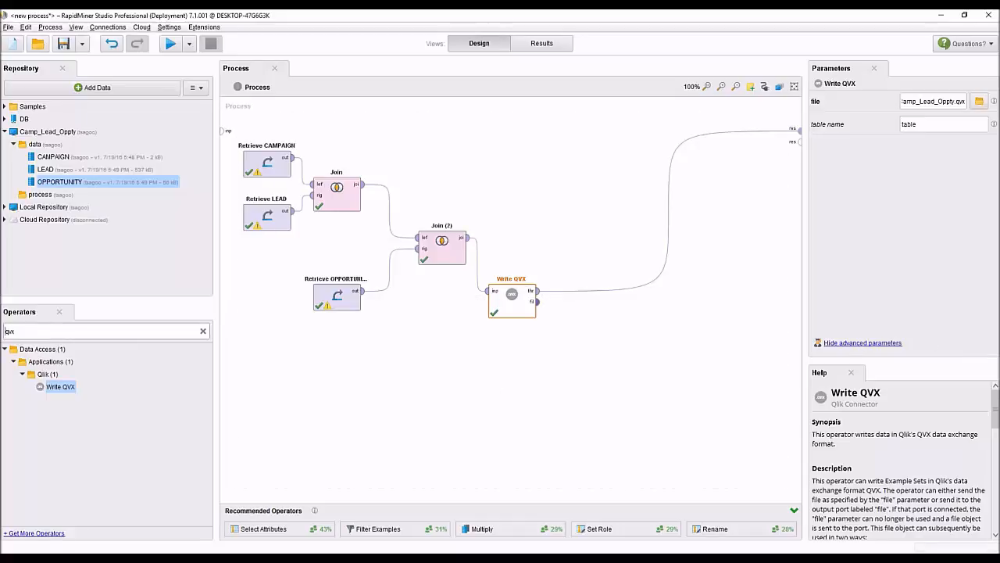
pyautogui.hotkey('ctrl', 'a')
pyautogui.write('x')
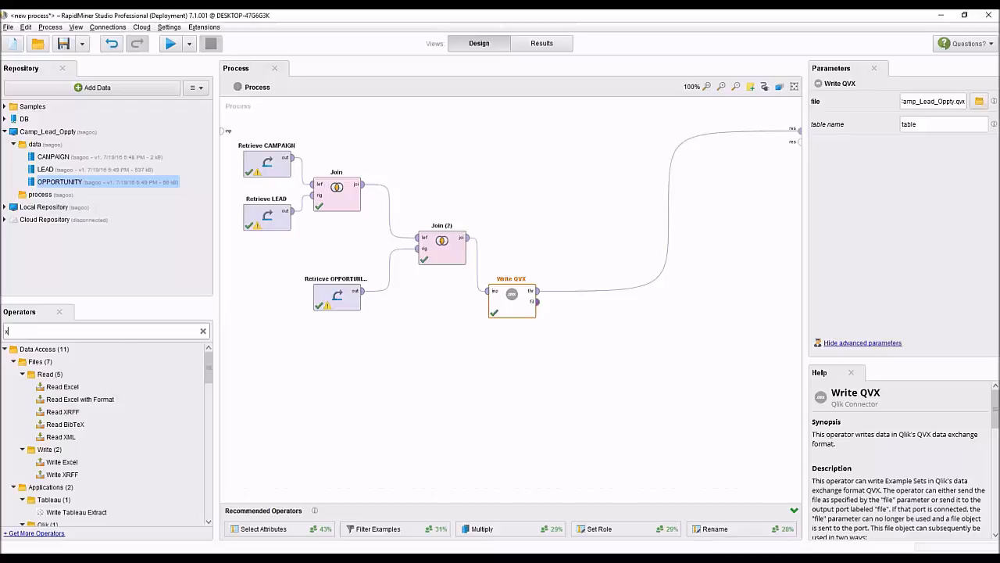
pyautogui.write('-mea')
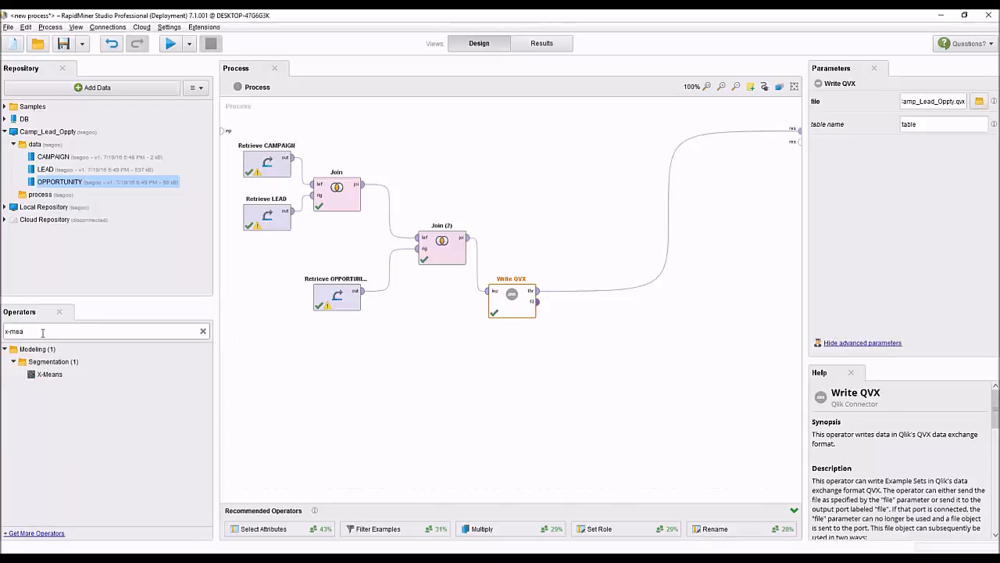
pyautogui.moveTo(50, 374); pyautogui.dragTo(547, 211)
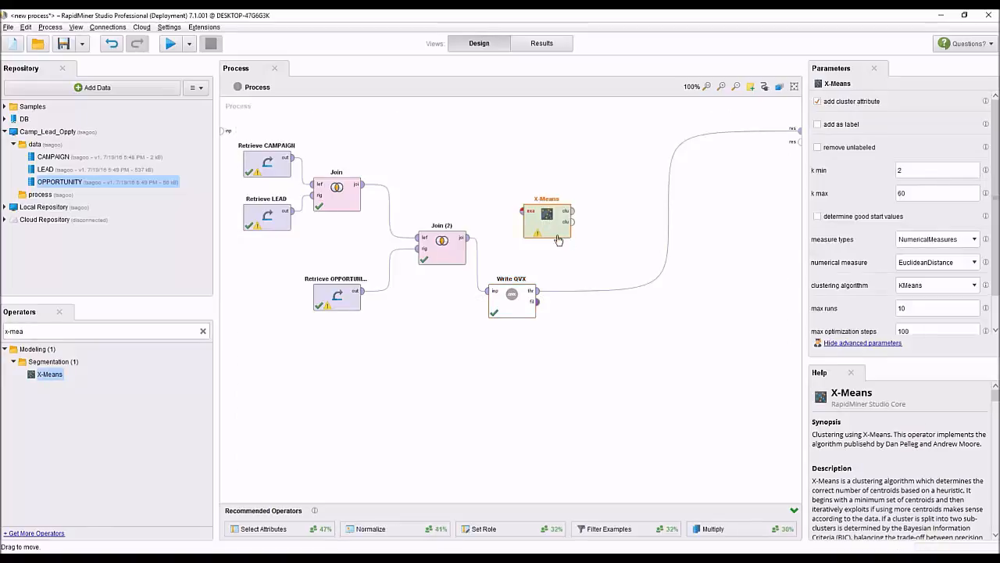
# Connect X-Means to the output of Join (2) through an inserted Multiply operator that also feeds Write QVX
pyautogui.moveTo(470, 240); pyautogui.dragTo(523, 215)
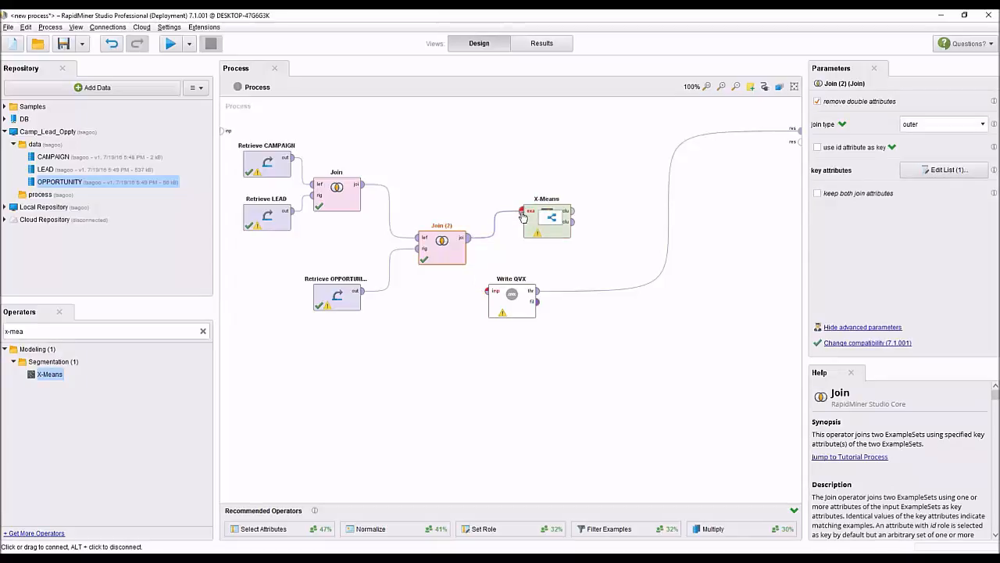
pyautogui.moveTo(470, 238); pyautogui.dragTo(487, 290)
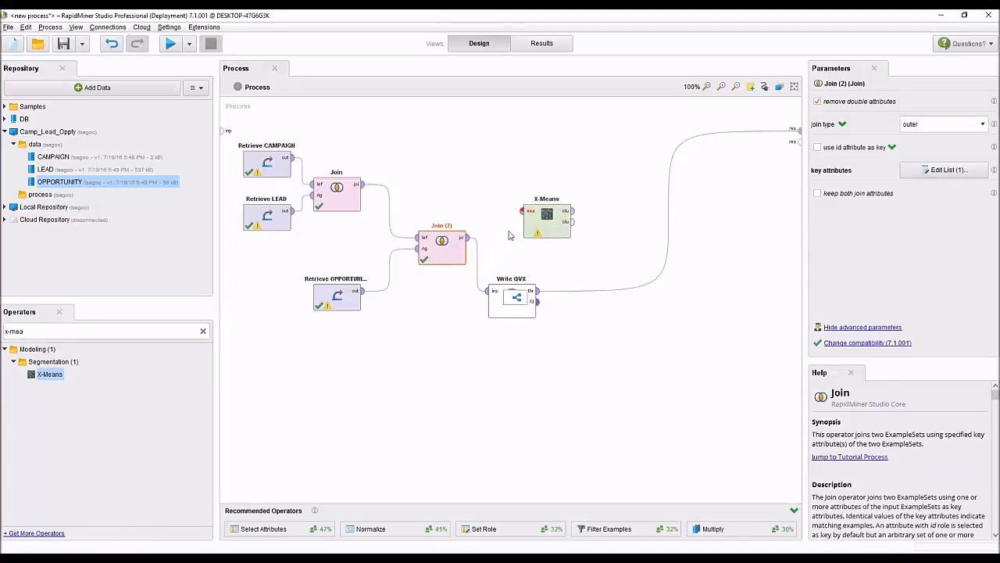
pyautogui.moveTo(522, 211); pyautogui.dragTo(468, 241)
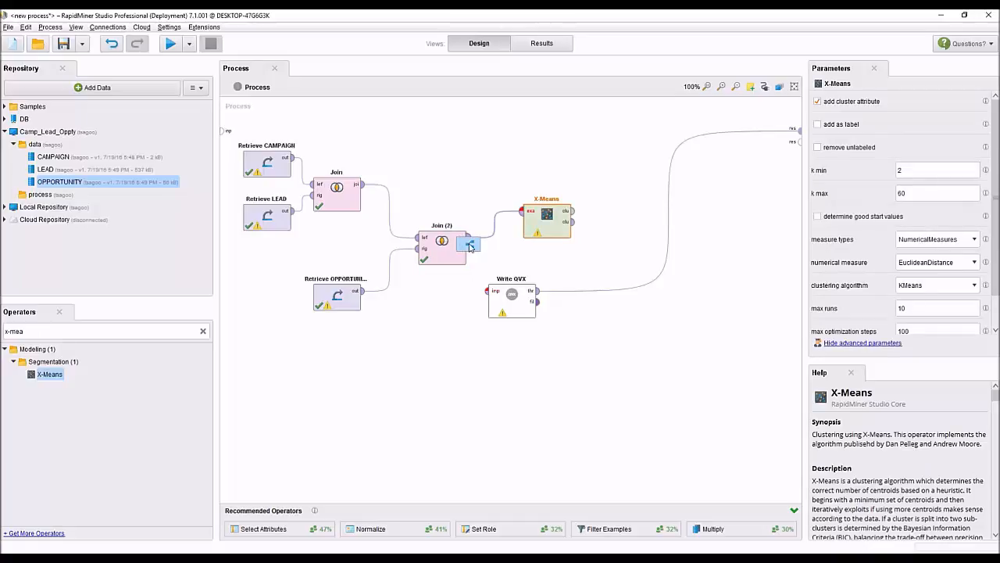
pyautogui.click(470, 247)
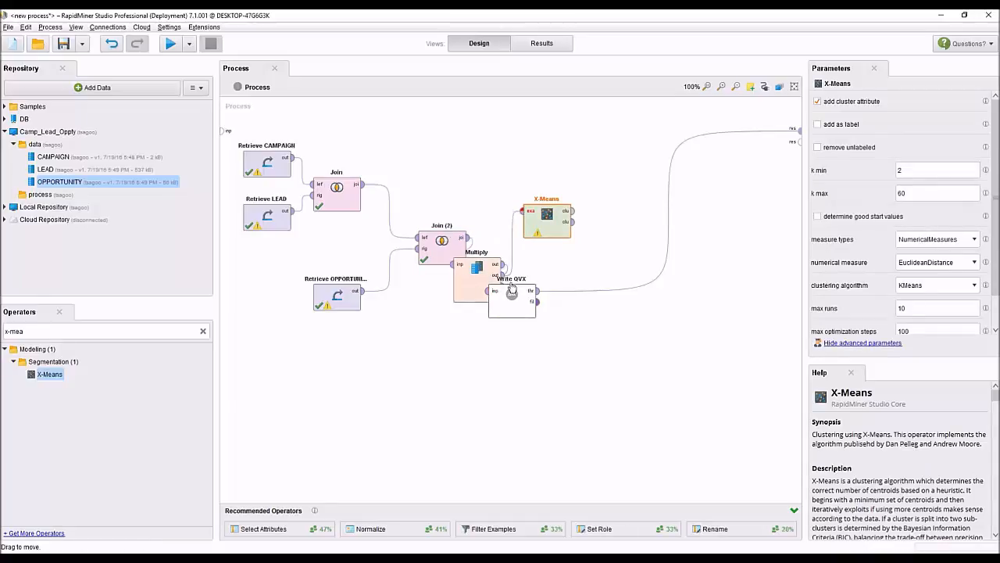
# Rearrange the operators so Multiply follows Join (2), with X-Means above and Write QVX below to its right
pyautogui.moveTo(516, 310); pyautogui.dragTo(566, 319)
pyautogui.moveTo(478, 294); pyautogui.dragTo(520, 263)
pyautogui.moveTo(569, 228); pyautogui.dragTo(604, 176)
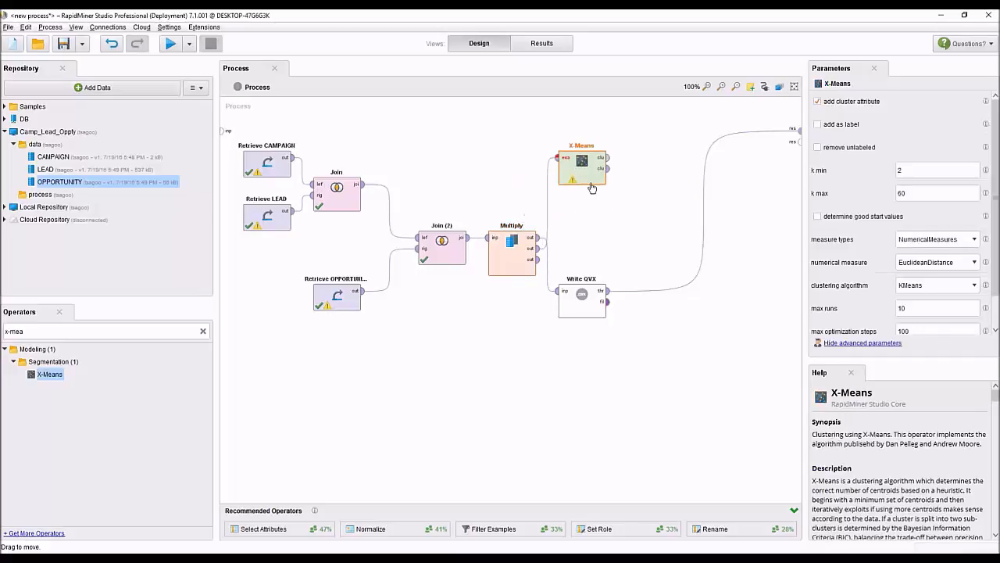
pyautogui.click(585, 320)
pyautogui.moveTo(584, 322); pyautogui.dragTo(584, 348)
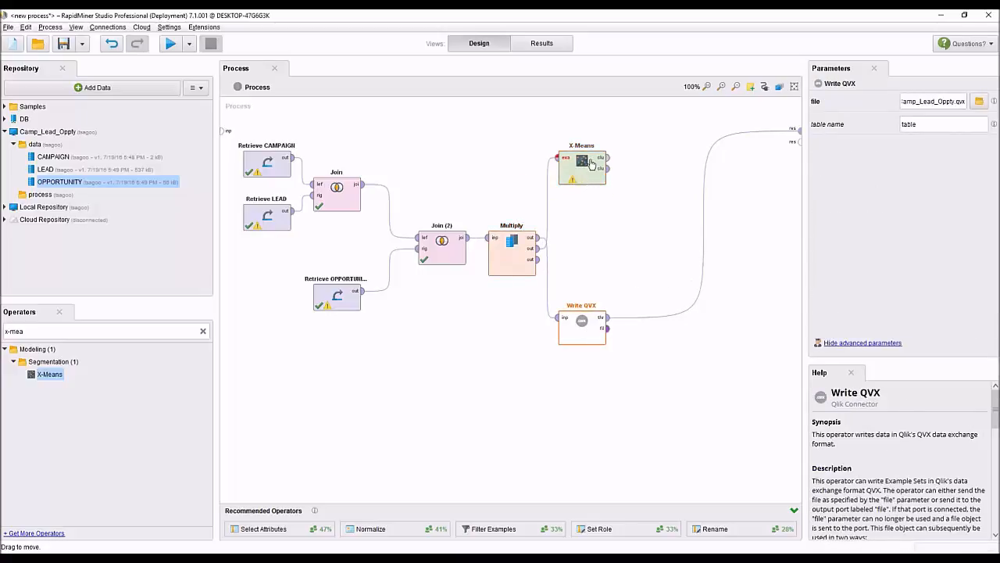
# Configure X-Means to add the clusters as label instead of as a cluster attribute, with MixedMeasures as the measure type
pyautogui.click(586, 177)
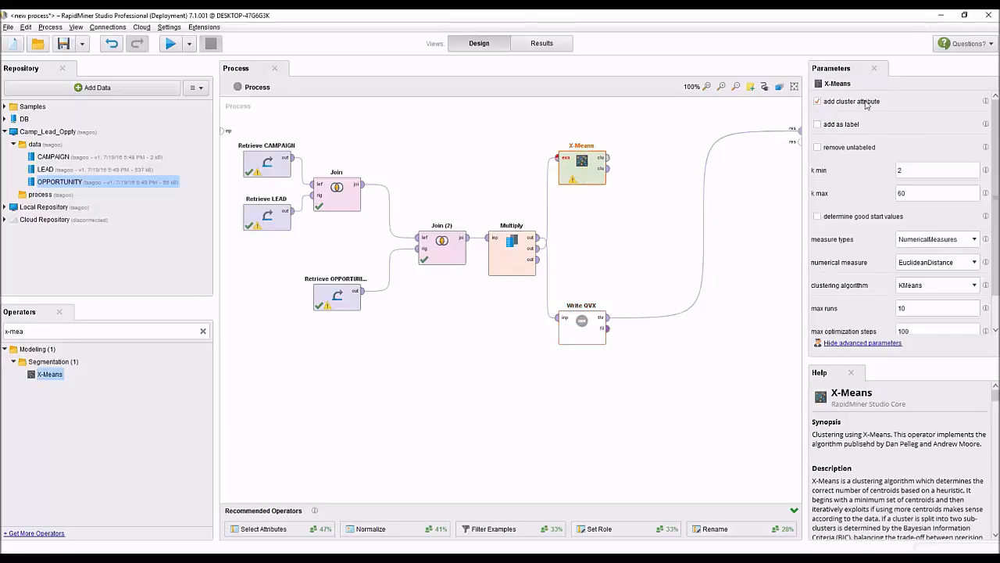
pyautogui.click(818, 101)
pyautogui.click(817, 124)
pyautogui.click(913, 171)
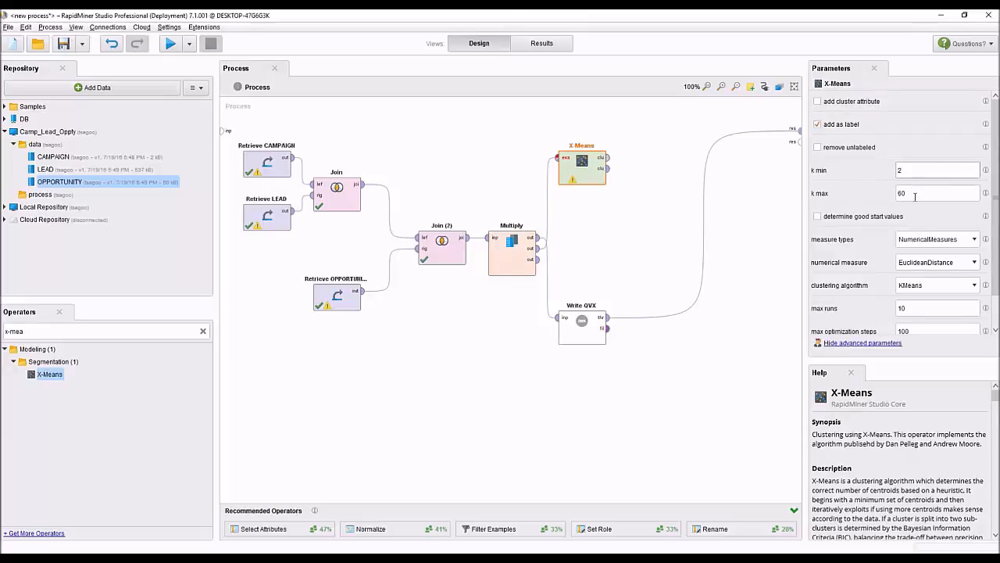
pyautogui.click(917, 194)
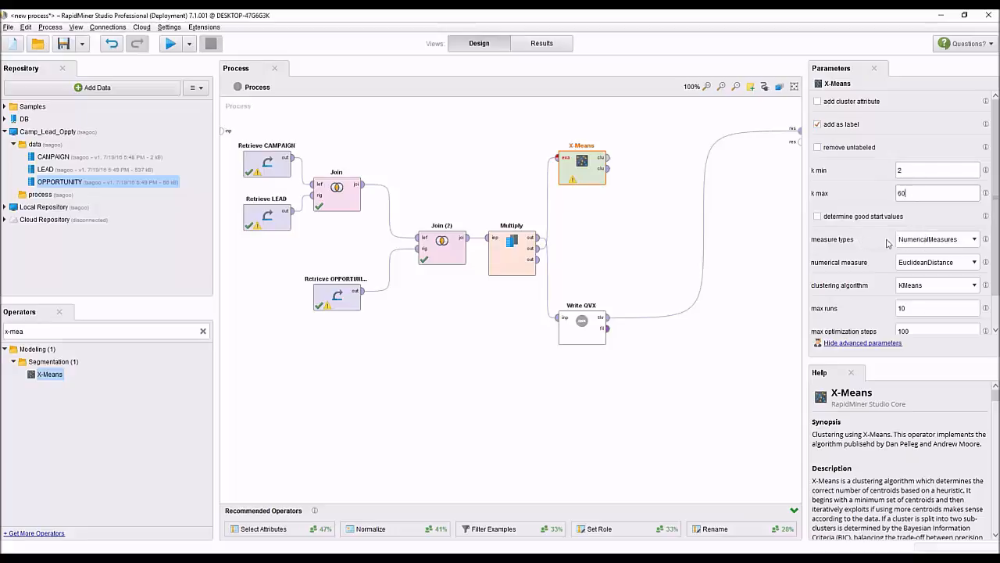
pyautogui.click(975, 242)
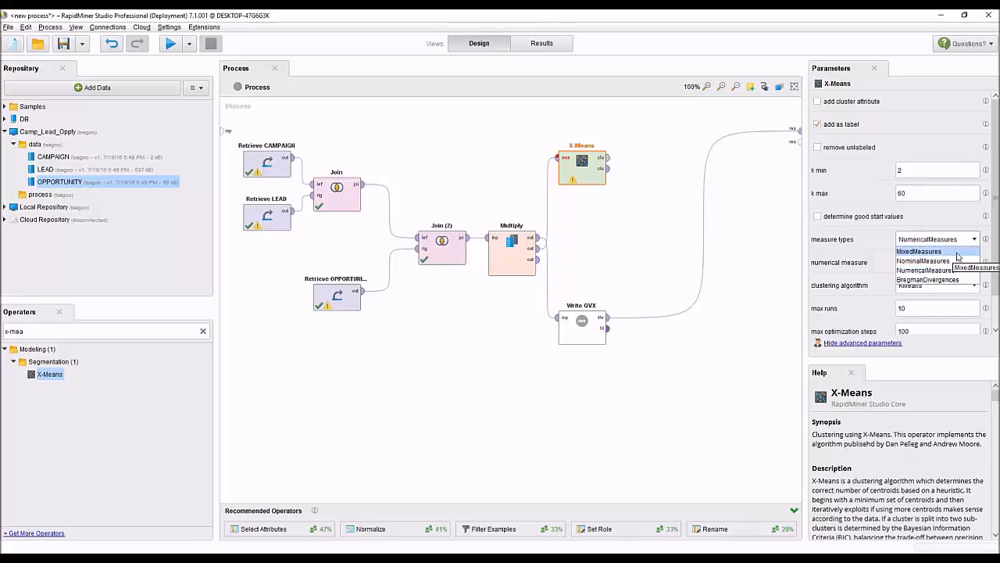
pyautogui.click(959, 252)
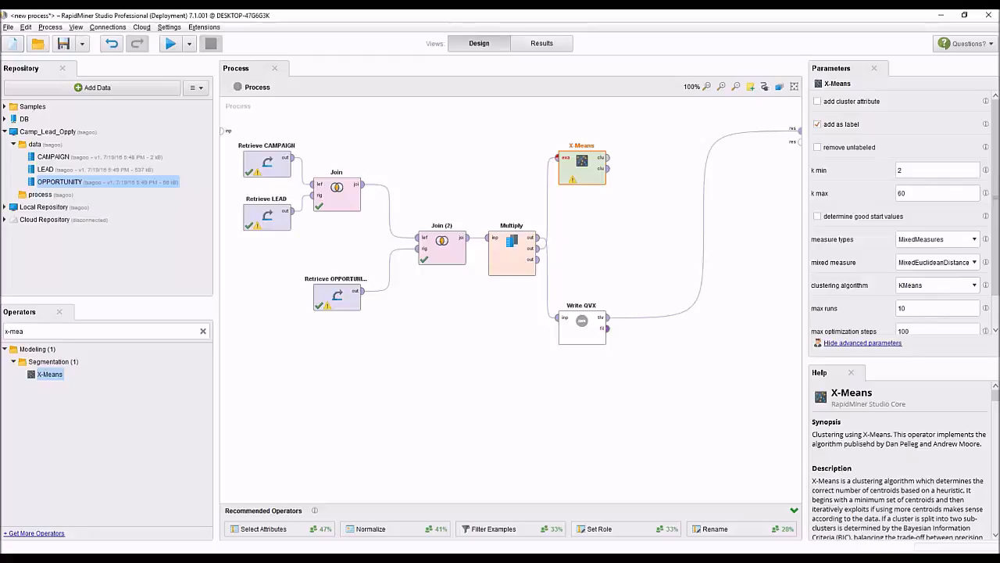
pyautogui.scroll(-2, 898, 235)
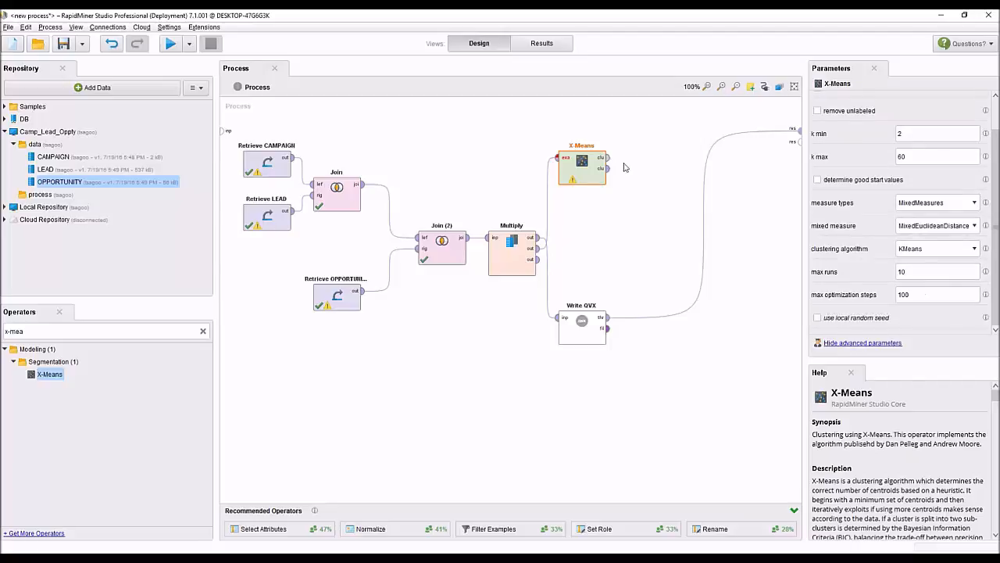
# Connect the first X-Means output to the free process result port and run the process, reading the X-Means problem note
pyautogui.moveTo(609, 160); pyautogui.dragTo(800, 142)
pyautogui.click(169, 43)
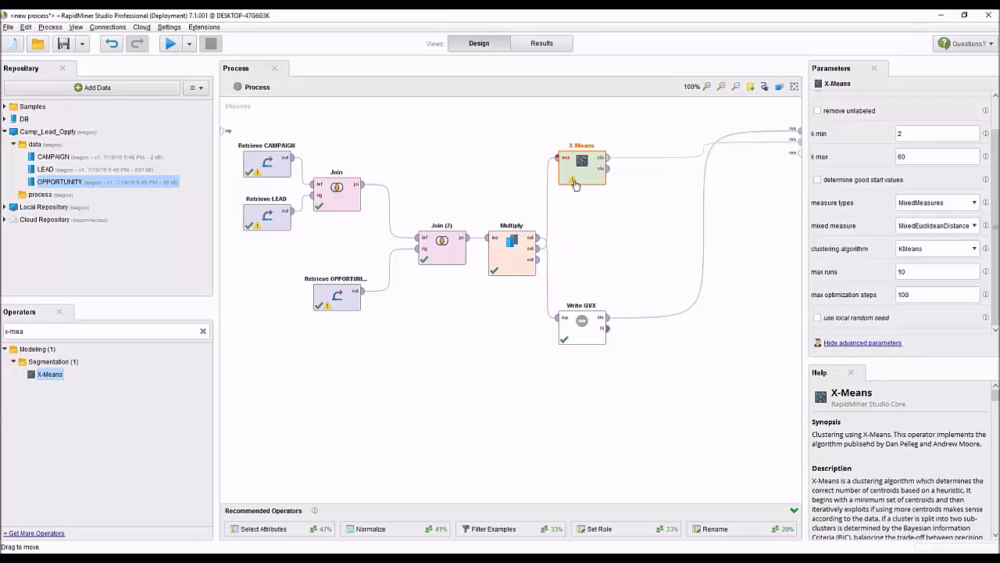
pyautogui.moveTo(573, 183)
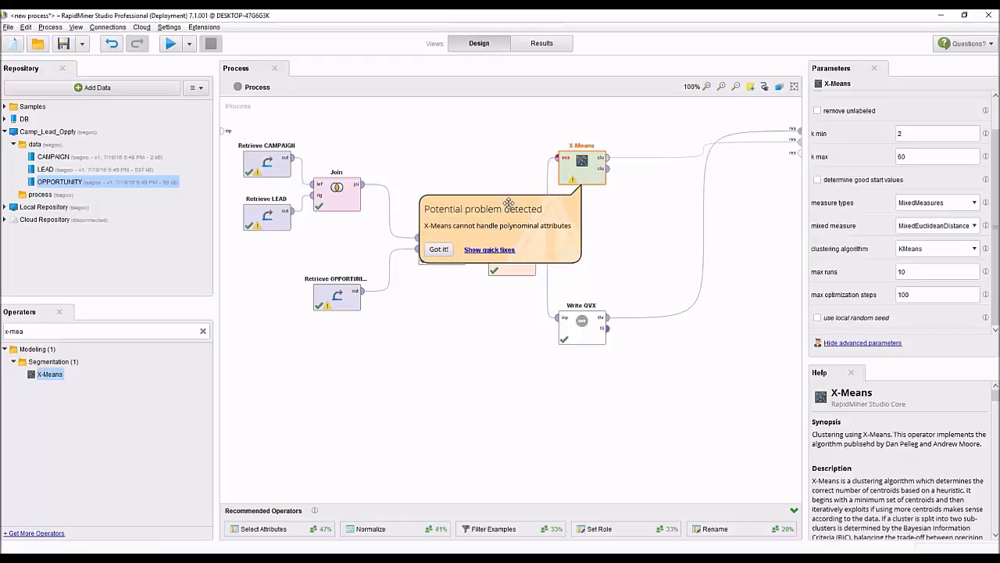
pyautogui.click(438, 249)
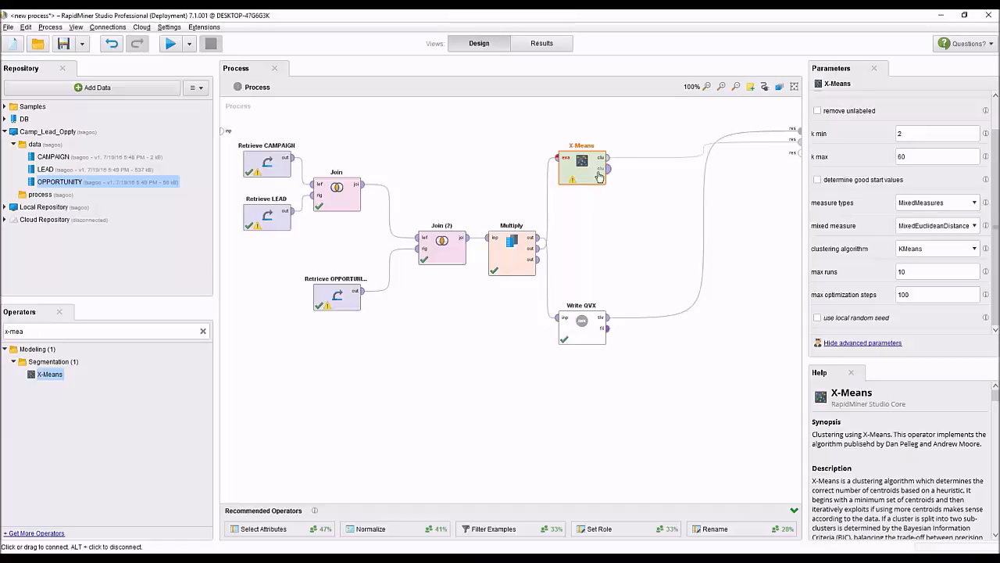
# Shift X-Means away from Multiply to make room and add a Select Attributes operator above Multiply
pyautogui.moveTo(598, 176); pyautogui.dragTo(669, 176)
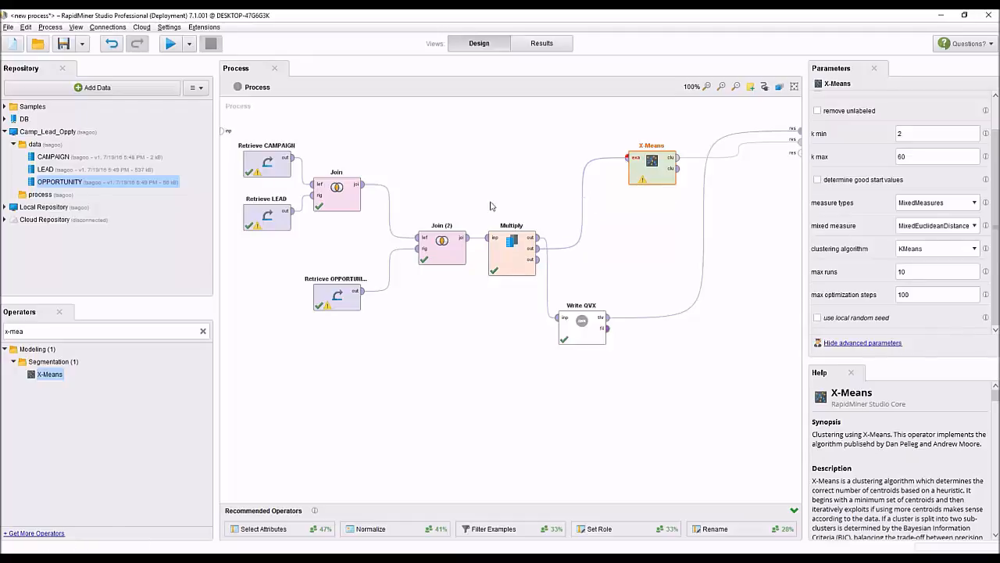
pyautogui.click(6, 332)
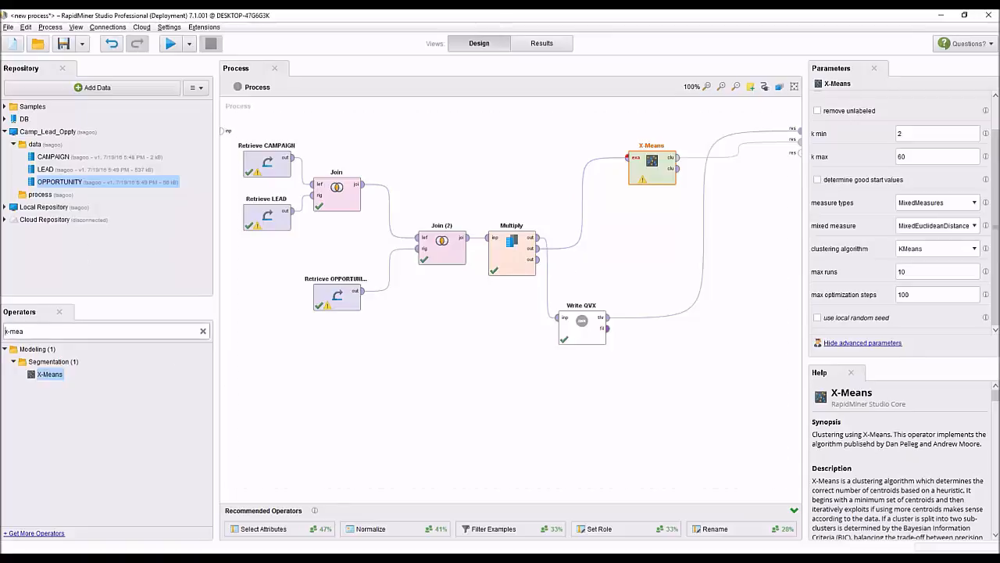
pyautogui.tripleClick(14, 330)
pyautogui.write('select')
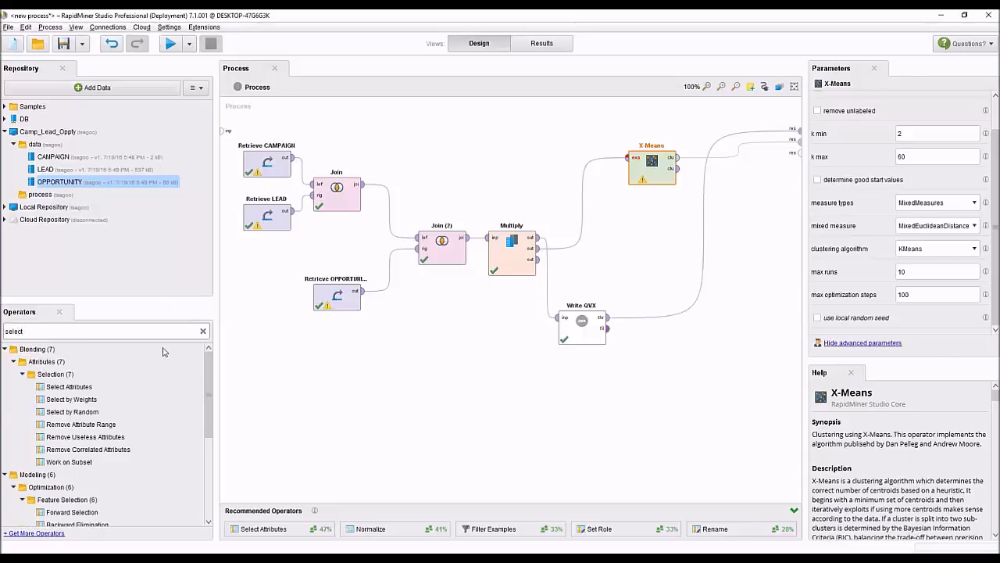
pyautogui.moveTo(69, 386); pyautogui.dragTo(571, 187)
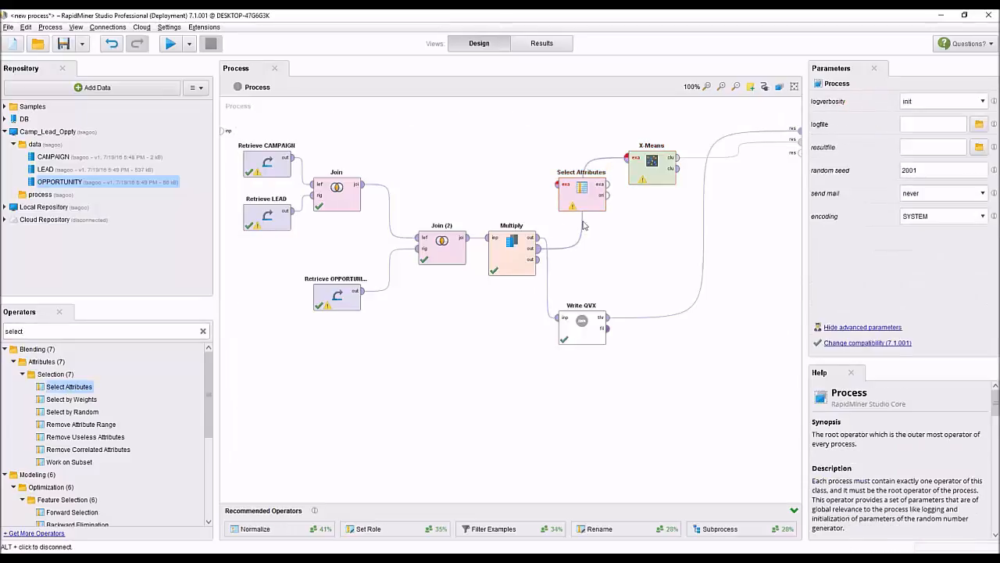
pyautogui.moveTo(583, 188); pyautogui.dragTo(547, 133)
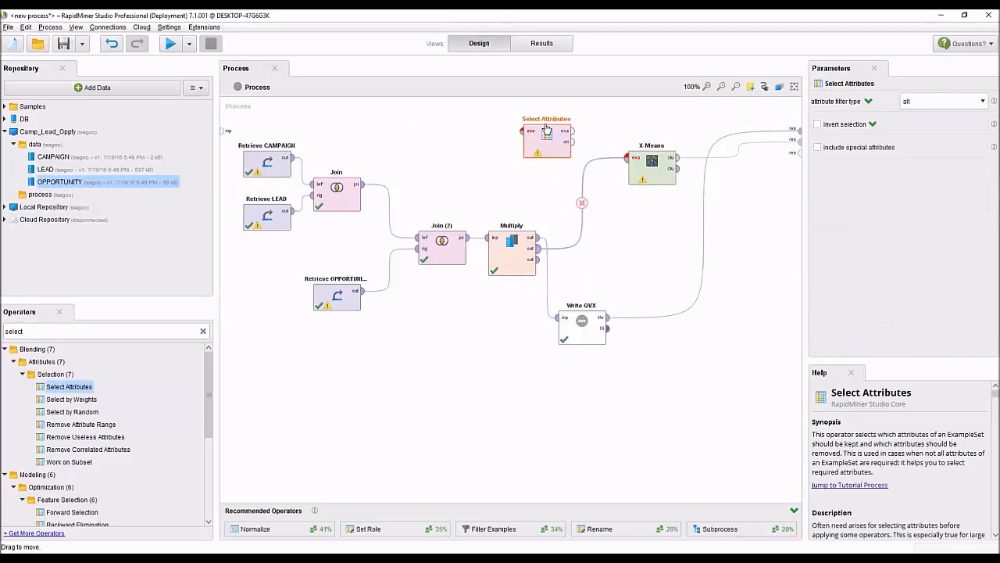
# Replace the Multiply to X-Means connection with one through Select Attributes, and align Select Attributes level with X-Means
pyautogui.click(581, 203)
pyautogui.click(536, 242)
pyautogui.moveTo(538, 239); pyautogui.dragTo(522, 131)
pyautogui.click(574, 136)
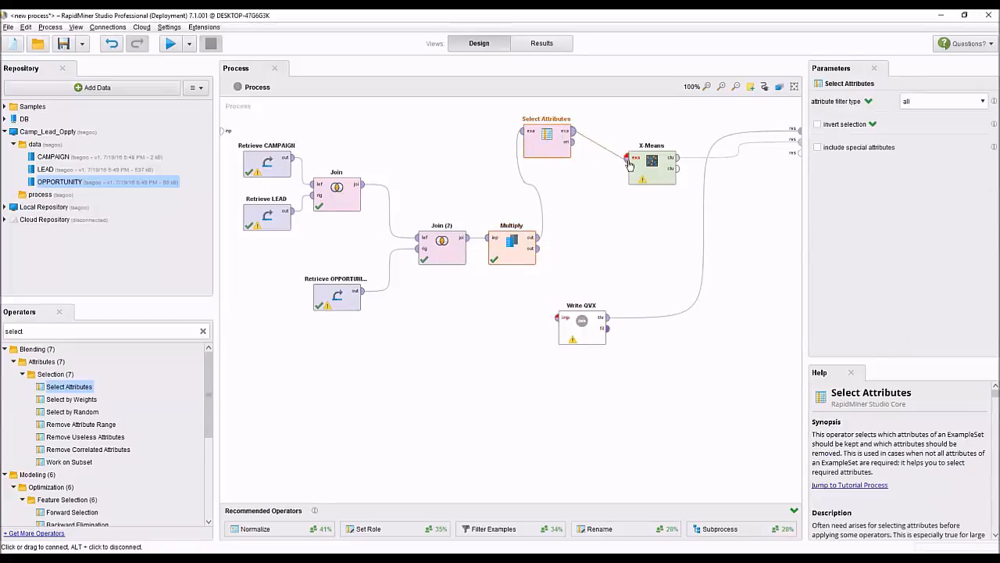
pyautogui.moveTo(539, 148); pyautogui.dragTo(564, 178)
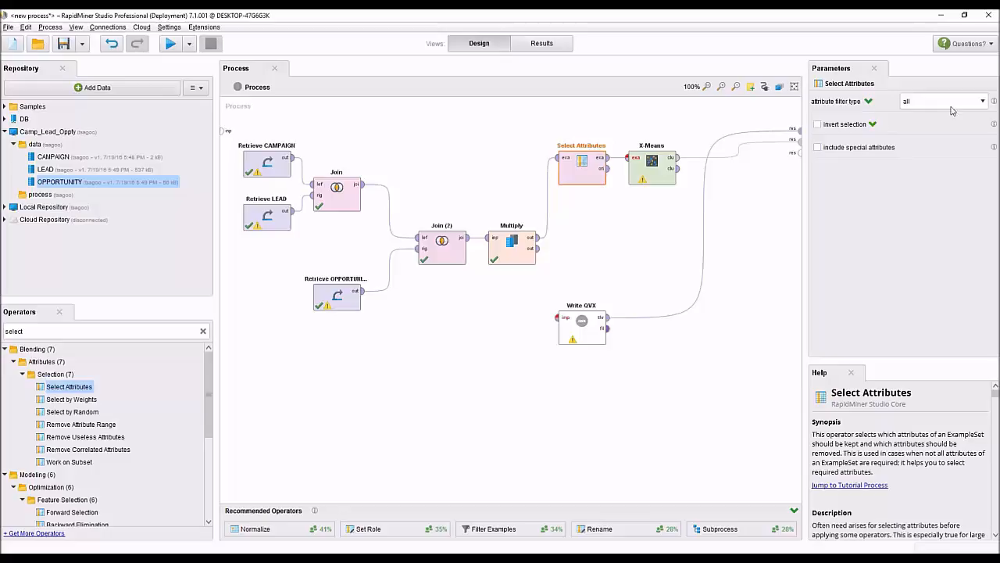
# Set the Select Attributes filter type to subset and add CAMPAIGN_SPEND and LEAD_STATUS to the selected attributes
pyautogui.click(983, 103)
pyautogui.click(908, 132)
pyautogui.click(925, 128)
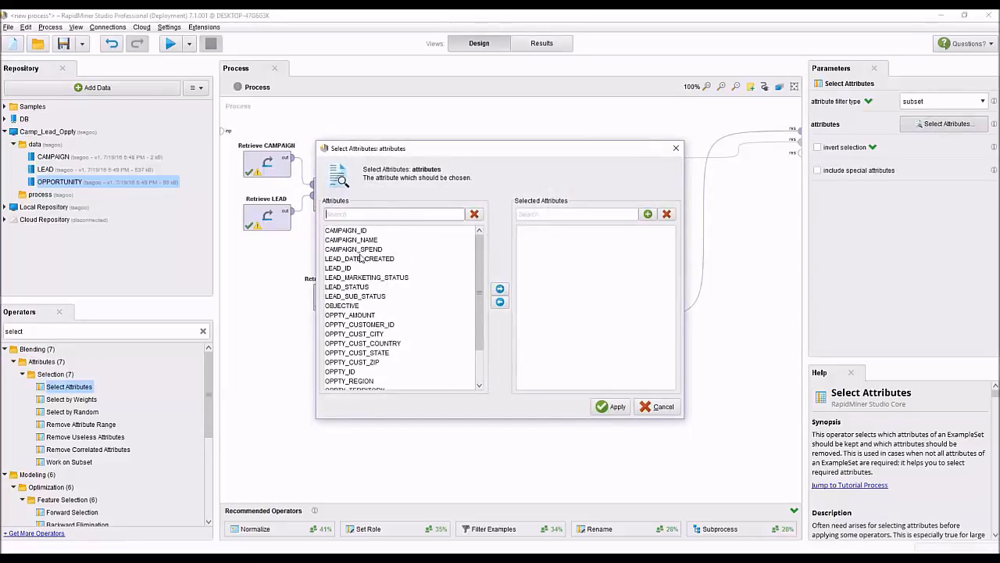
pyautogui.click(371, 250)
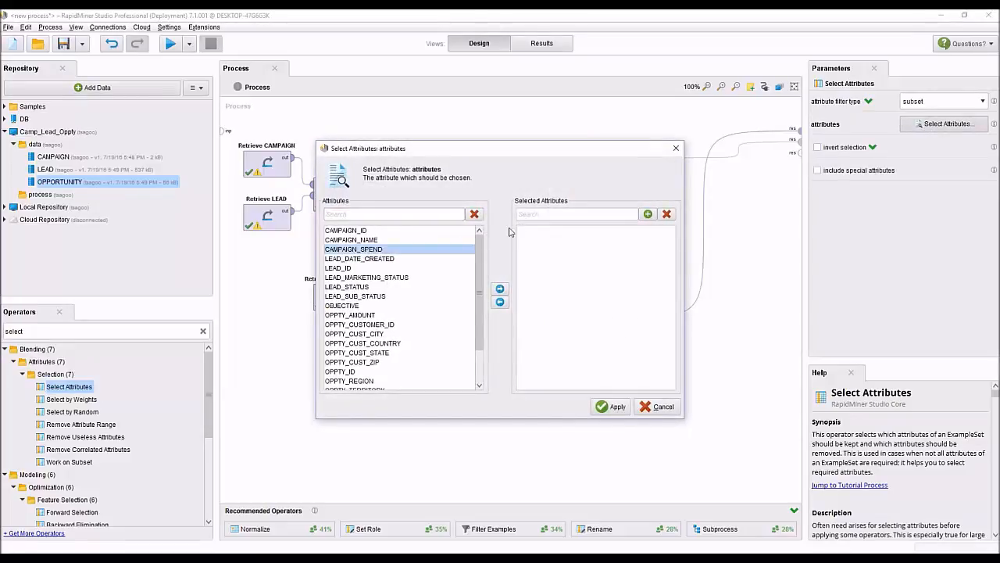
pyautogui.click(500, 288)
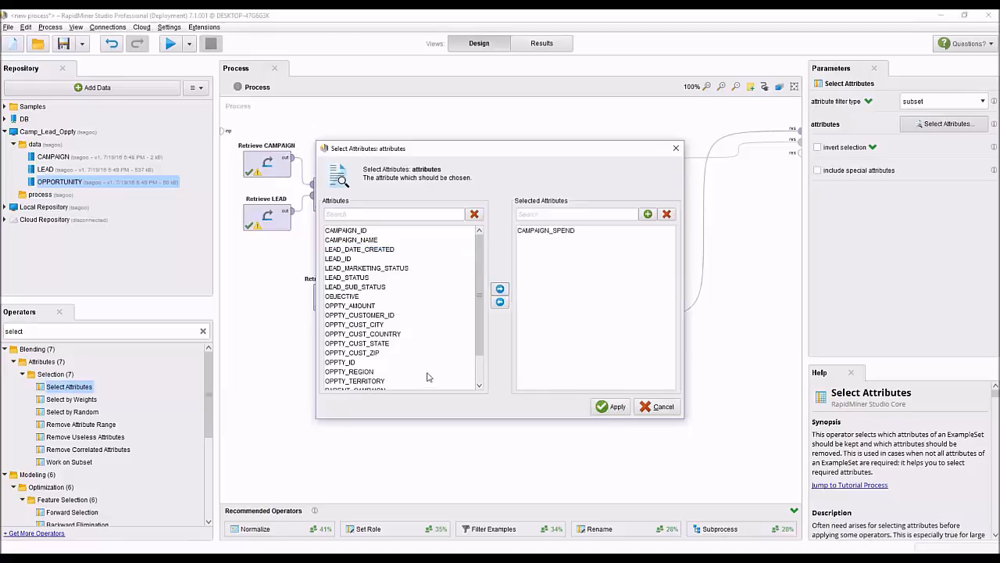
pyautogui.click(363, 280)
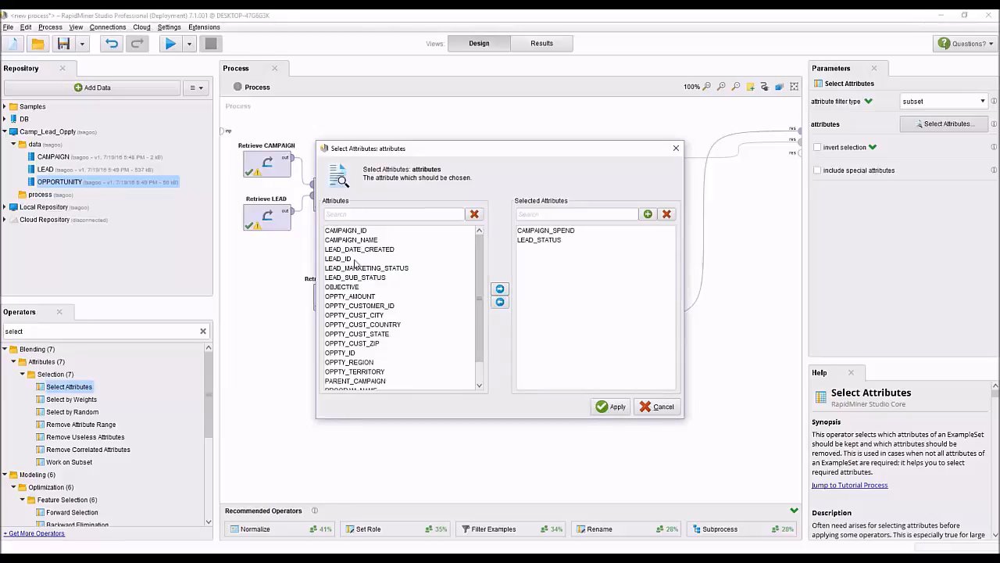
# Add LEAD_MARKETING_STATUS and OBJECTIVE to the selected attributes
pyautogui.scroll(-1, 421, 340)
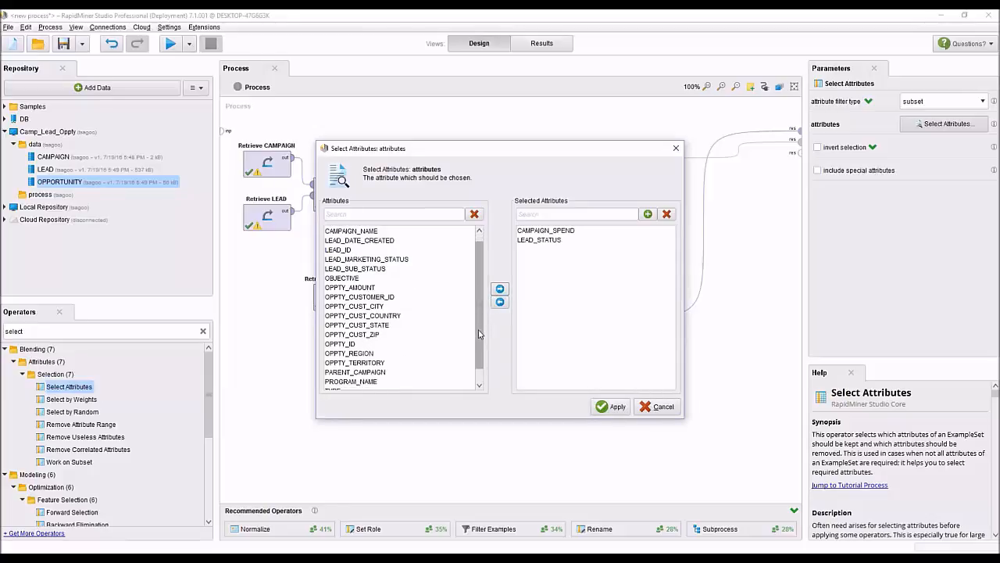
pyautogui.scroll(1, 381, 306)
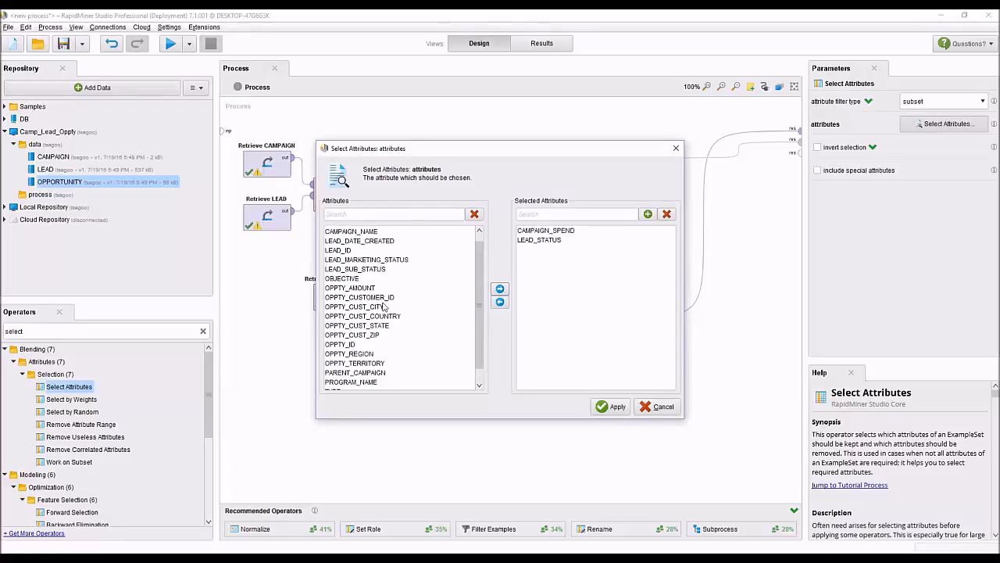
pyautogui.click(387, 268)
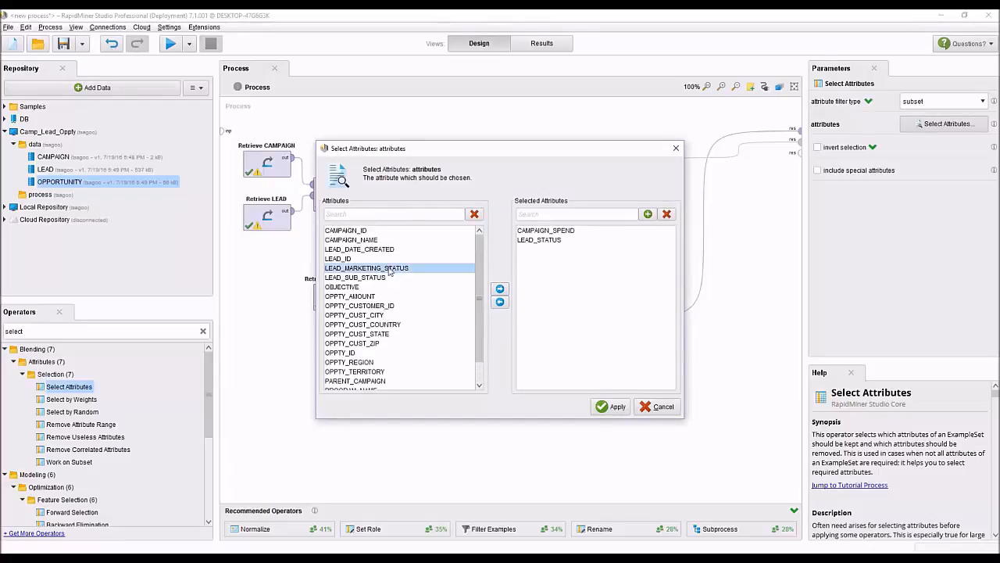
pyautogui.click(500, 289)
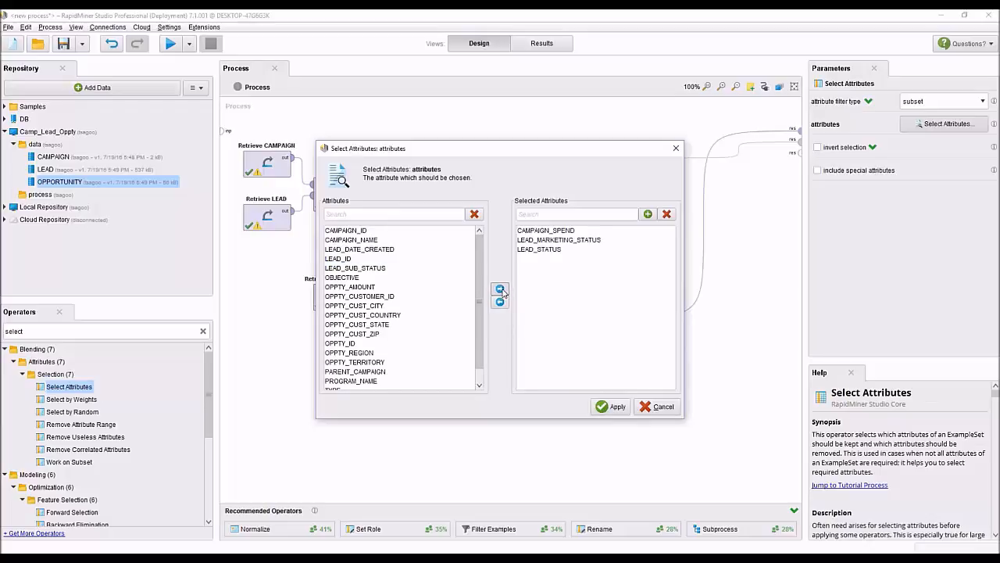
pyautogui.click(334, 278)
pyautogui.click(500, 289)
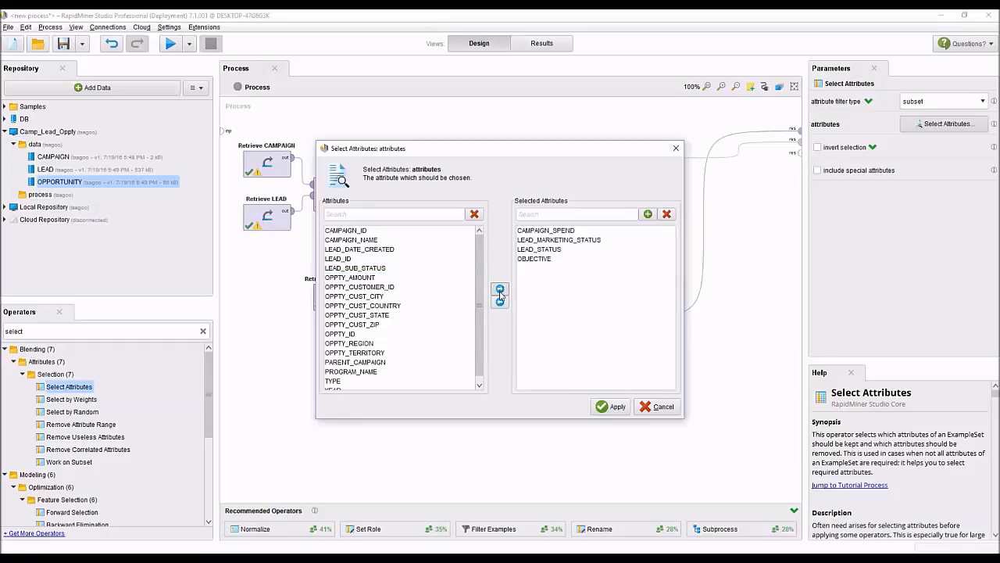
# Add OPPTY_AMOUNT, PARENT_CAMPAIGN, PROGRAM_NAME and TYPE to the selected attributes and apply the selection
pyautogui.scroll(-1, 393, 373)
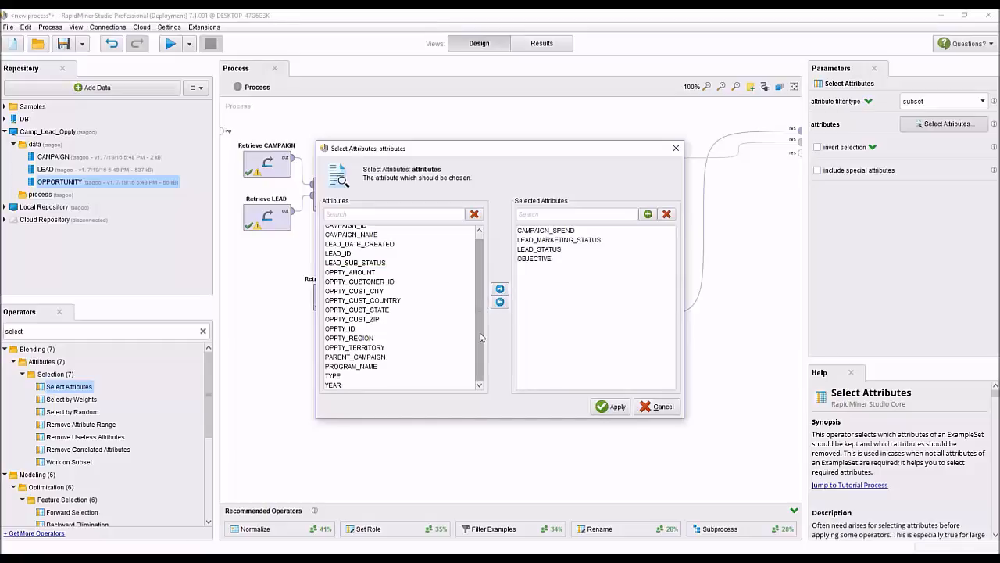
pyautogui.click(367, 272)
pyautogui.click(500, 289)
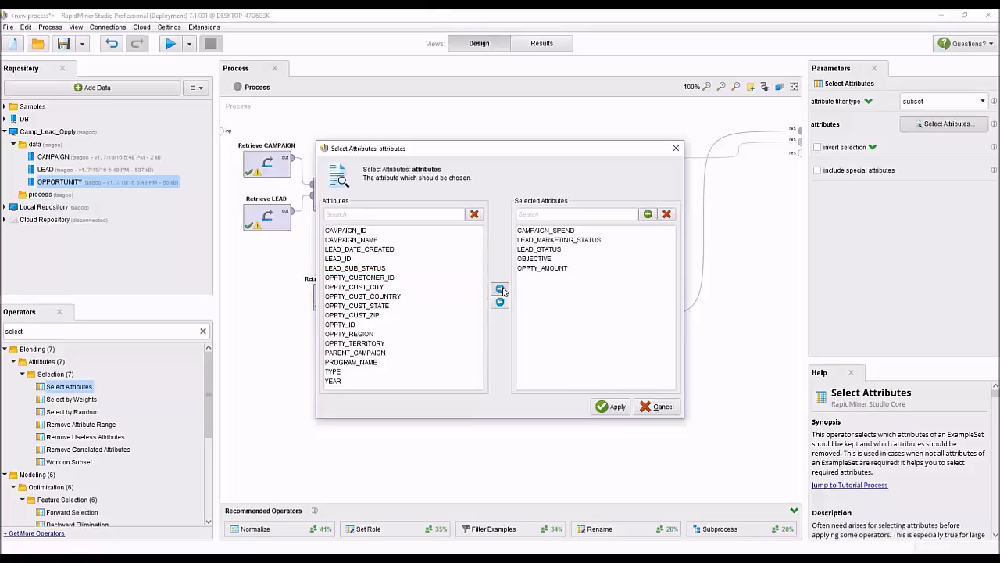
pyautogui.click(356, 352)
pyautogui.click(500, 289)
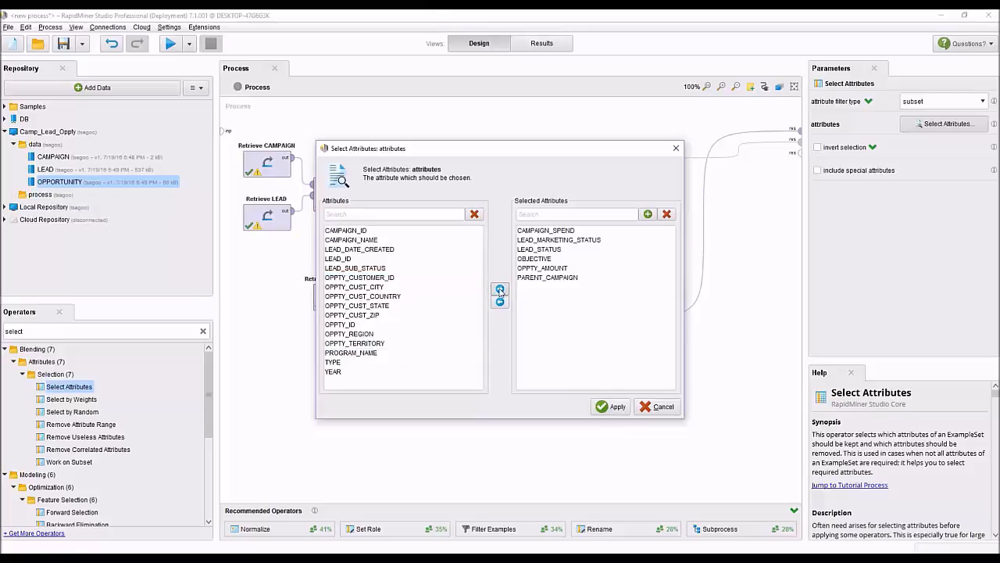
pyautogui.click(350, 353)
pyautogui.click(500, 289)
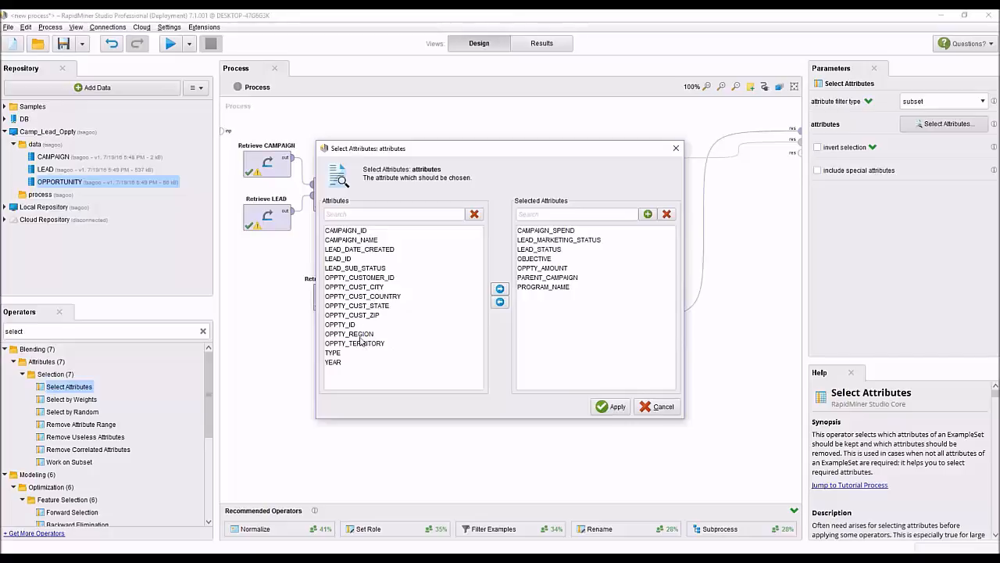
pyautogui.click(333, 352)
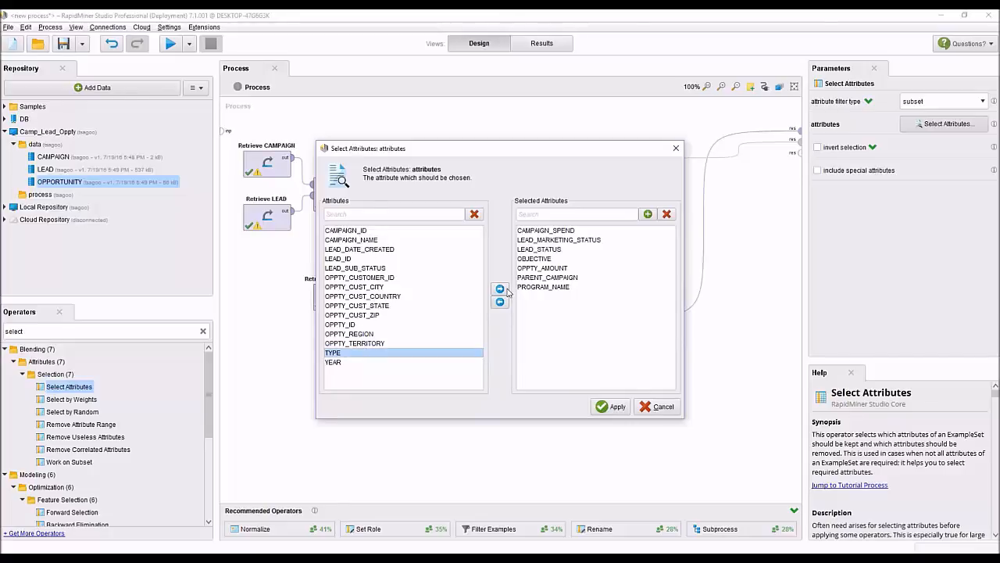
pyautogui.click(500, 289)
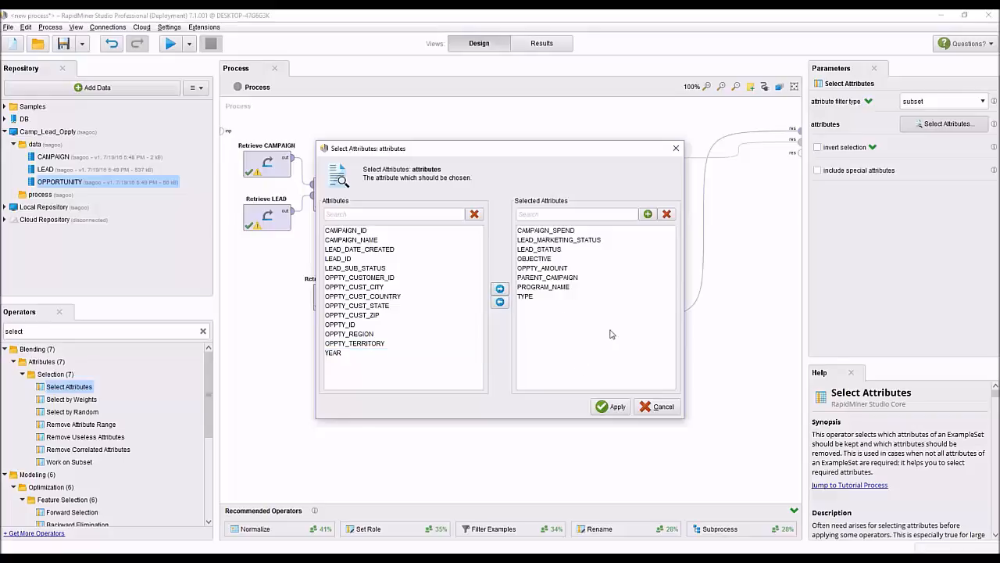
pyautogui.click(615, 407)
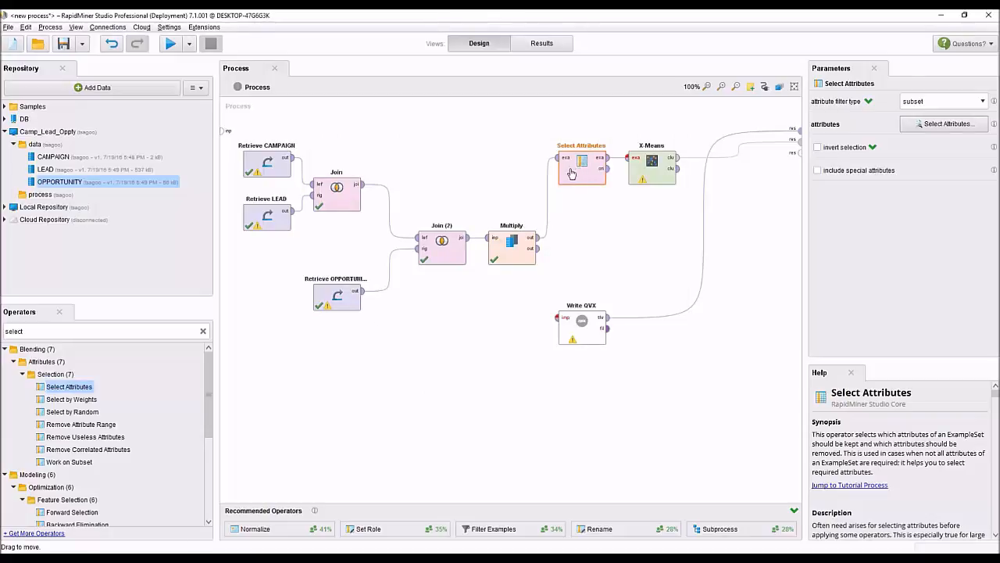
# Run the process, connect the free Multiply output to the Write QVX input, and run the process again
pyautogui.click(169, 44)
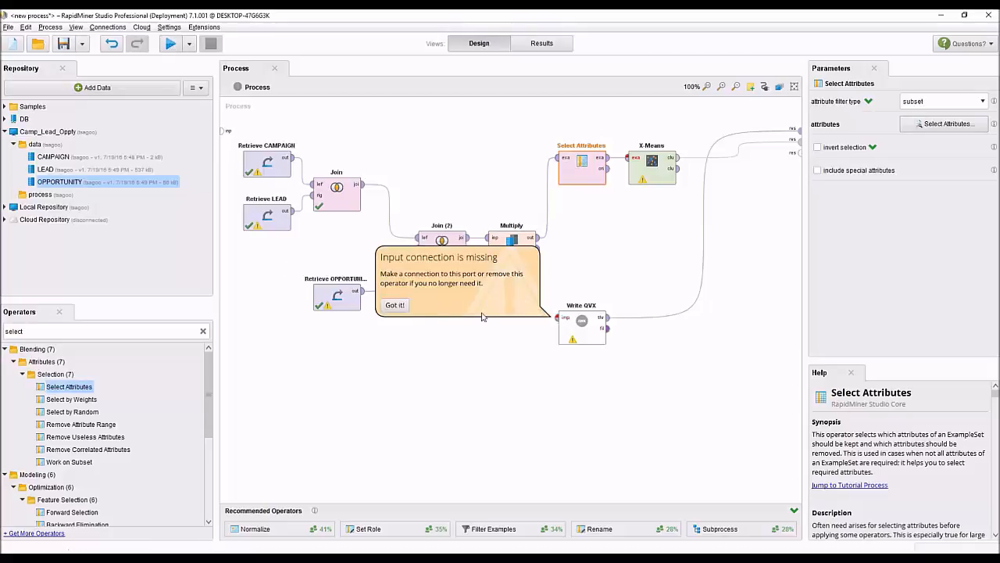
pyautogui.click(391, 306)
pyautogui.moveTo(538, 248); pyautogui.dragTo(554, 315)
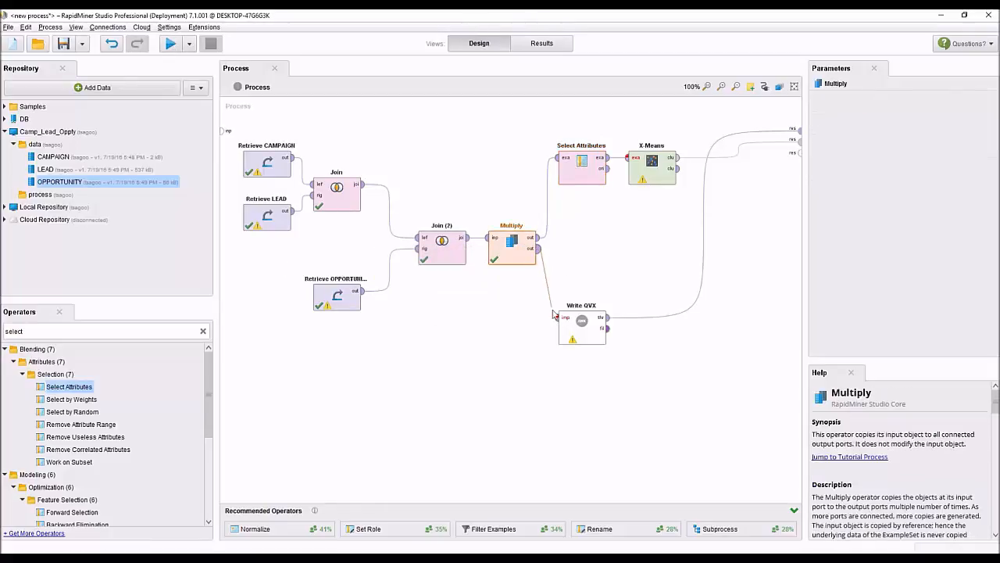
pyautogui.click(170, 45)
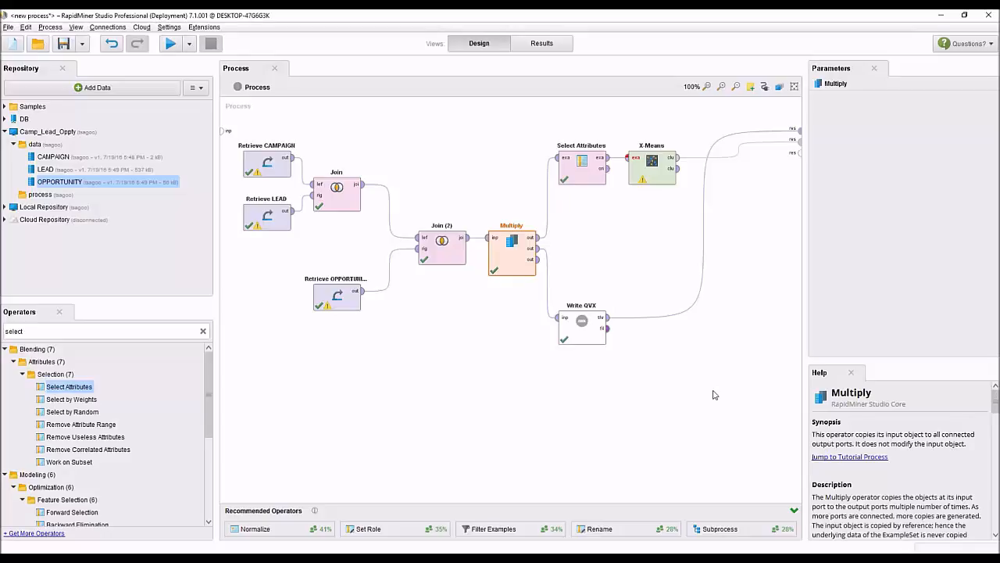
# Review the quick fixes offered for the X-Means problem and close them without applying any
pyautogui.click(642, 179)
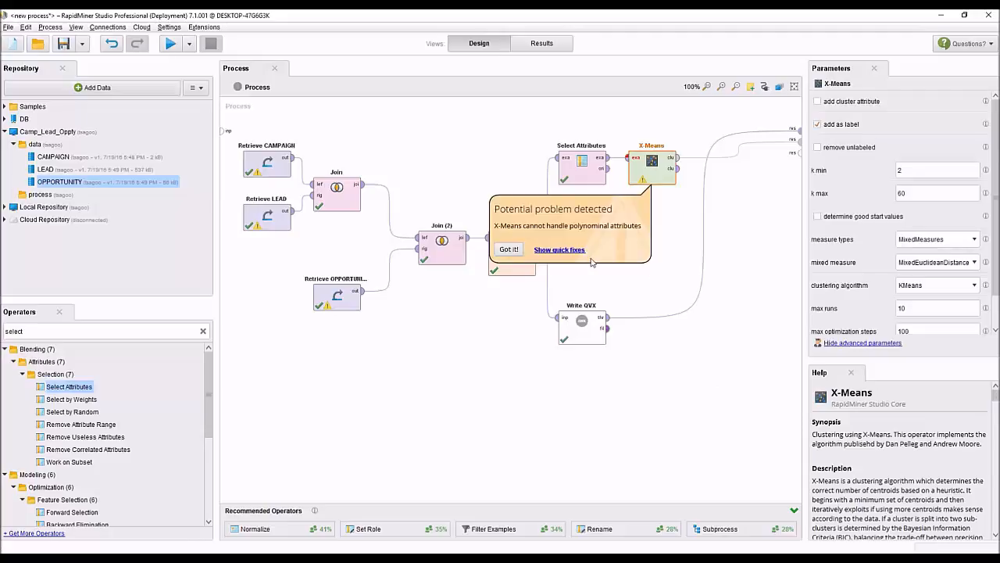
pyautogui.click(565, 250)
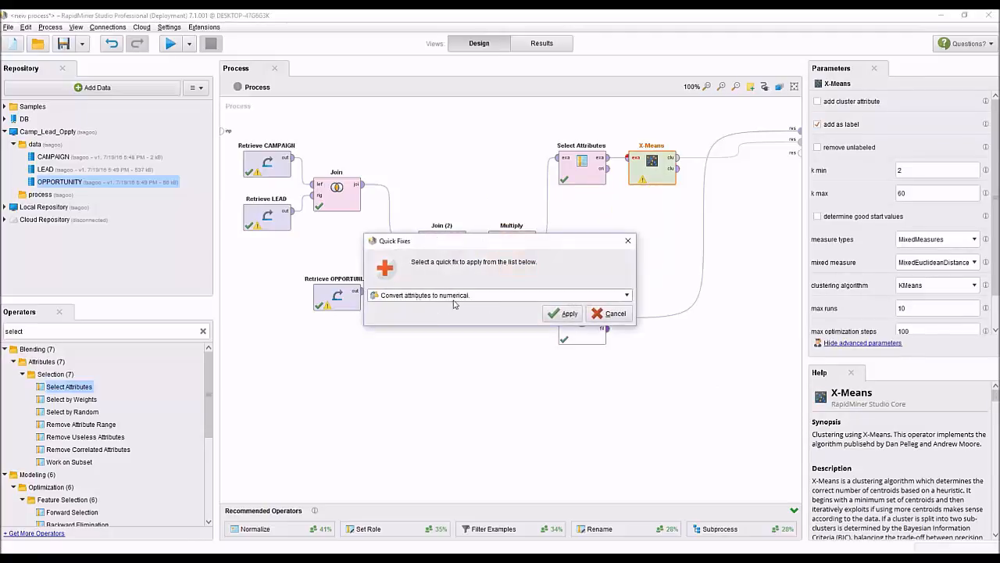
pyautogui.click(611, 313)
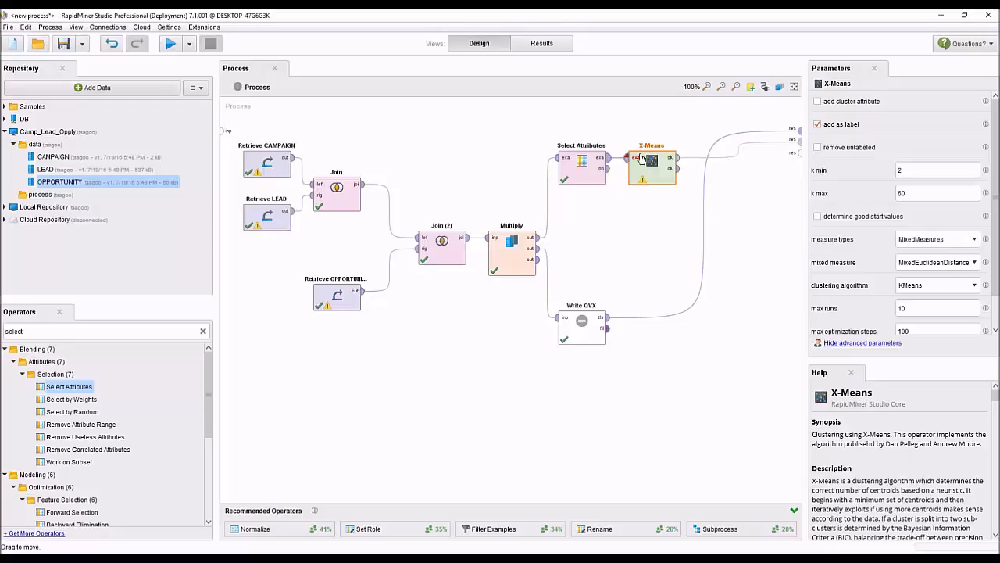
# Spread Select Attributes and X-Means apart and insert a Filter Examples operator into the connection between them
pyautogui.moveTo(595, 179); pyautogui.dragTo(559, 178)
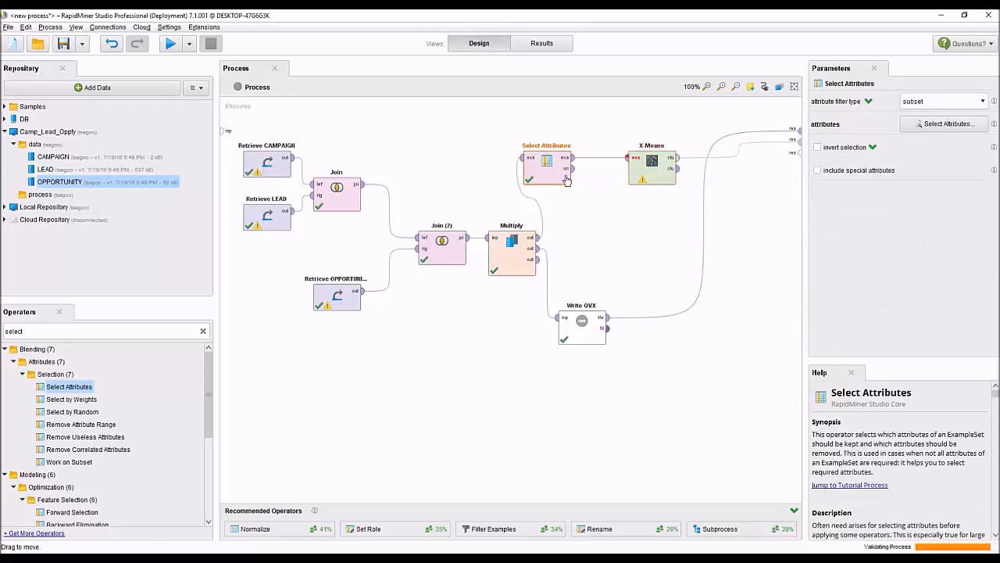
pyautogui.moveTo(647, 175); pyautogui.dragTo(683, 173)
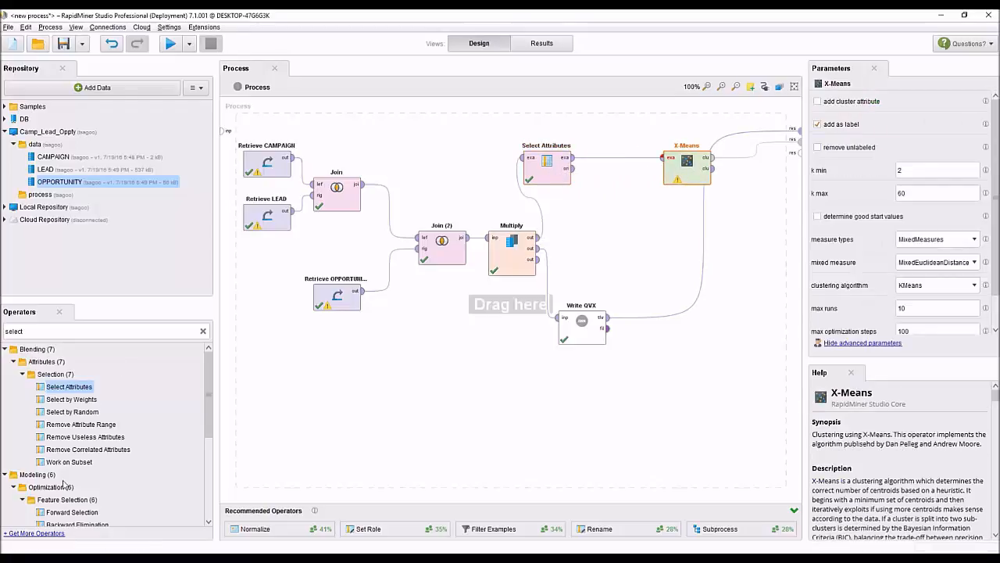
pyautogui.click(6, 330)
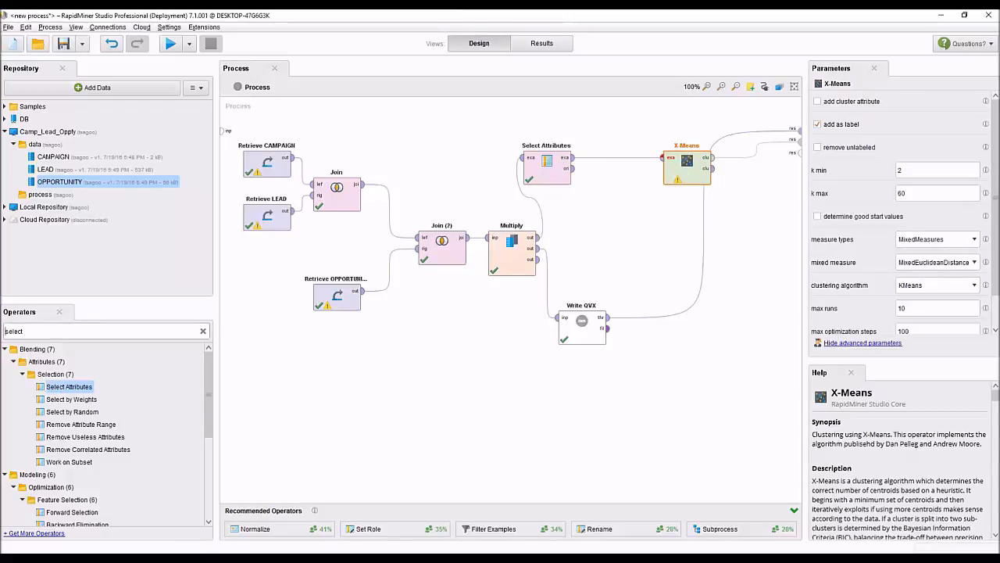
pyautogui.doubleClick(31, 331)
pyautogui.write('filter')
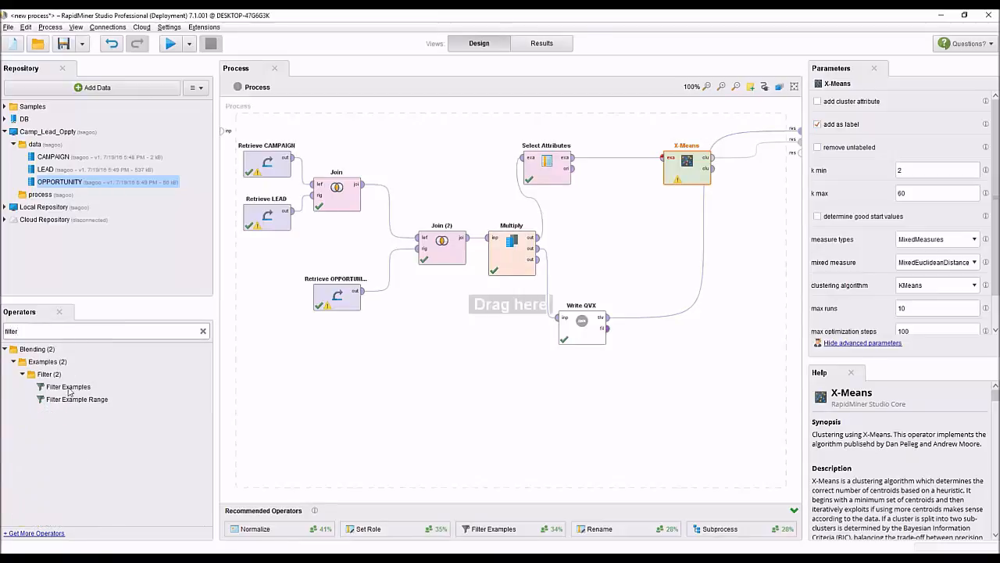
pyautogui.moveTo(69, 388); pyautogui.dragTo(616, 166)
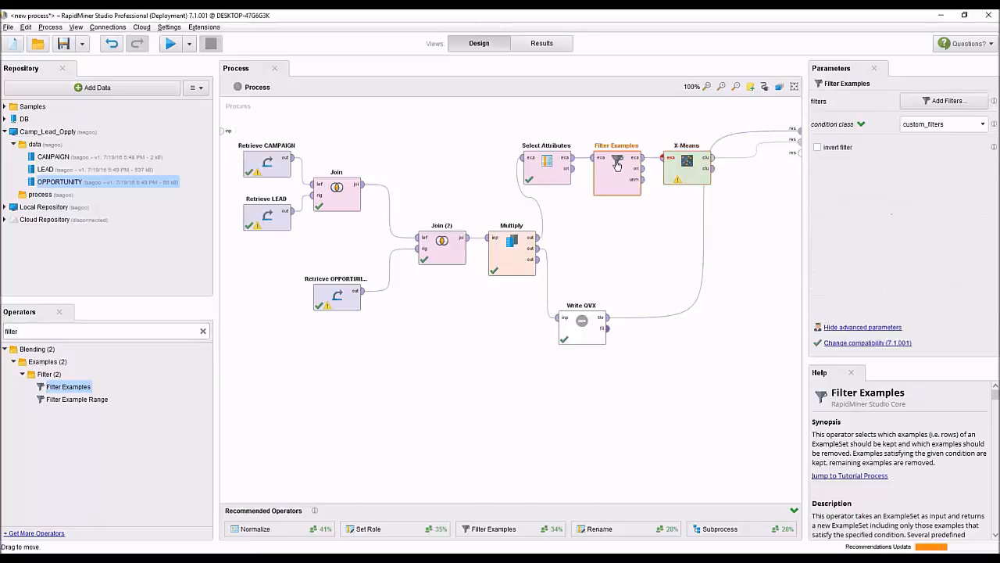
# Set the Filter Examples condition class to no_missing_attributes and run the process
pyautogui.click(926, 125)
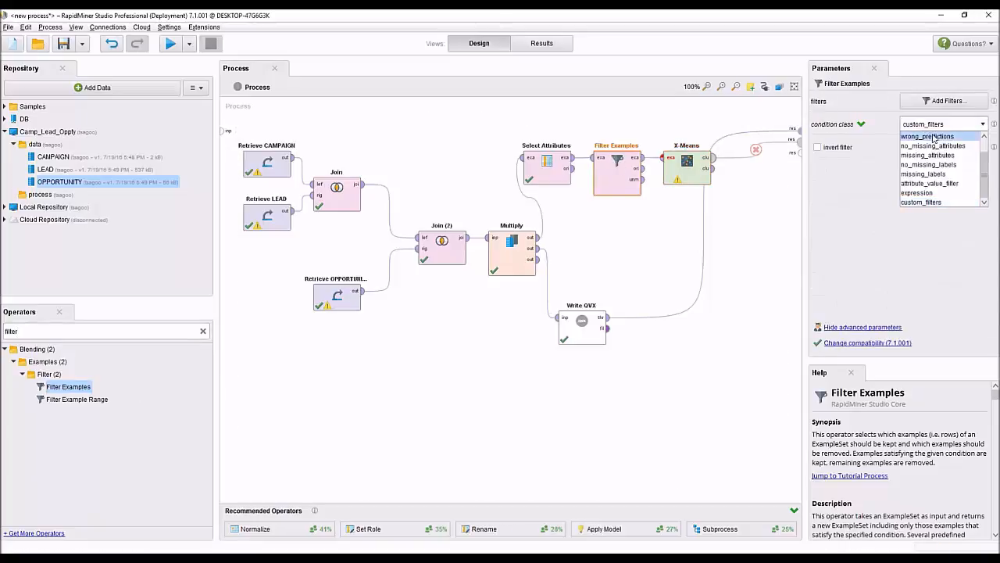
pyautogui.click(934, 146)
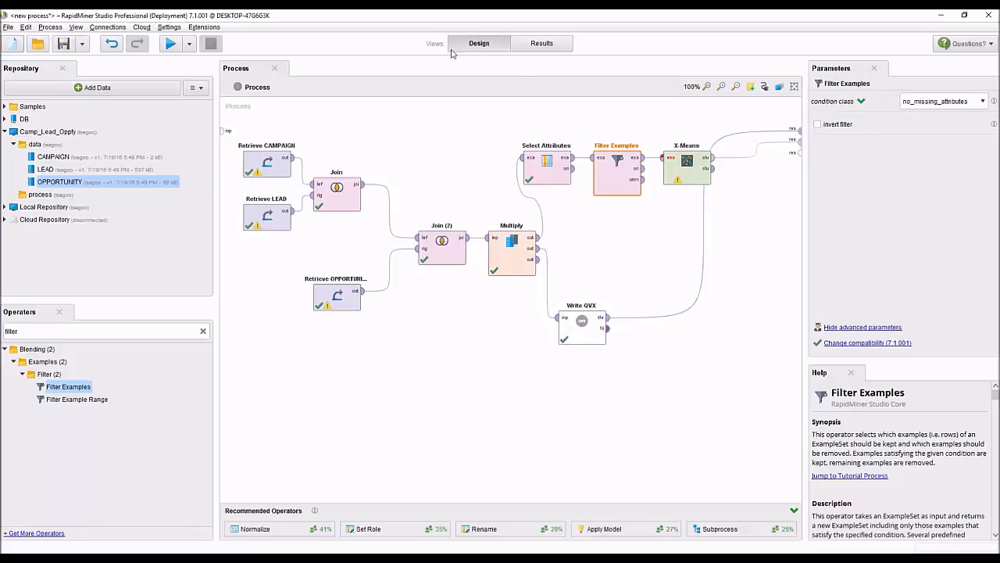
pyautogui.click(170, 45)
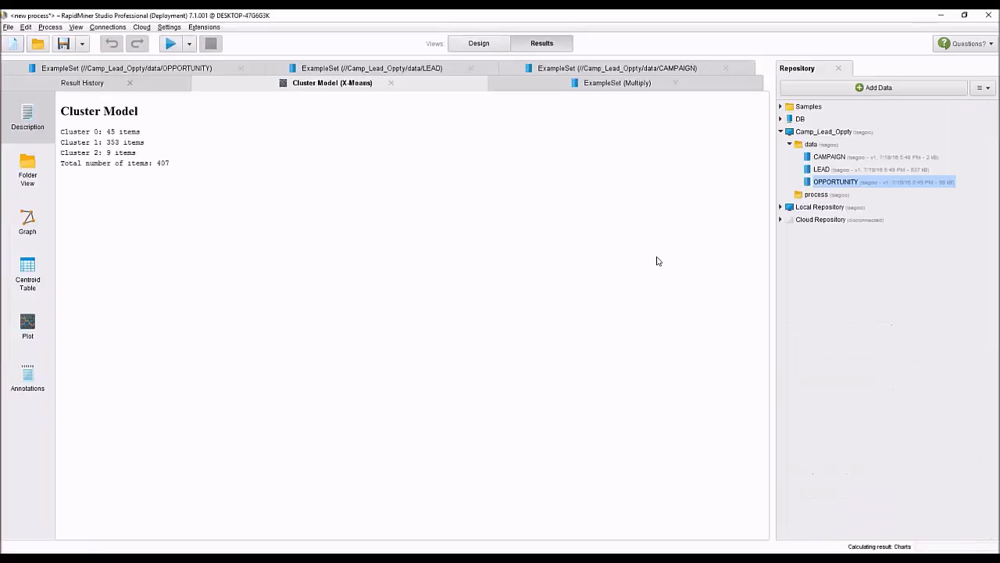
# In the process design, connect the second X-Means cluster output to the free result port and run the process again
pyautogui.click(479, 44)
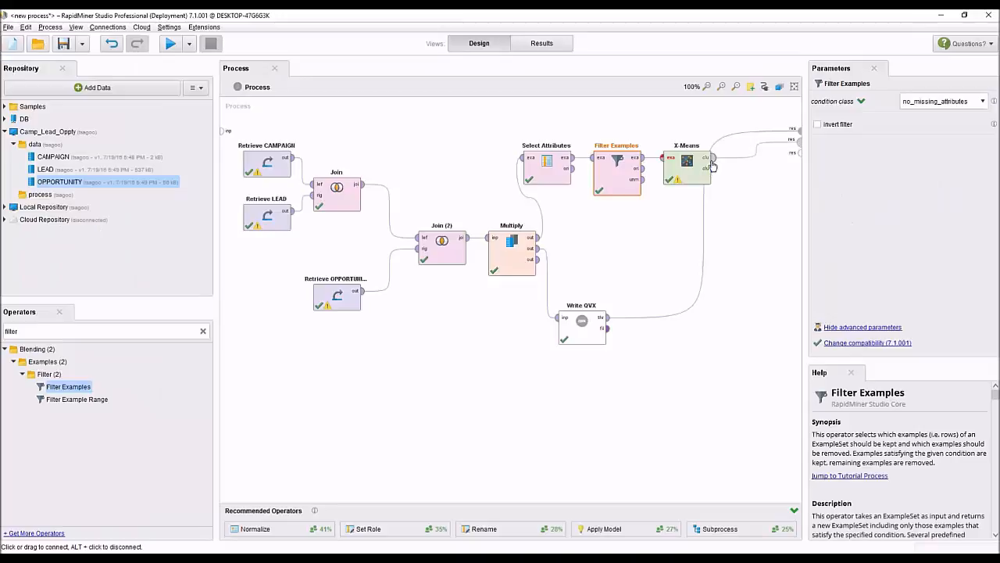
pyautogui.moveTo(729, 160); pyautogui.dragTo(800, 154)
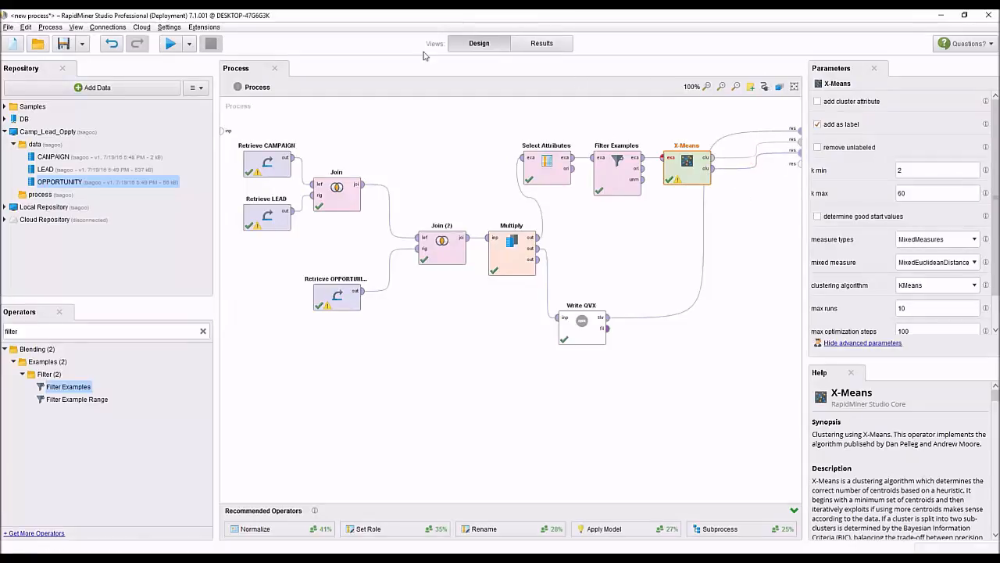
pyautogui.click(169, 44)
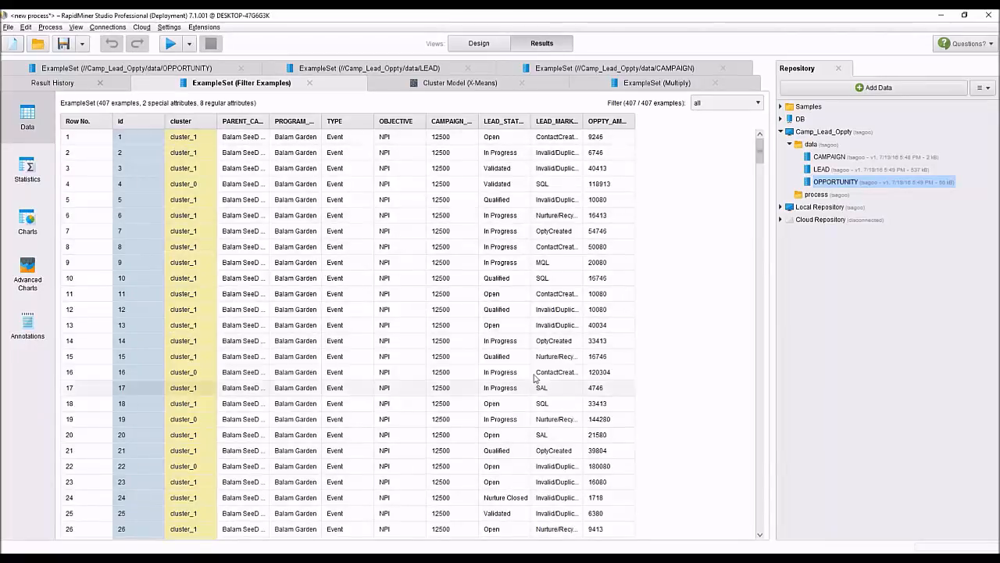
# Review the statistics of the Filter Examples result, expanding the cluster attribute's distribution, and return to its data rows
pyautogui.click(26, 170)
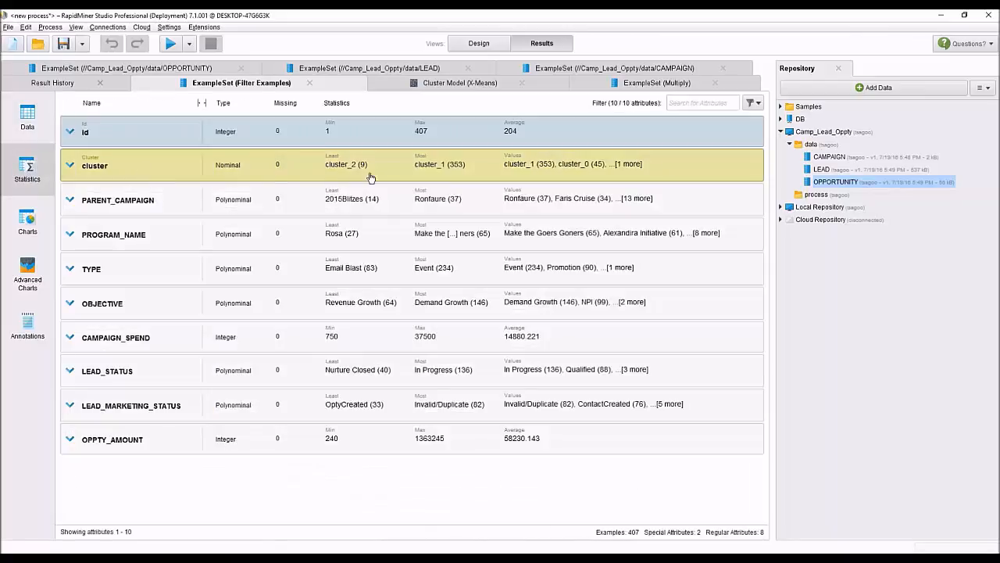
pyautogui.click(69, 167)
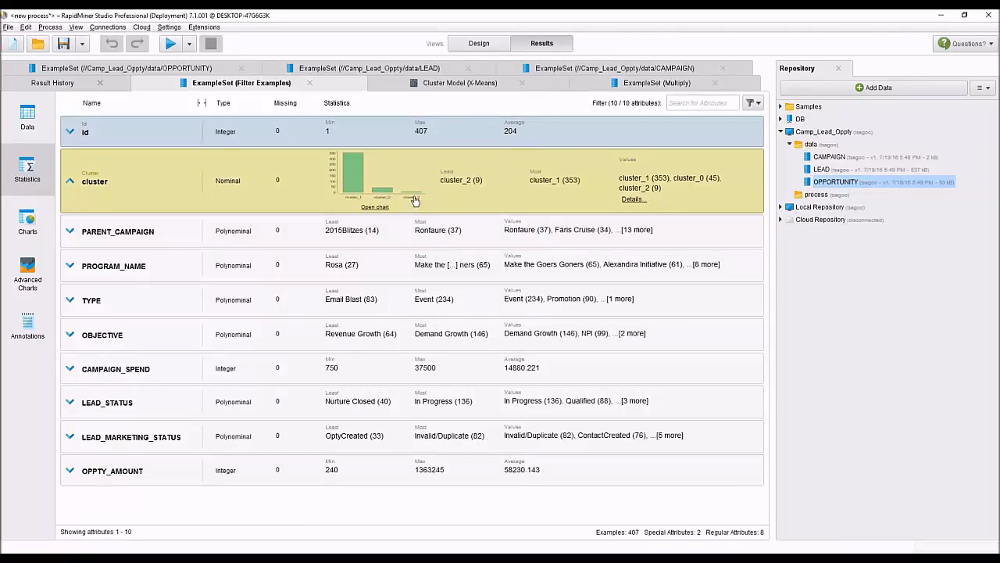
pyautogui.click(70, 184)
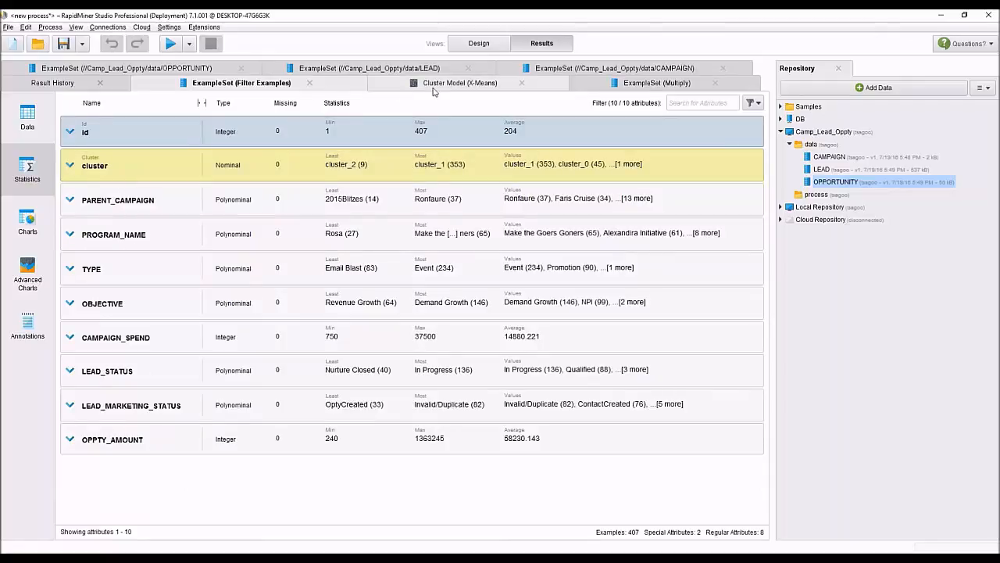
pyautogui.click(27, 117)
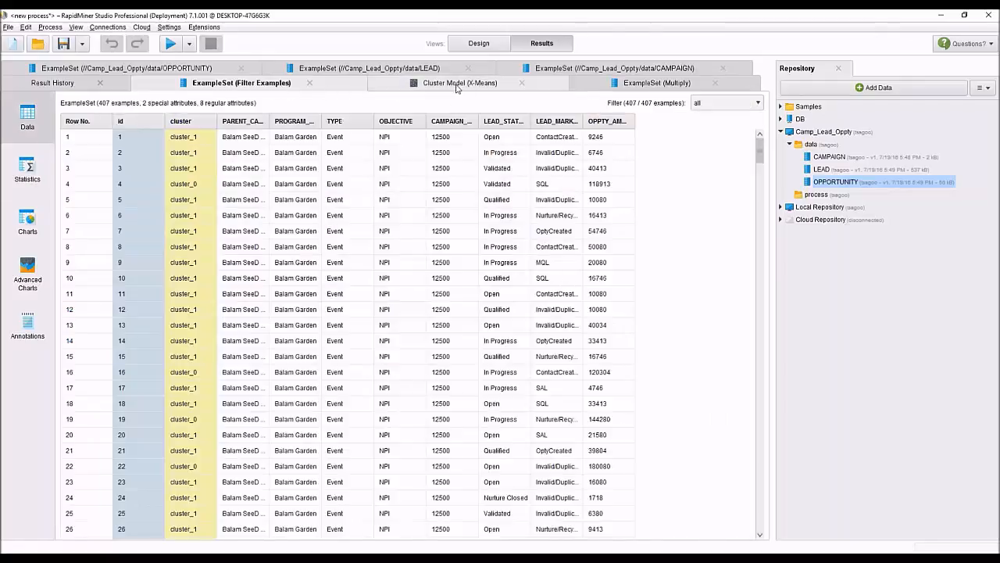
# View the X-Means cluster model and the Multiply result, close the cluster model, and return to the Filter Examples result
pyautogui.click(457, 86)
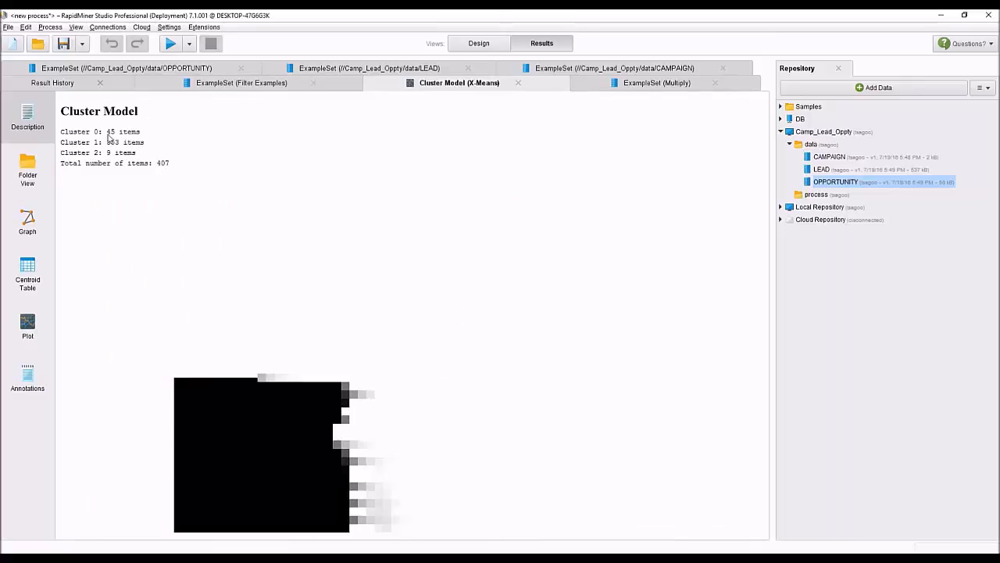
pyautogui.click(637, 84)
pyautogui.click(508, 83)
pyautogui.click(518, 82)
pyautogui.click(115, 84)
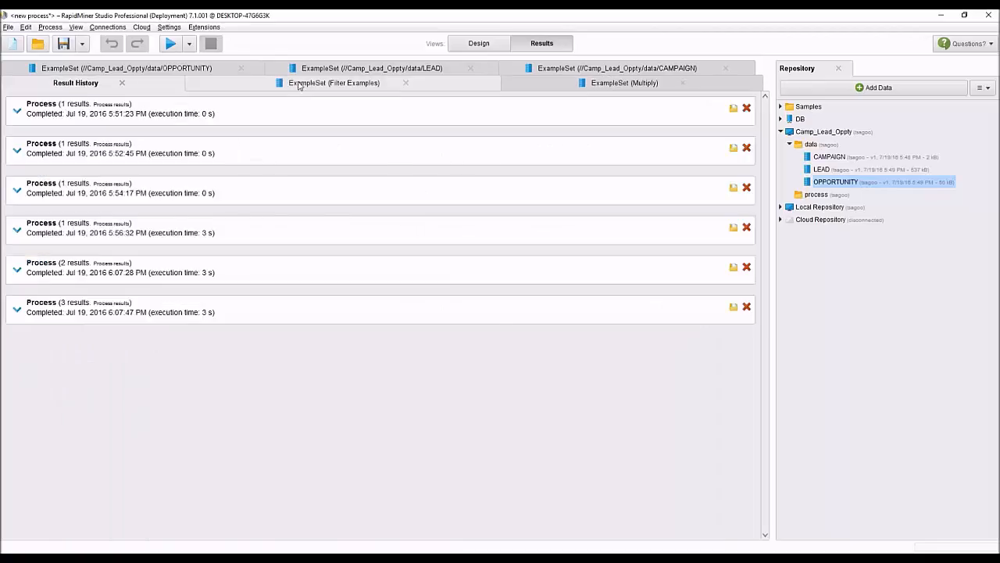
pyautogui.click(211, 83)
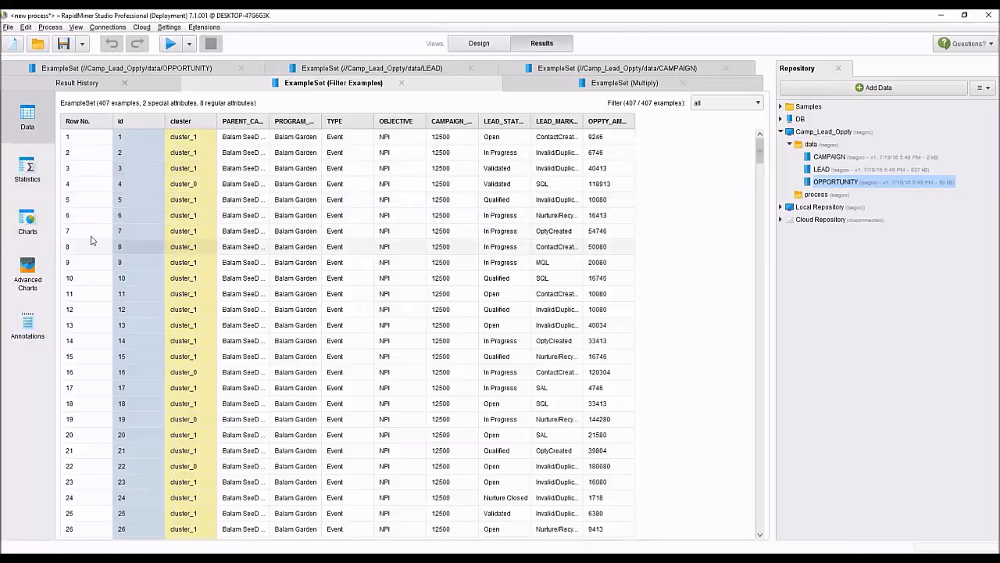
# Examine the Filter Examples scatter chart of OPPTY_AMOUNT against CAMPAIGN_SPEND coloured by cluster, leaving the x-axis attribute as it is
pyautogui.click(27, 222)
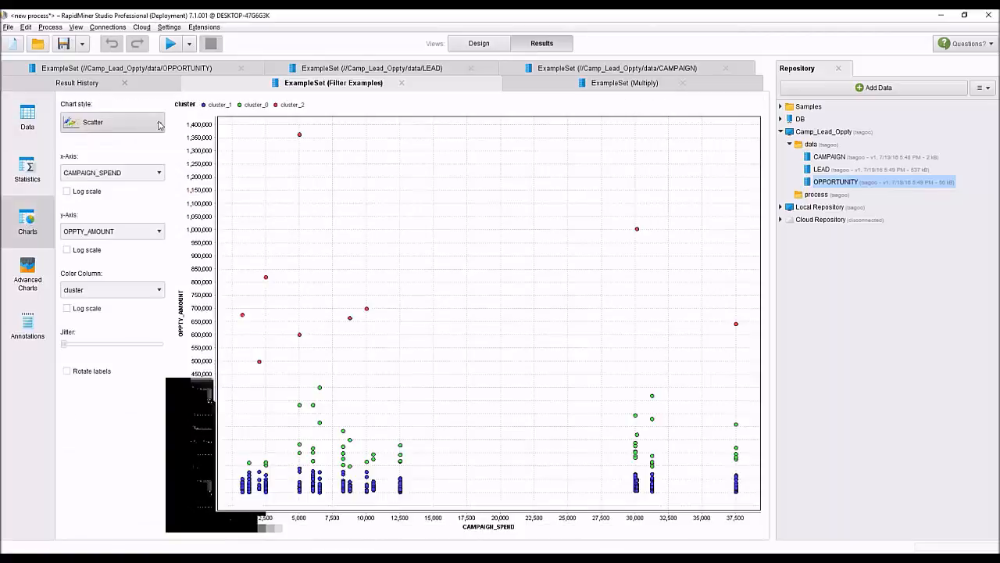
pyautogui.click(159, 176)
pyautogui.click(159, 176)
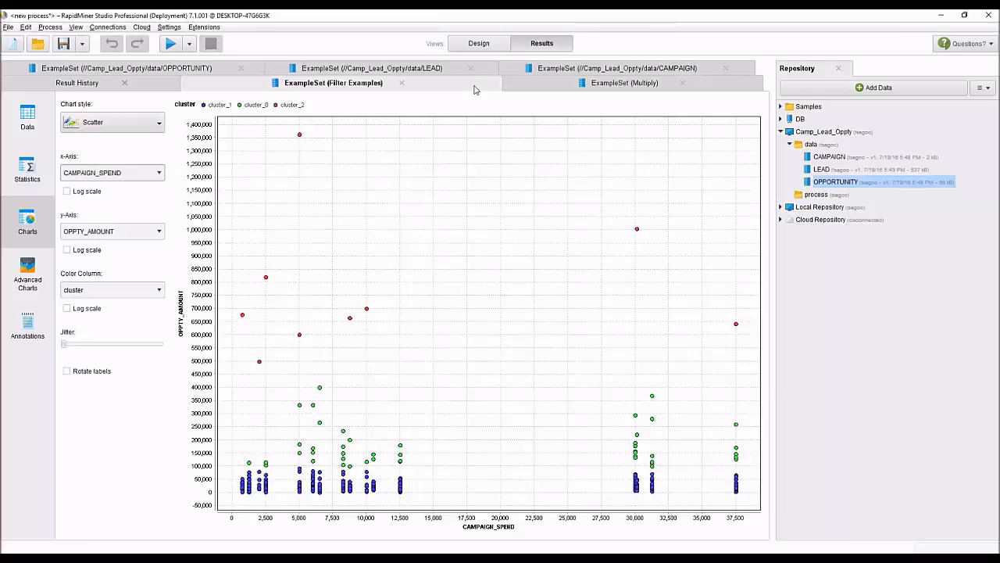
# Look through the result history and the open Filter Examples, Multiply and source data results for the closed cluster model
pyautogui.click(568, 88)
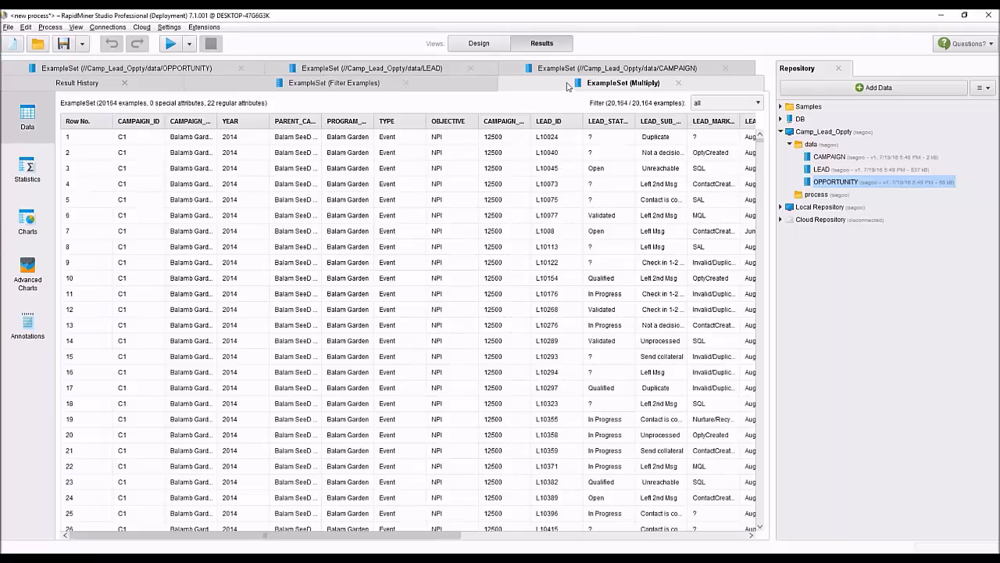
pyautogui.click(75, 83)
pyautogui.click(303, 86)
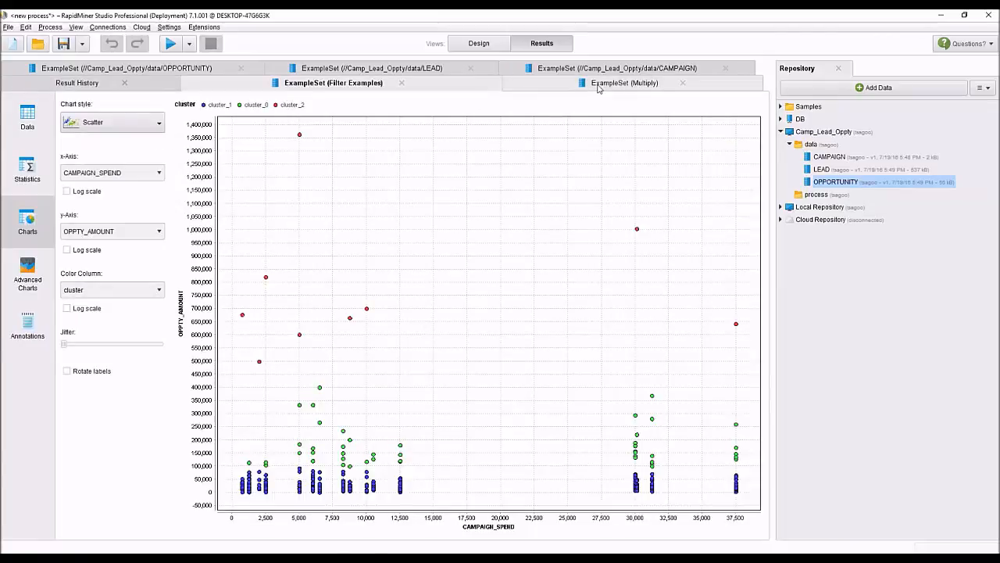
pyautogui.click(597, 86)
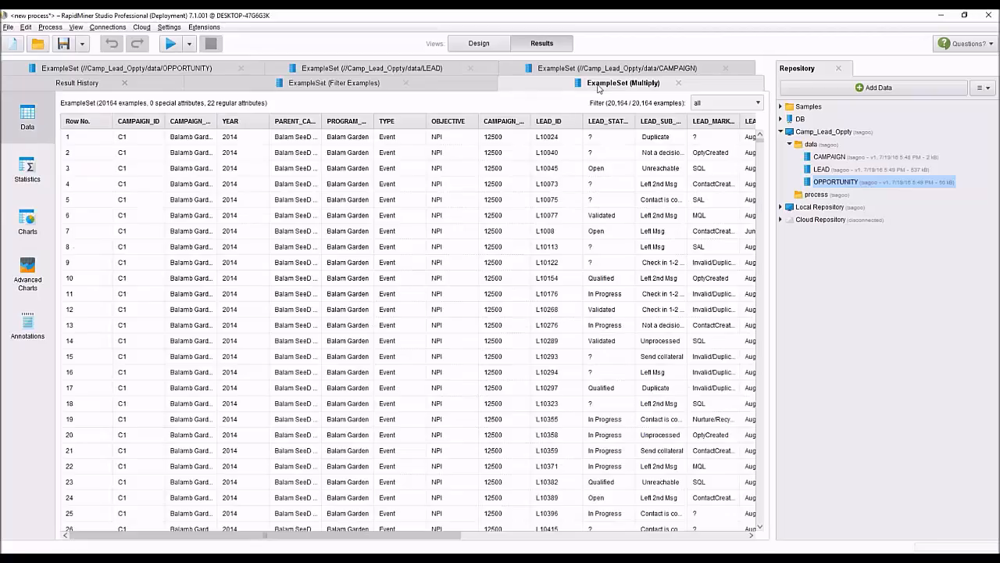
pyautogui.click(353, 84)
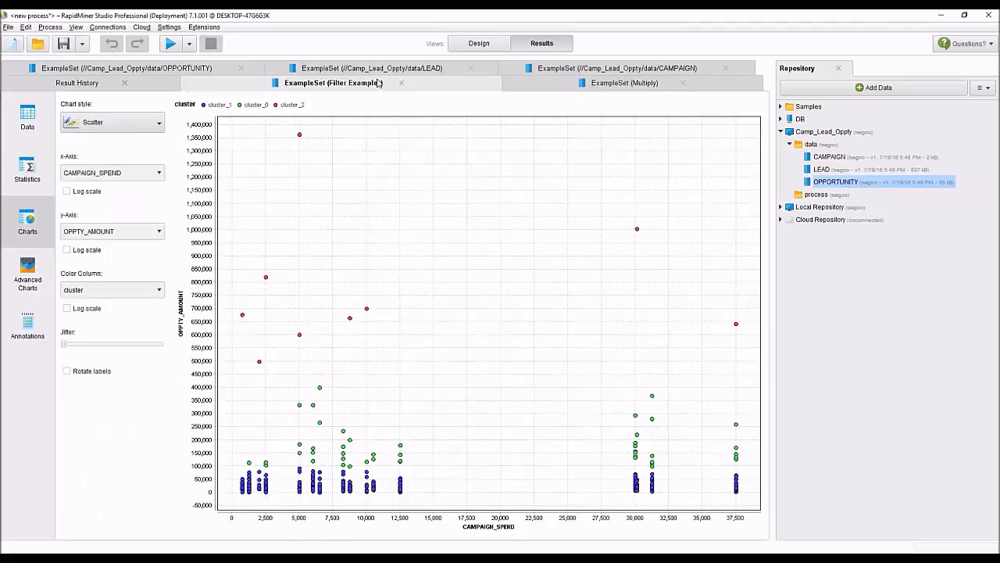
pyautogui.click(28, 121)
pyautogui.click(74, 86)
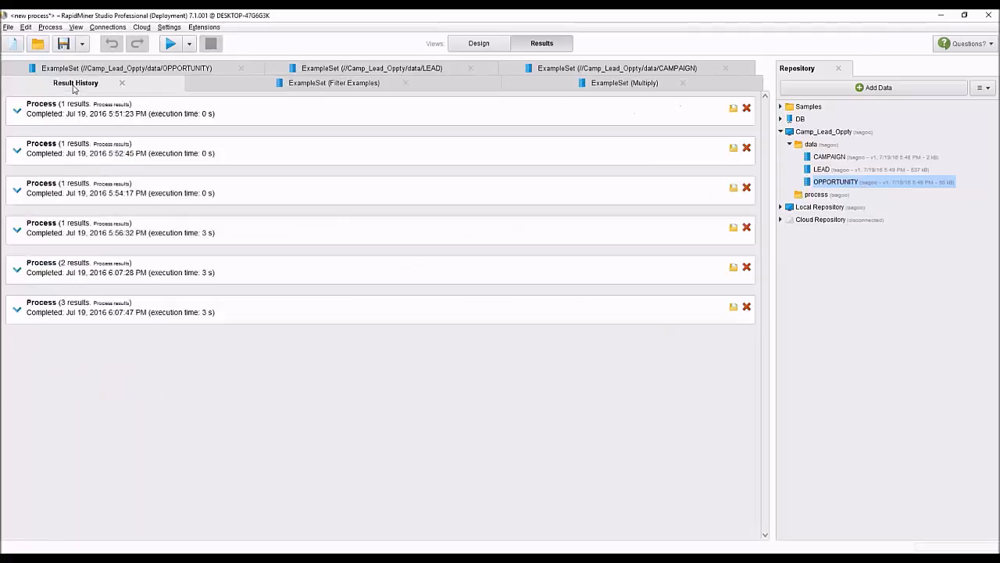
pyautogui.click(591, 88)
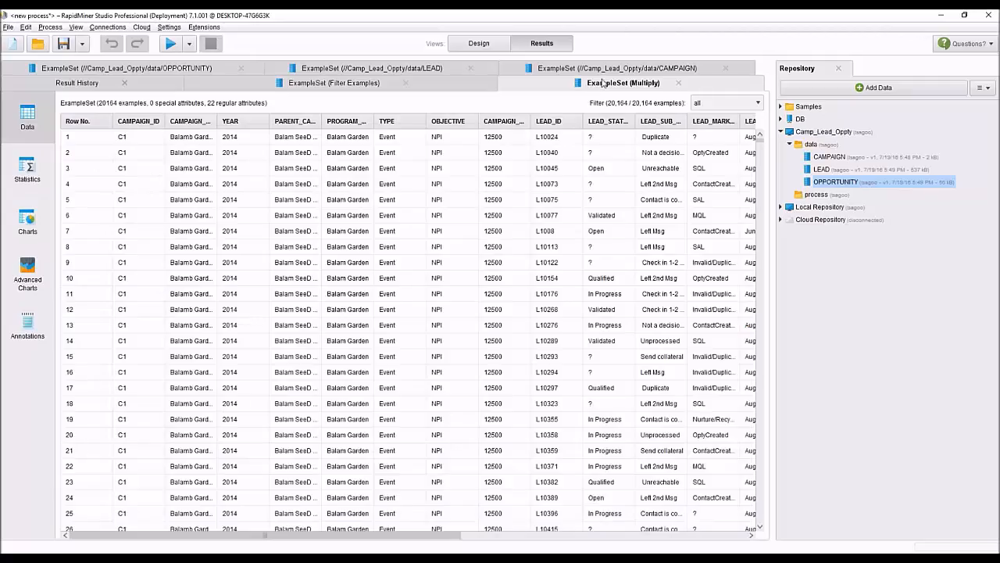
pyautogui.click(622, 69)
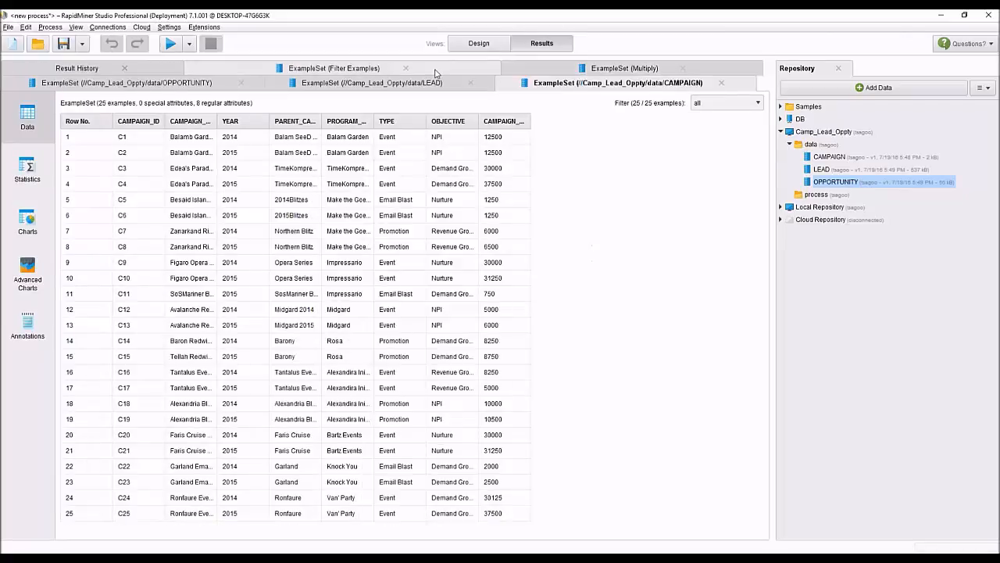
pyautogui.click(434, 72)
# Rerun the process from its design and review the X-Means cluster model's description and centroid table
pyautogui.click(479, 43)
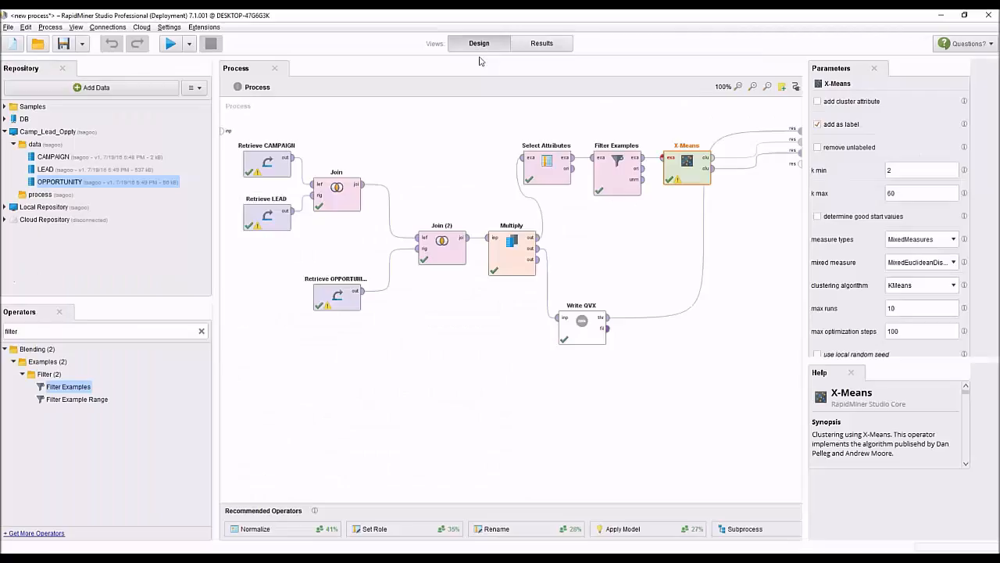
pyautogui.click(75, 386)
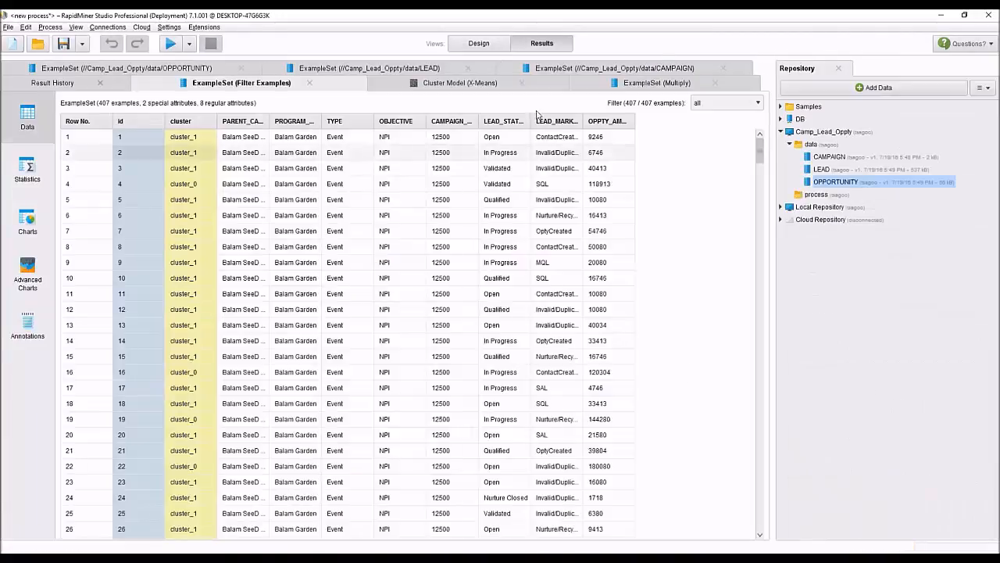
pyautogui.click(428, 84)
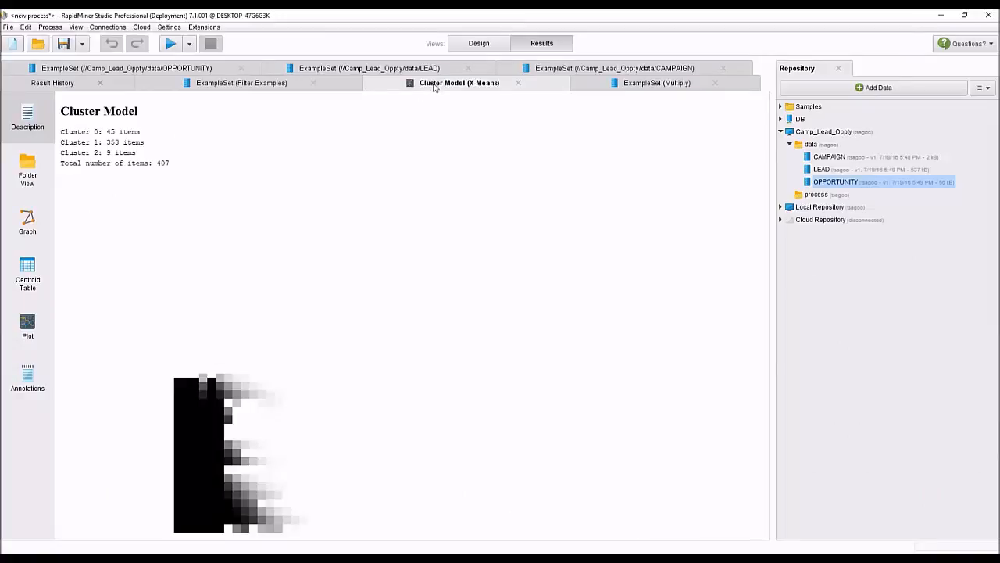
pyautogui.click(29, 278)
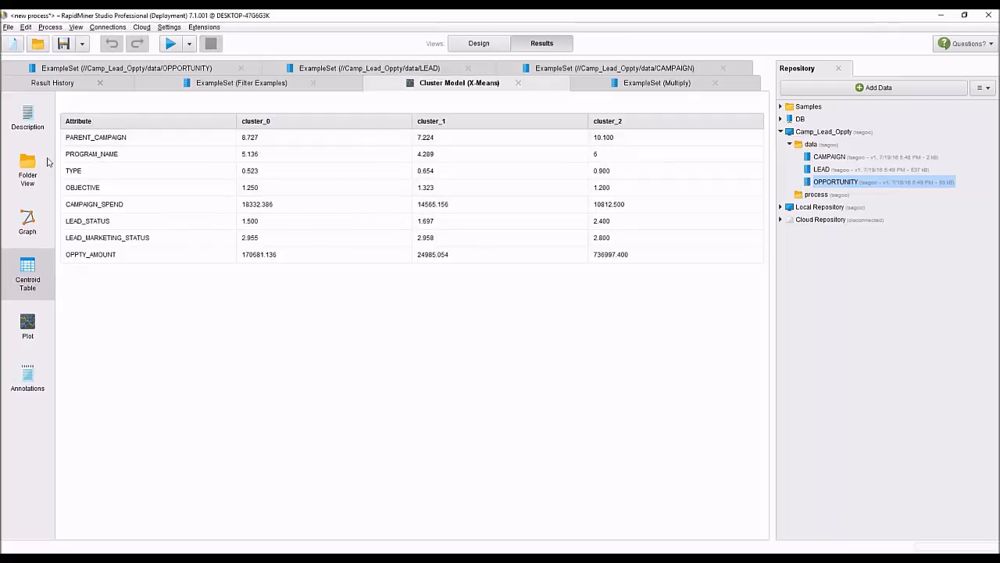
pyautogui.click(28, 122)
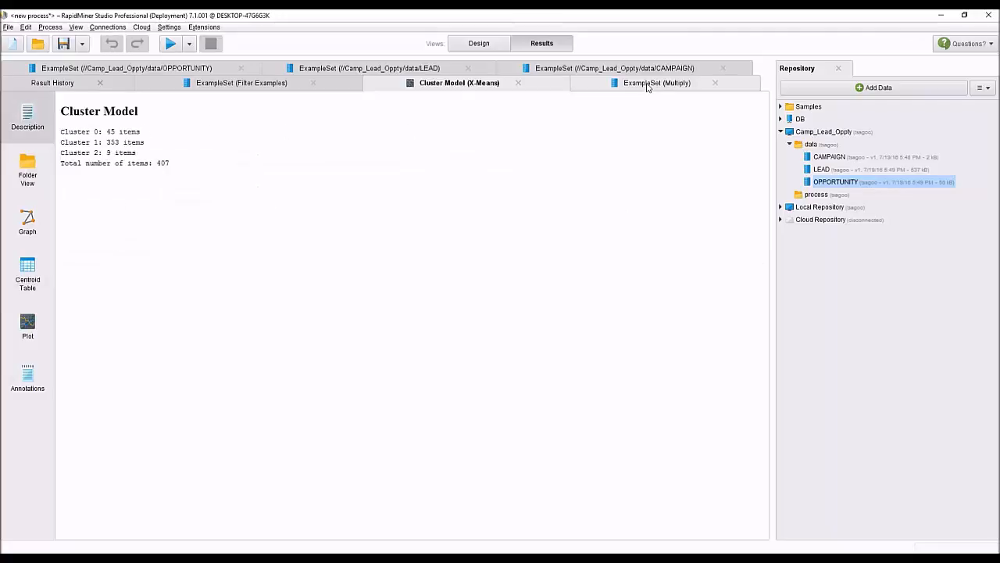
# Return to the process design and minimize the RapidMiner Studio window
pyautogui.click(479, 43)
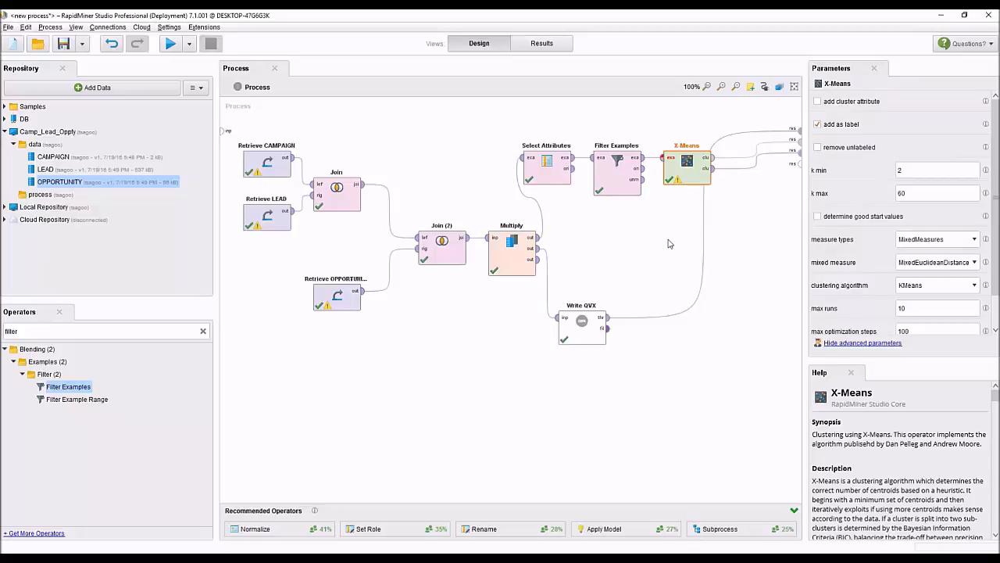
pyautogui.click(942, 16)
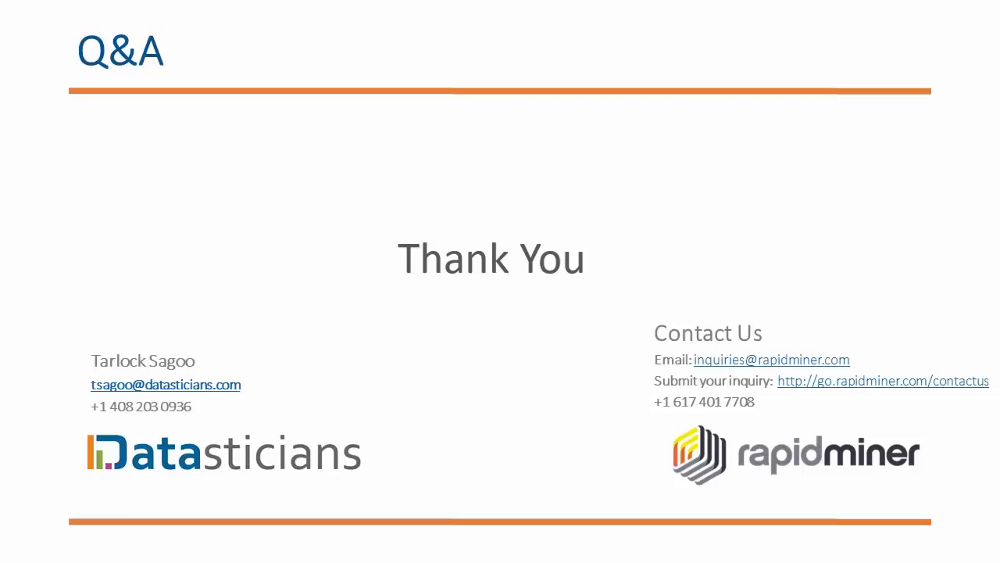